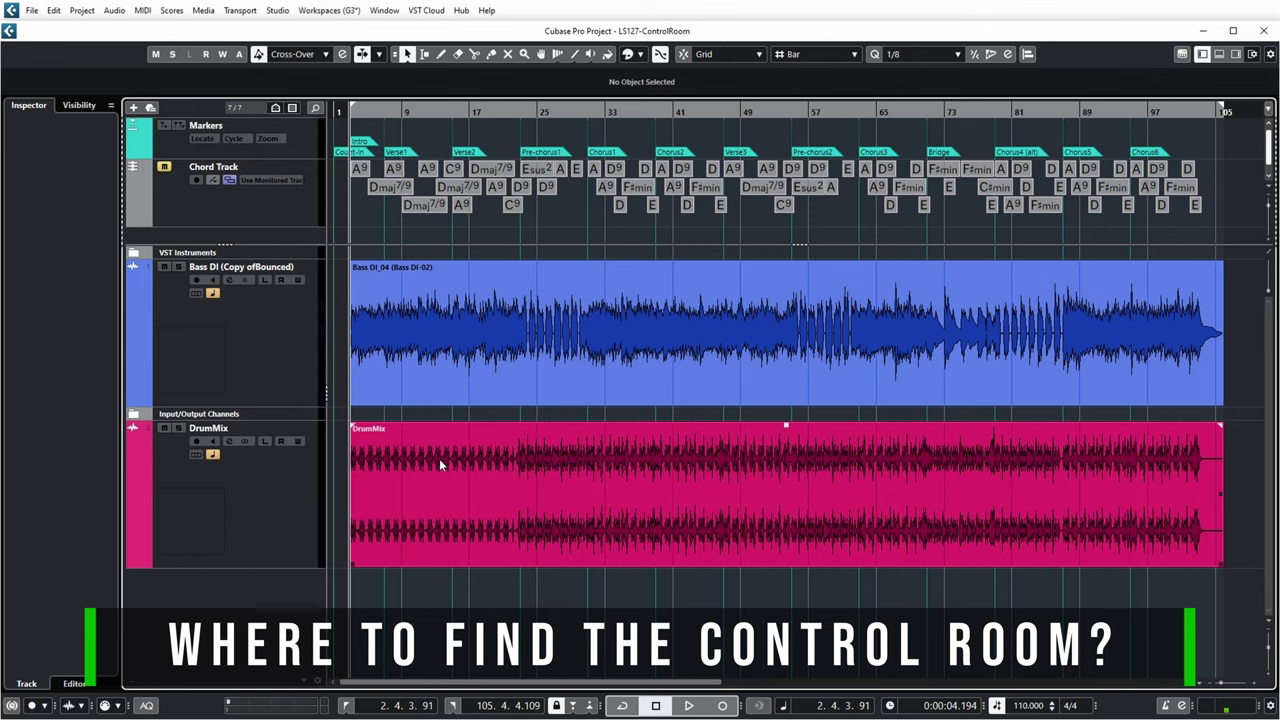
View the Control Room in its own floating window, reposition that window and close it
left_click(277, 10)
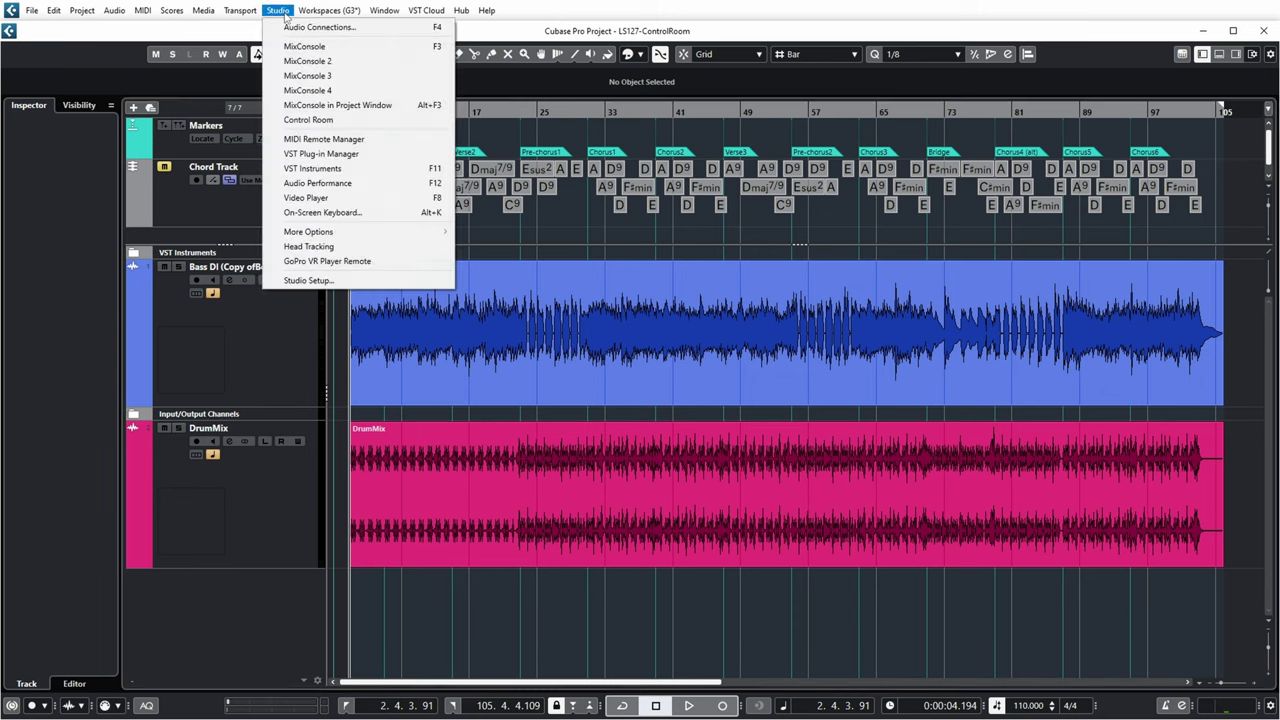
left_click(309, 120)
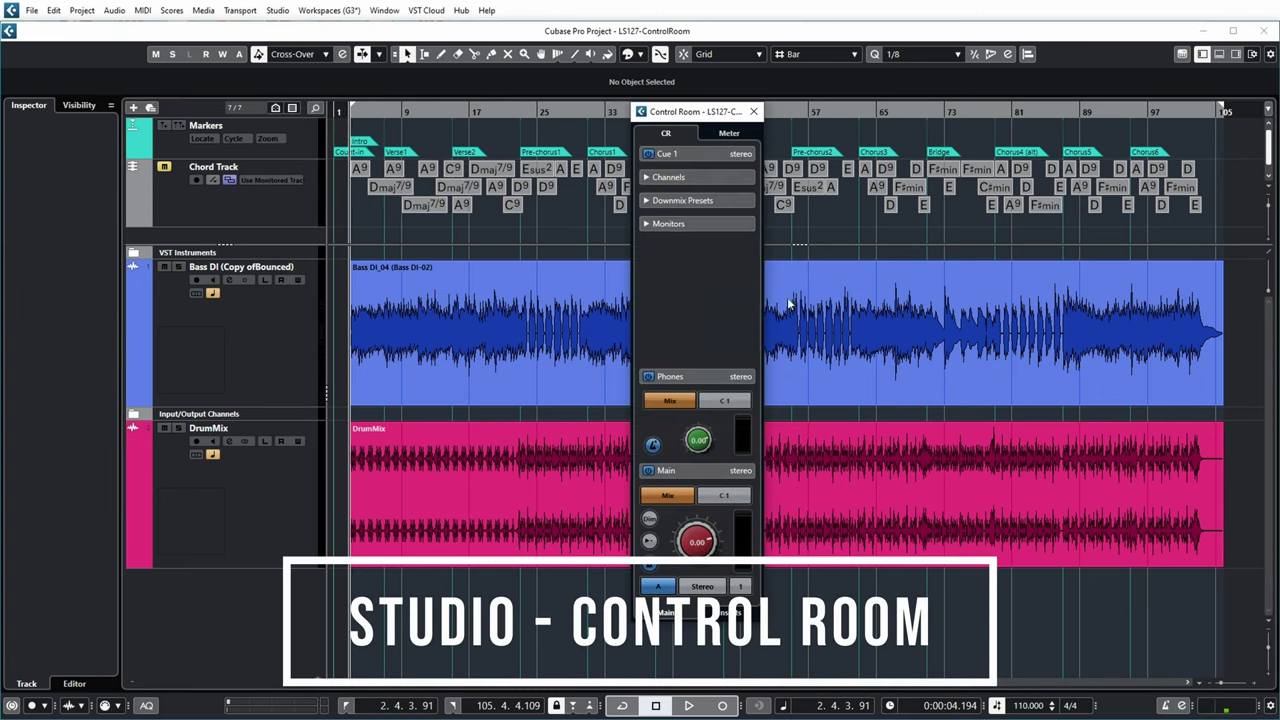
left_click_drag(698, 135, 759, 130)
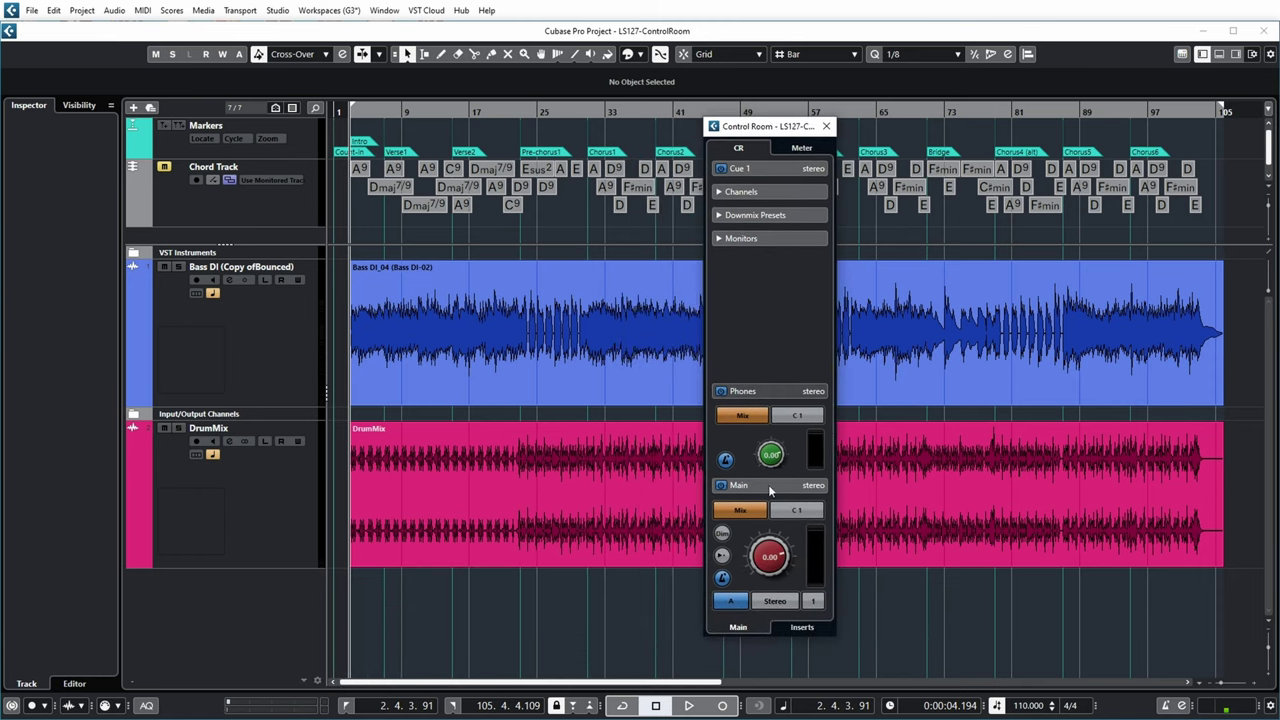
left_click(826, 126)
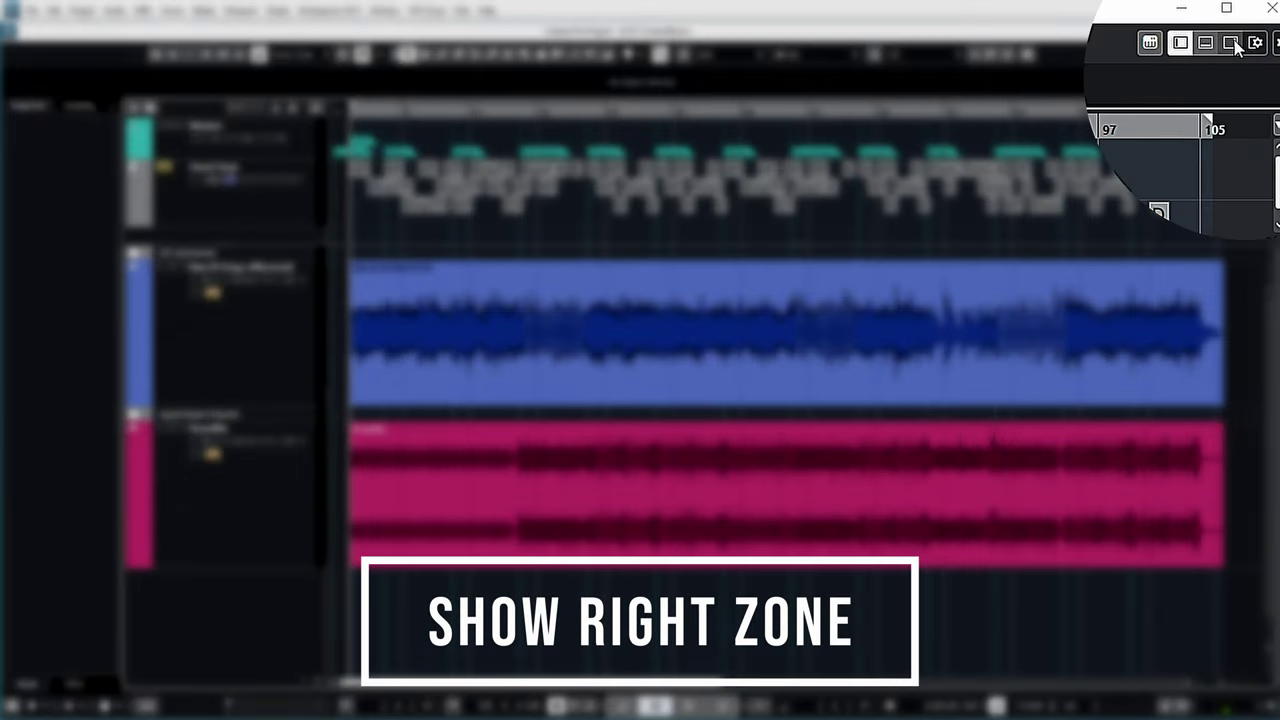
Show the project window's right zone, look through its Meter, VSTi and Media views, and return to the Control Room view
left_click(1236, 54)
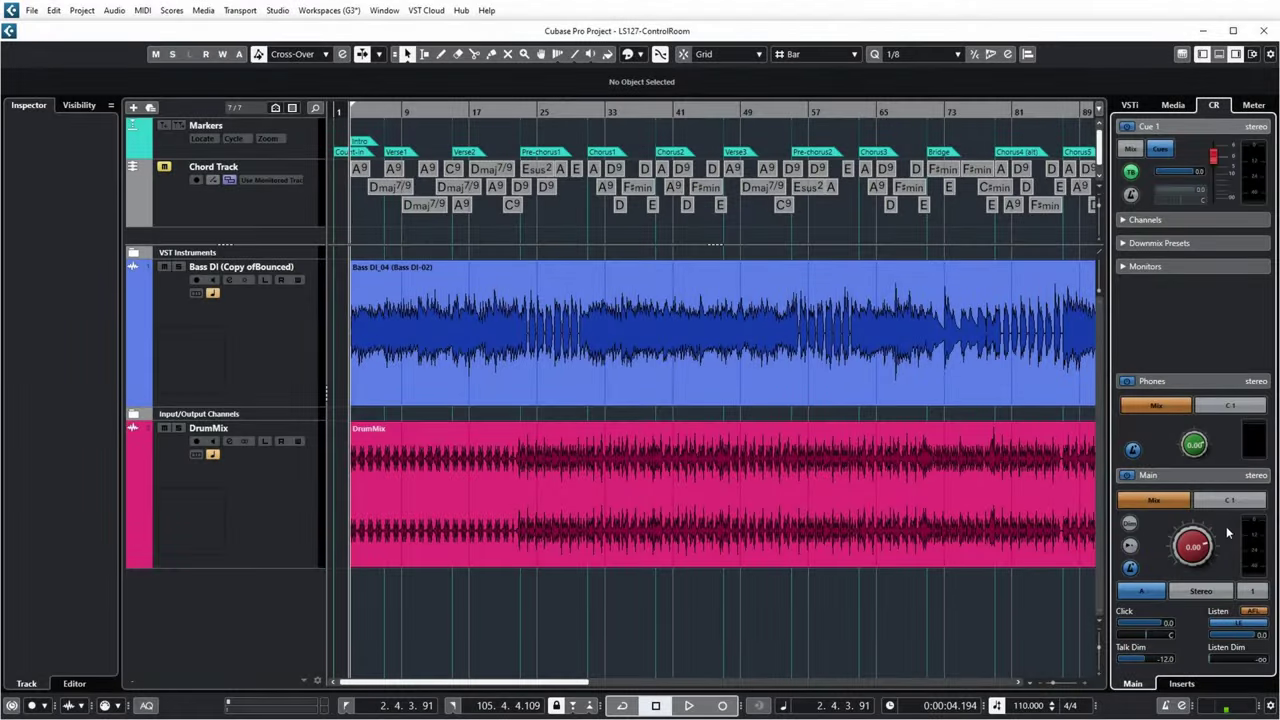
left_click(1253, 105)
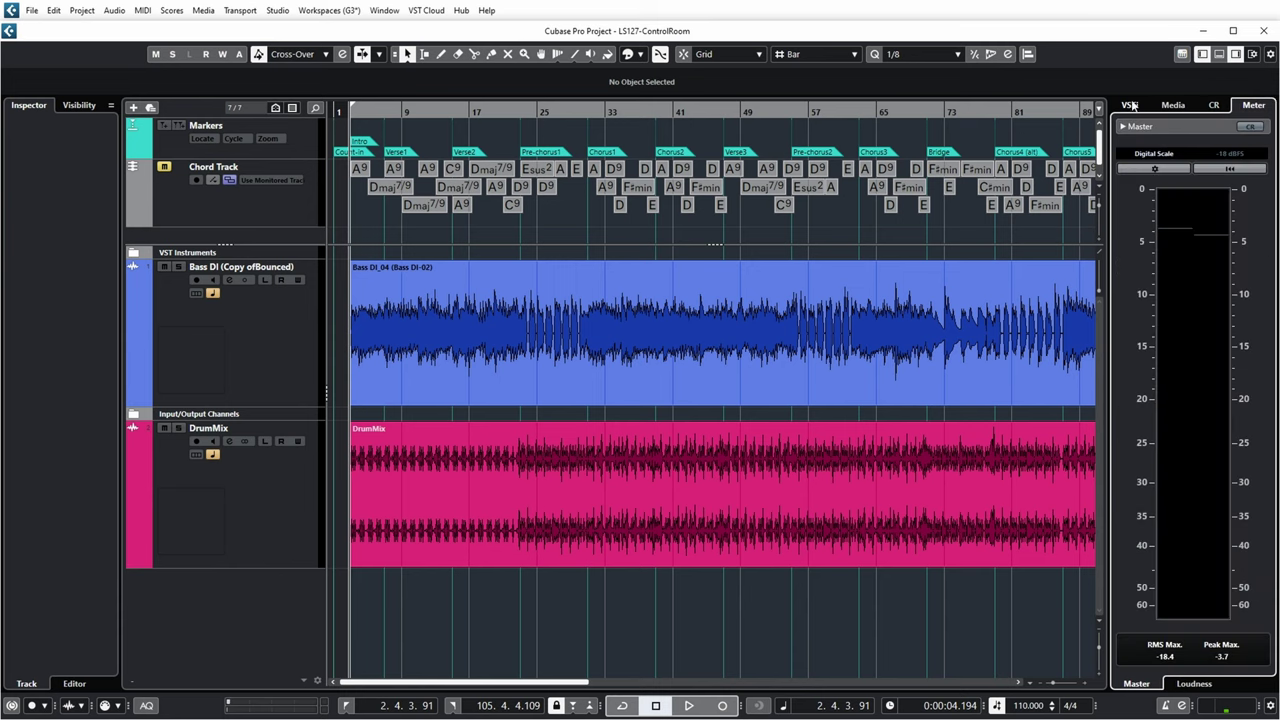
left_click(1130, 105)
left_click(1172, 105)
left_click(1254, 106)
left_click(1213, 105)
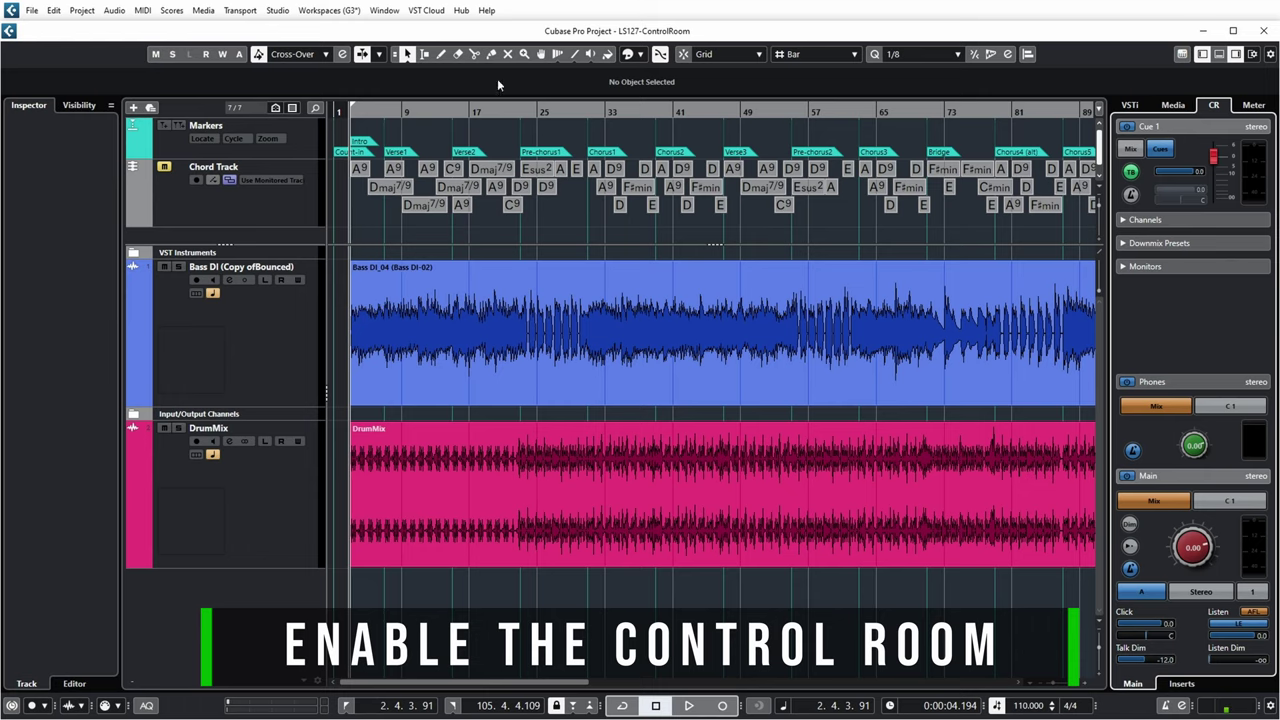
Disable the Control Room in Audio Connections, confirm the change and enable it again
left_click(277, 10)
mouse_move(300, 20)
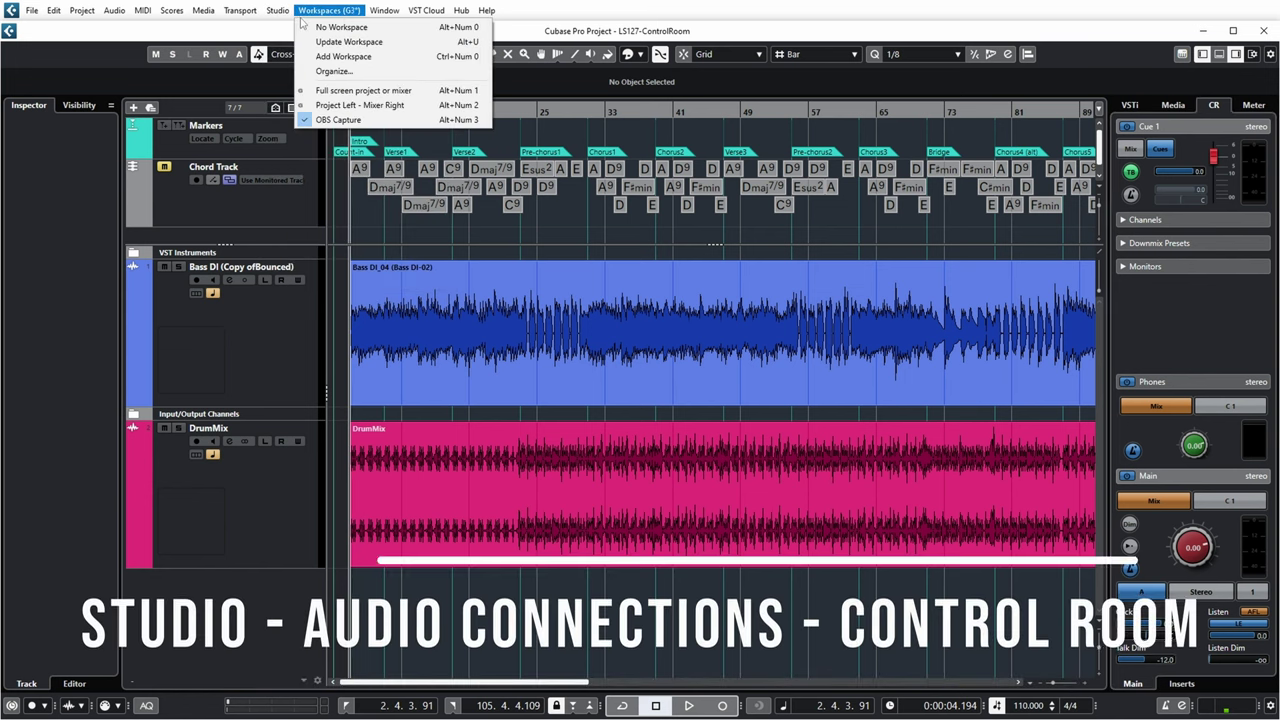
left_click(287, 27)
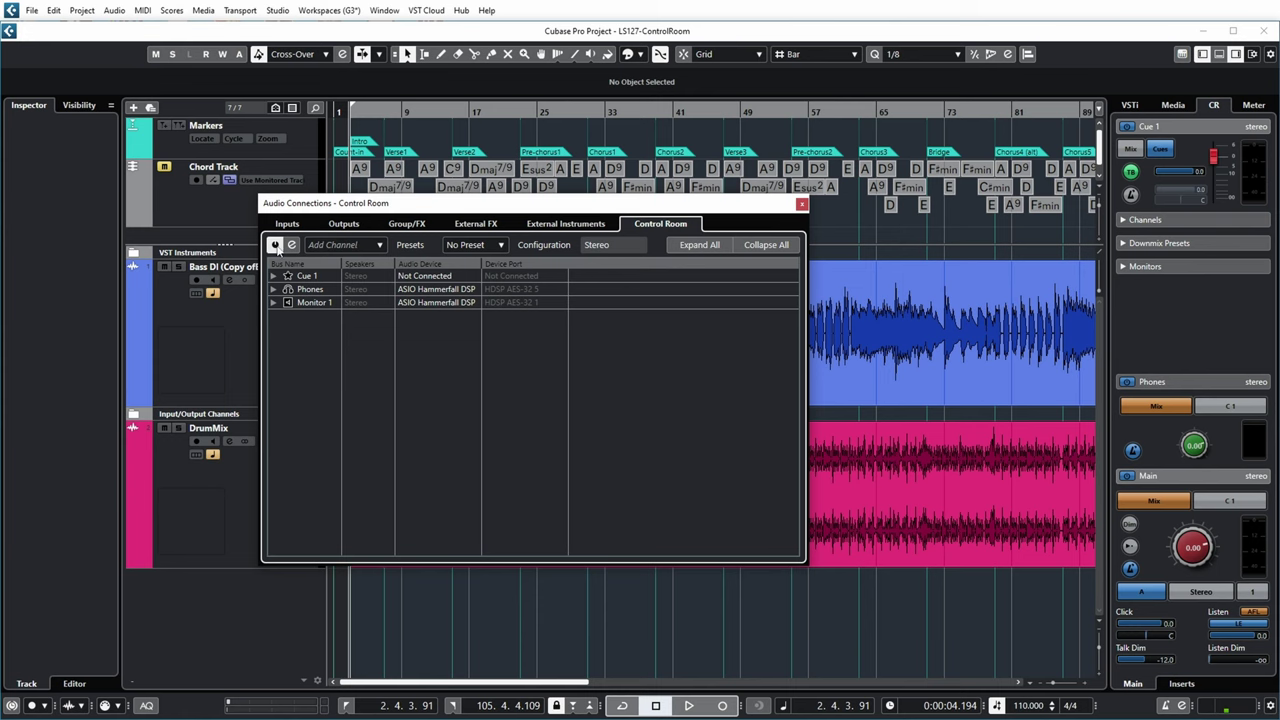
left_click(274, 244)
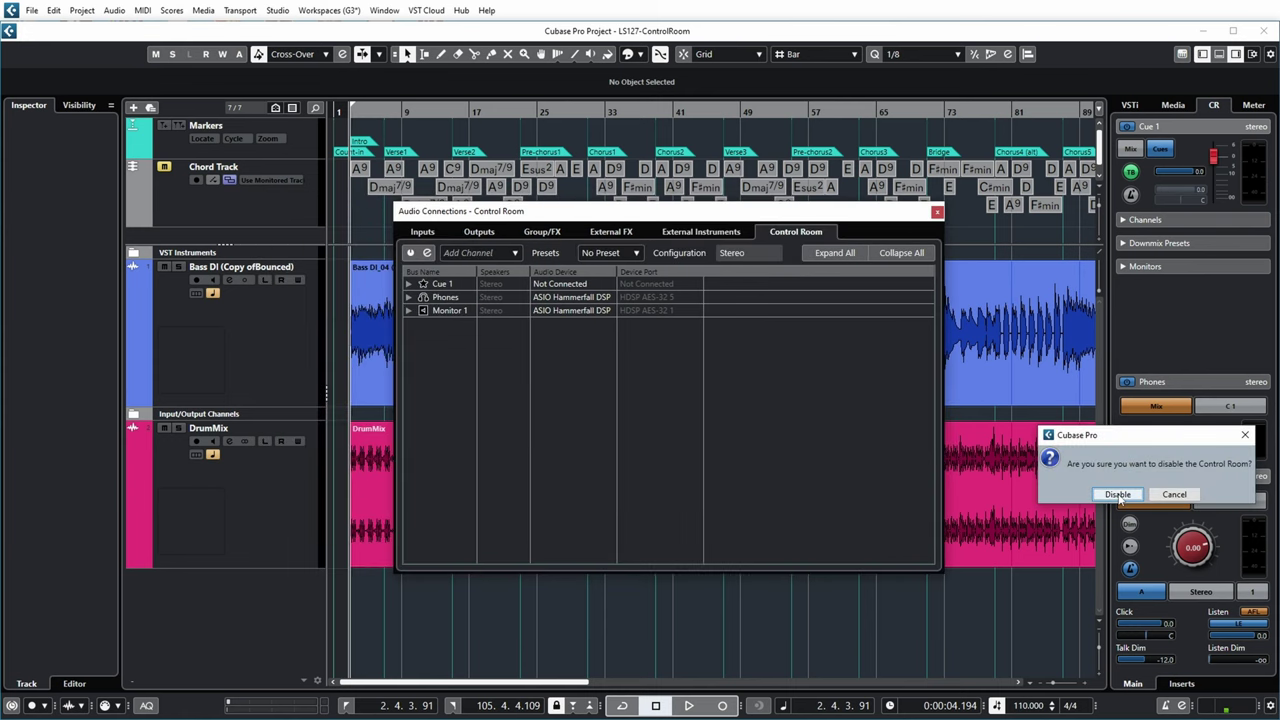
left_click(1118, 495)
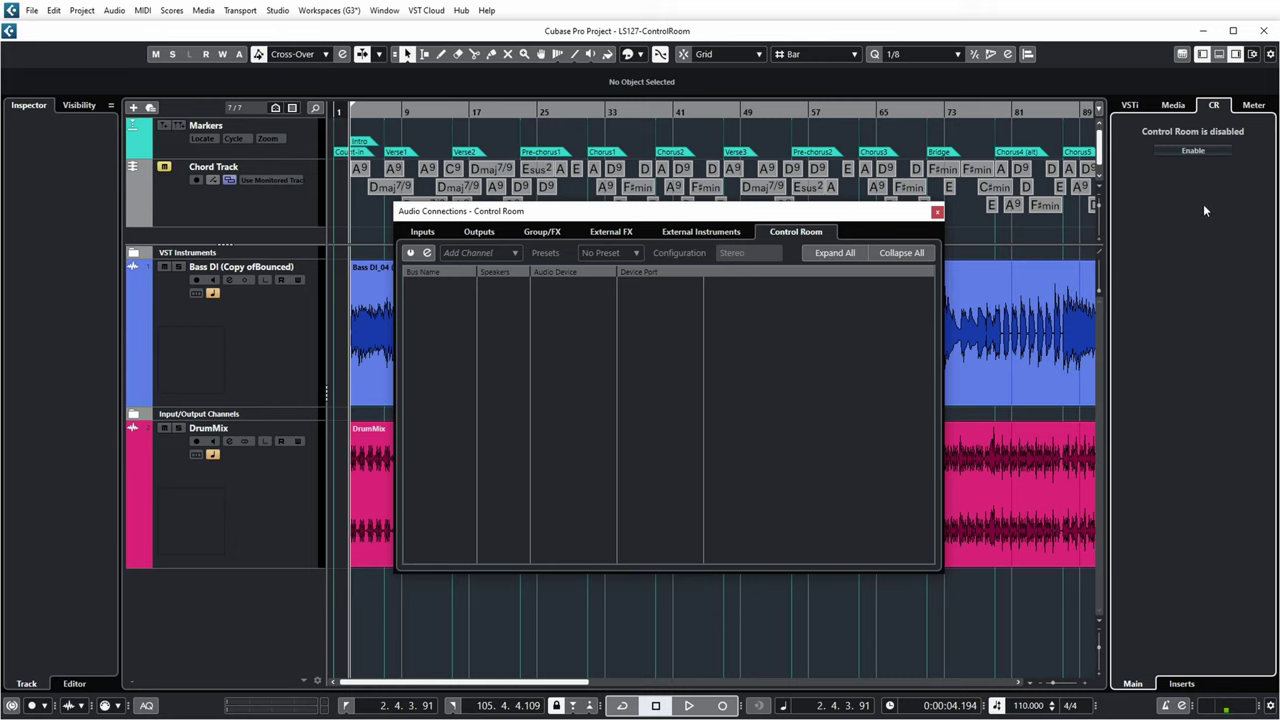
left_click(1193, 151)
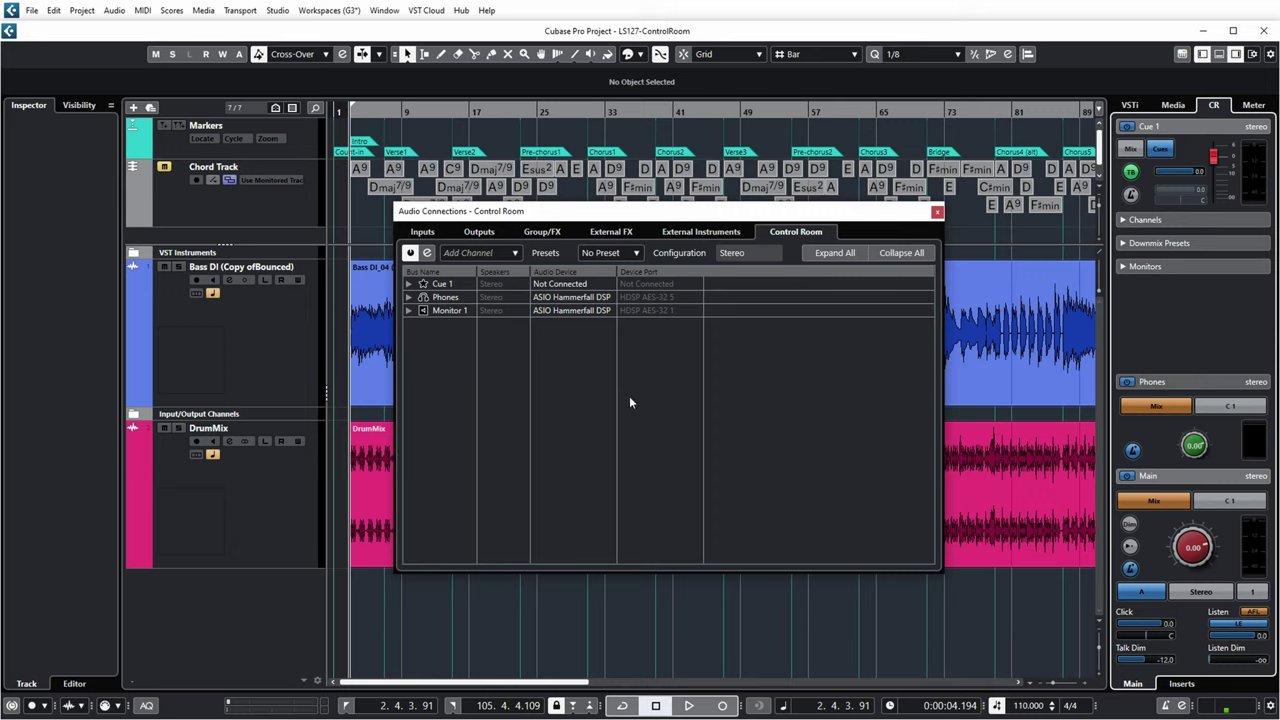
View the Stereo Out bus in the Audio Connections outputs and its channel in the MixConsole
left_click(478, 232)
left_click(408, 284)
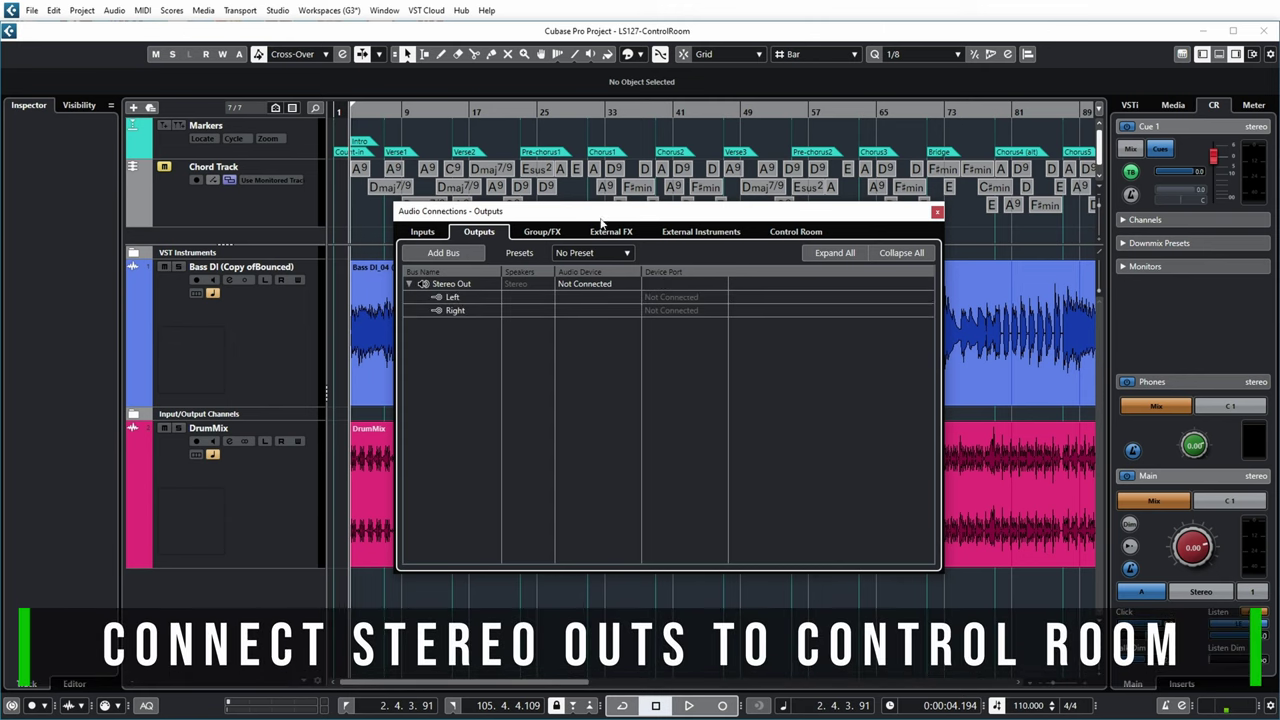
left_click(937, 211)
key("F3")
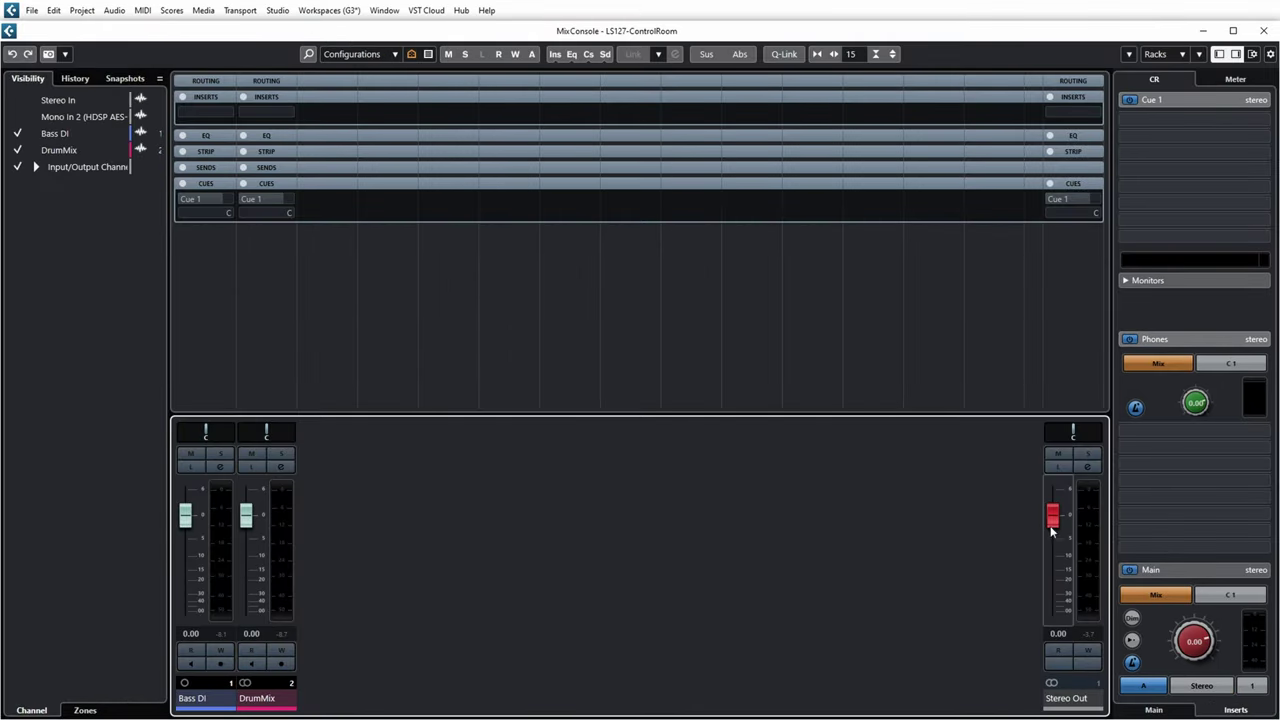
key("F3")
In the Audio Connections outputs, inspect the Stereo Out bus's left device port choices and its Main Mix option without changing them
left_click(277, 10)
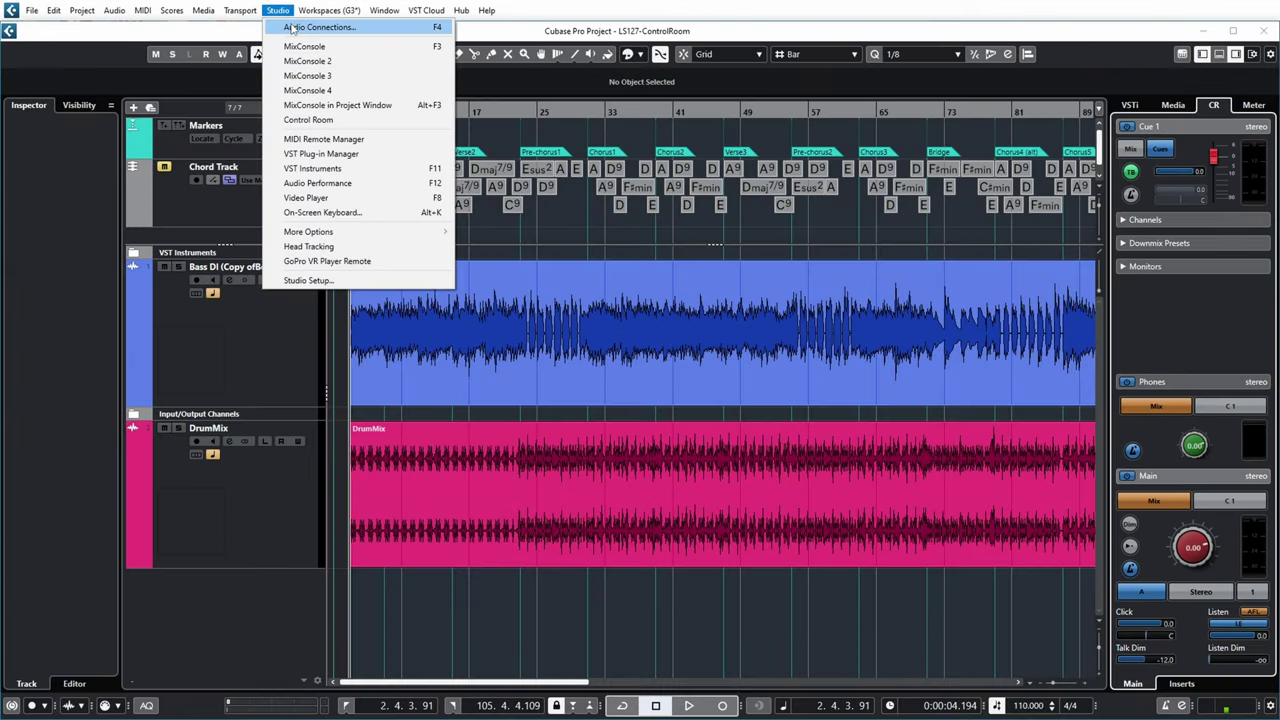
left_click(310, 24)
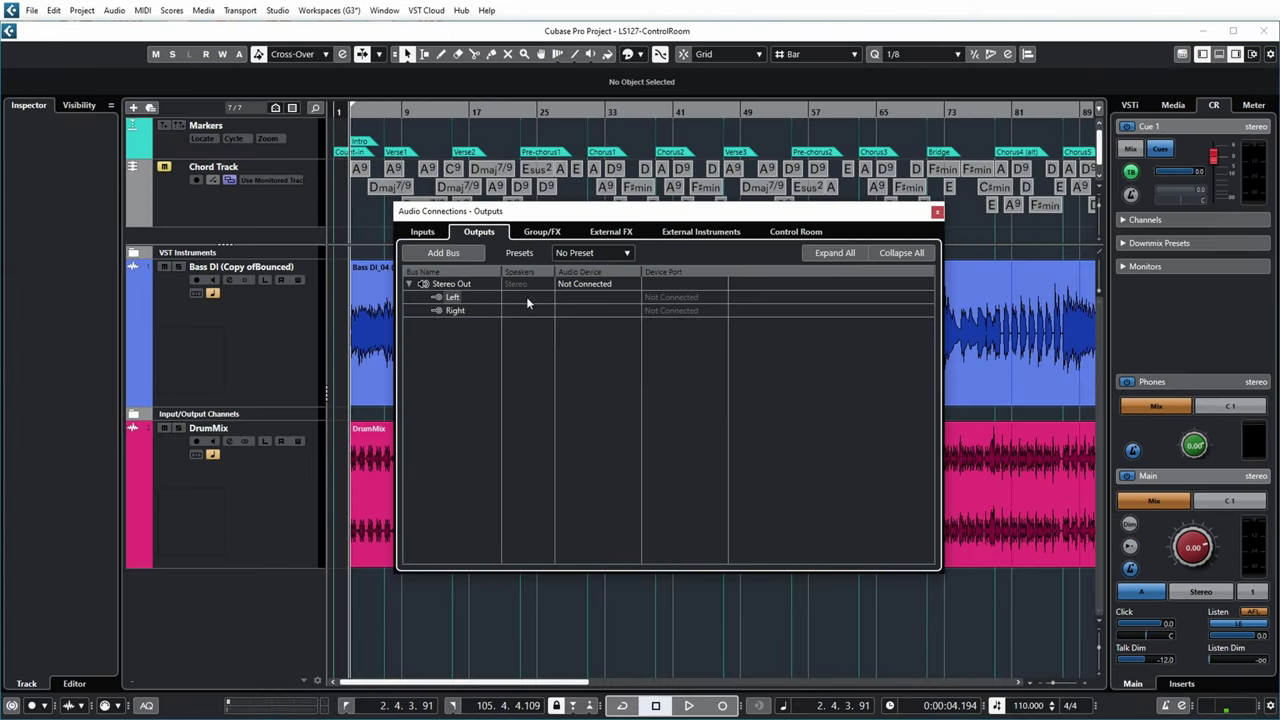
left_click(681, 298)
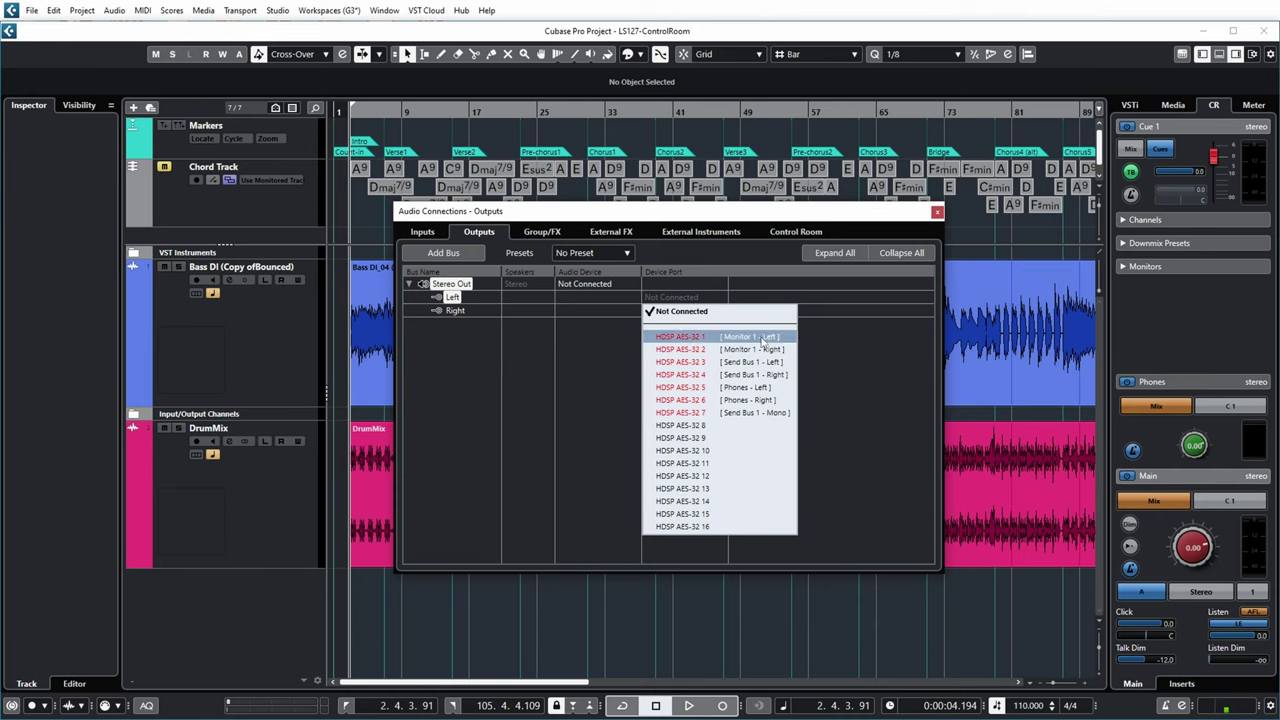
left_click(605, 401)
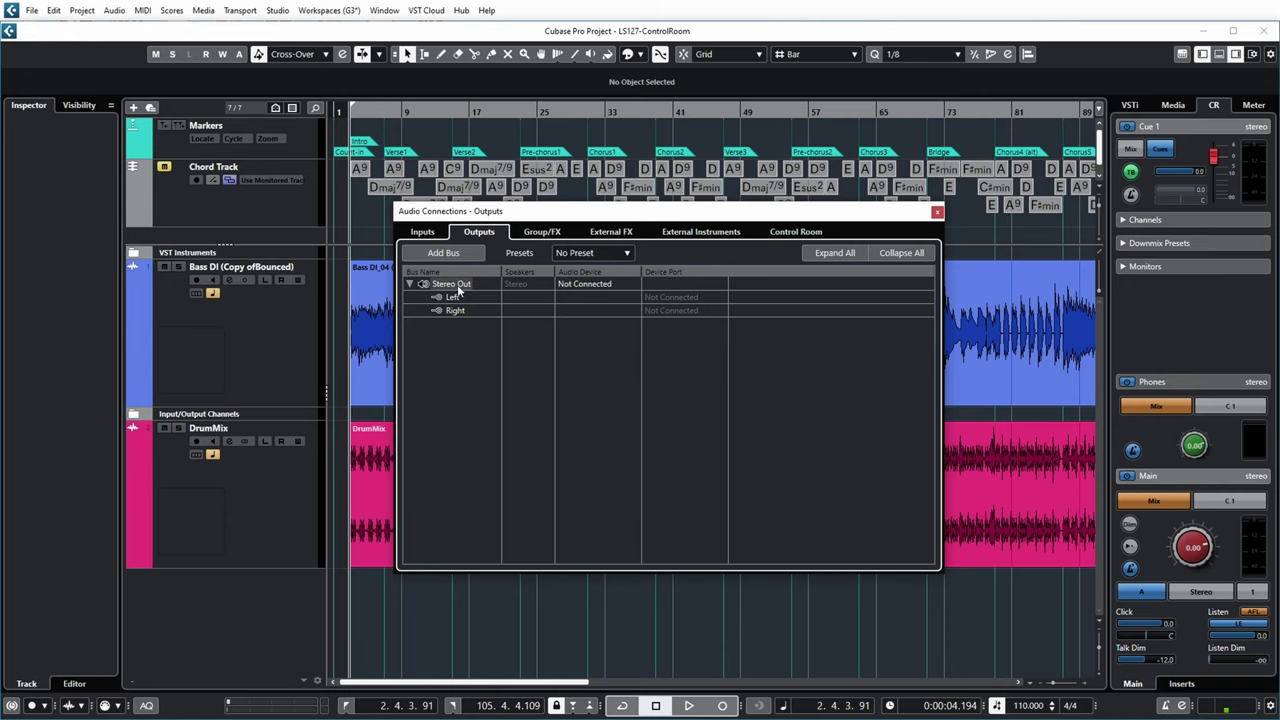
right_click(446, 288)
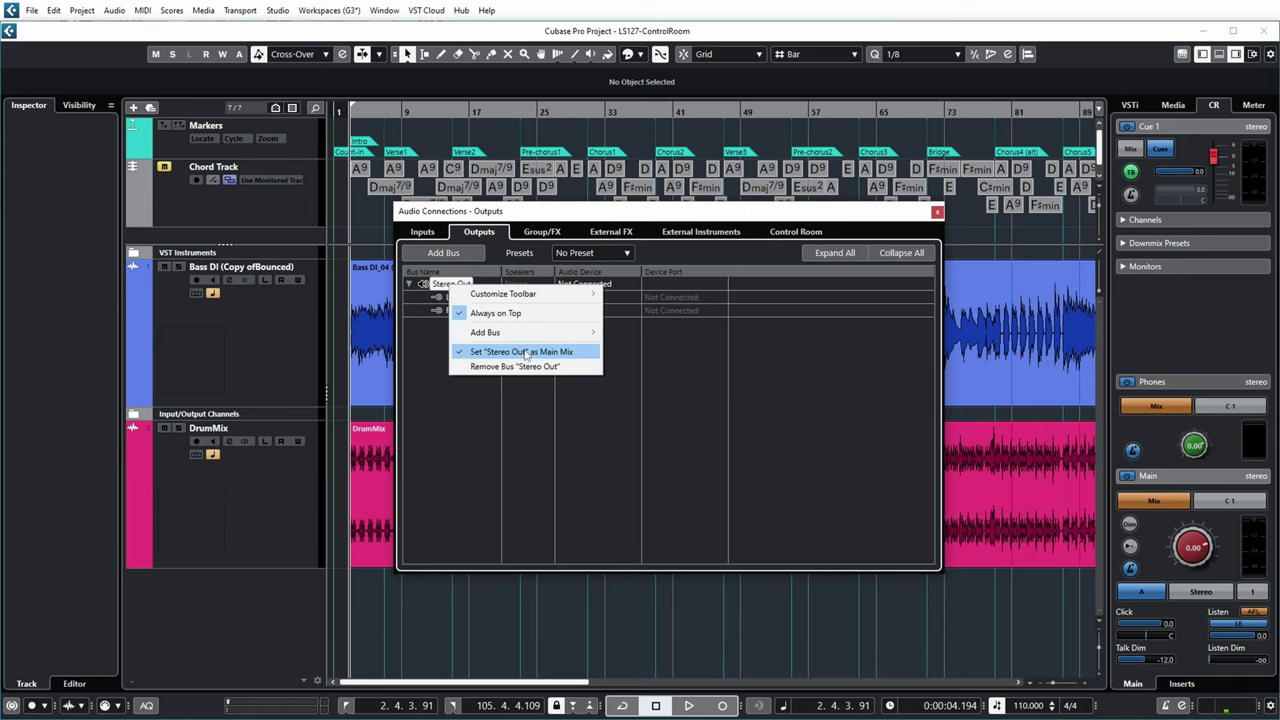
left_click(465, 410)
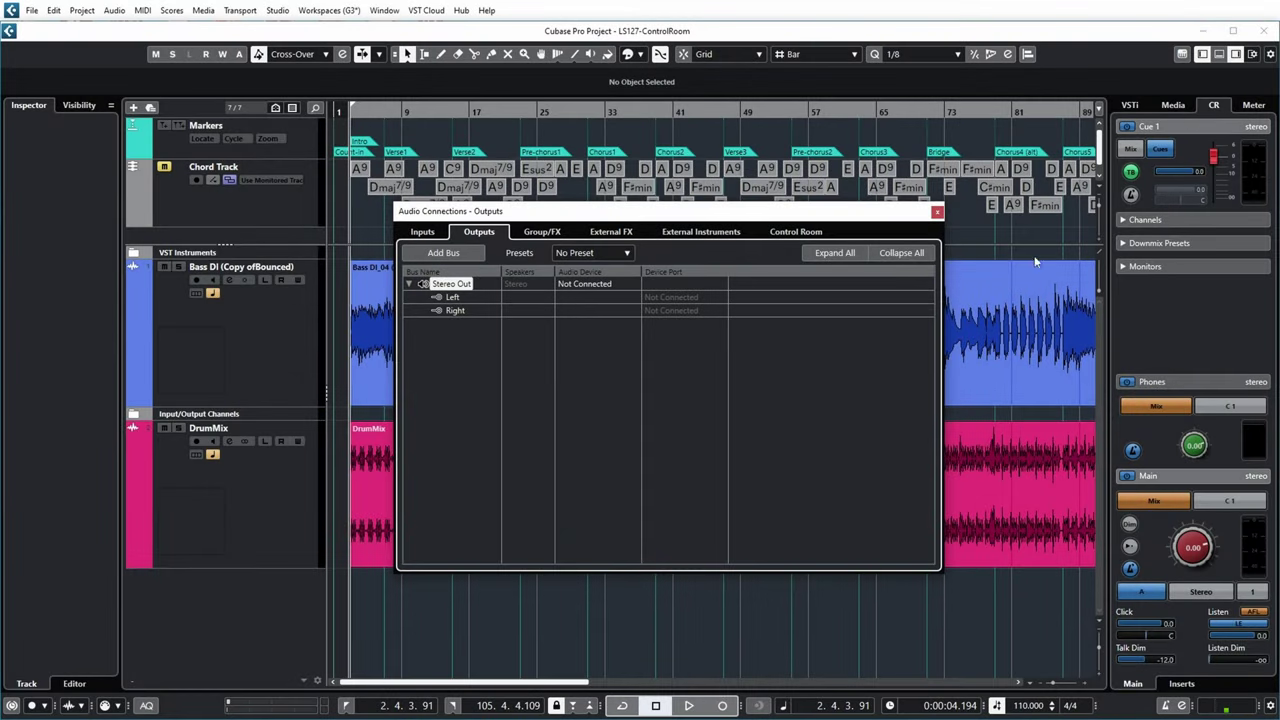
In the Control Room connections, expand Monitor 1 and select device port HDSP AES-32 1 for its left channel
left_click(796, 231)
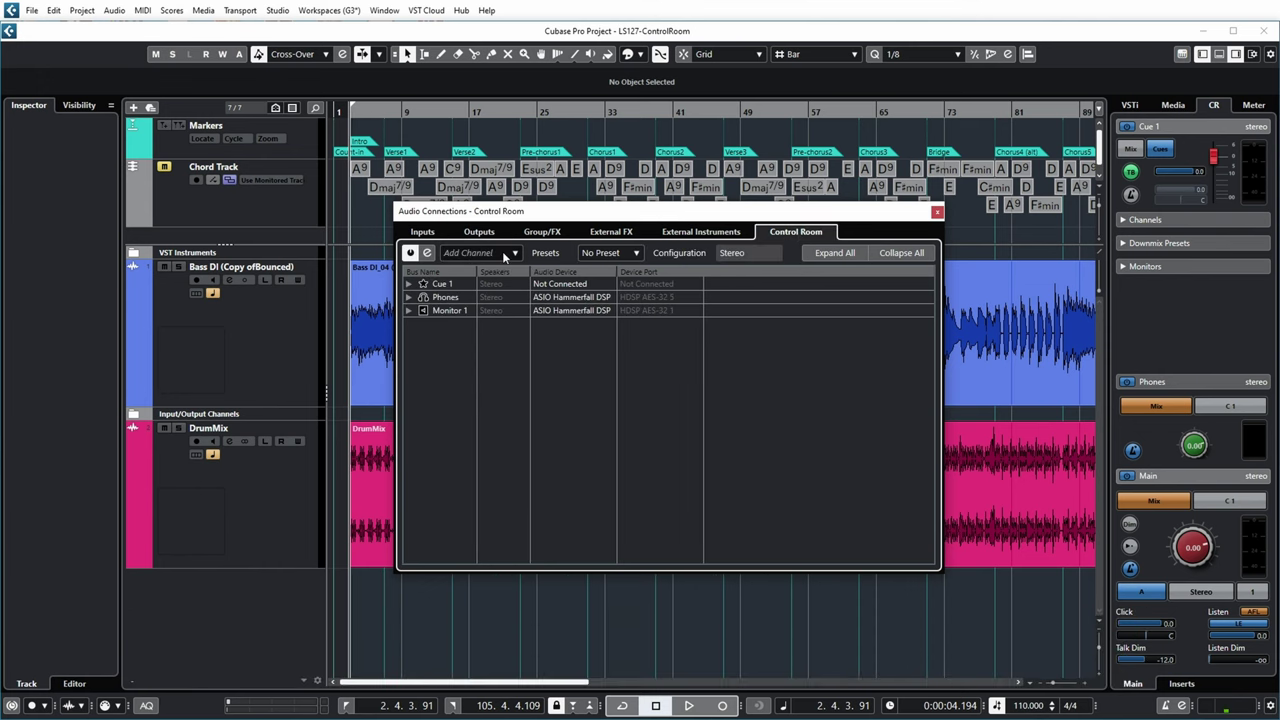
left_click(408, 310)
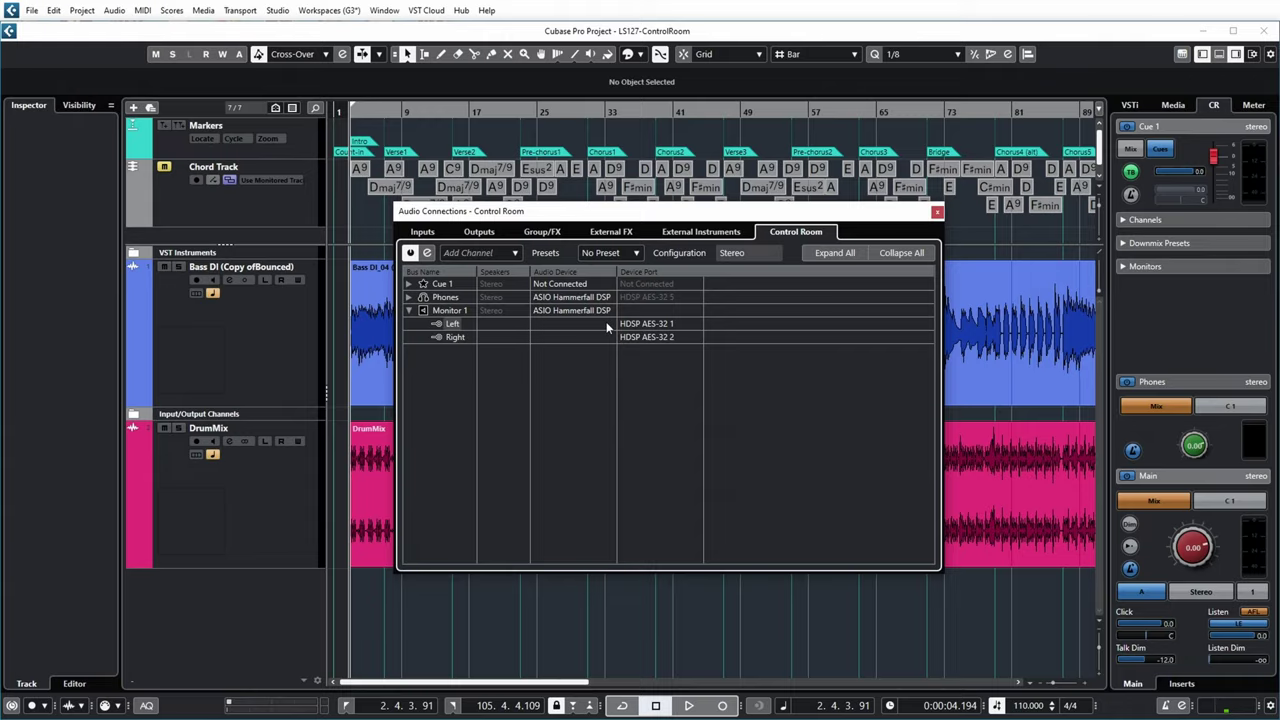
left_click(650, 326)
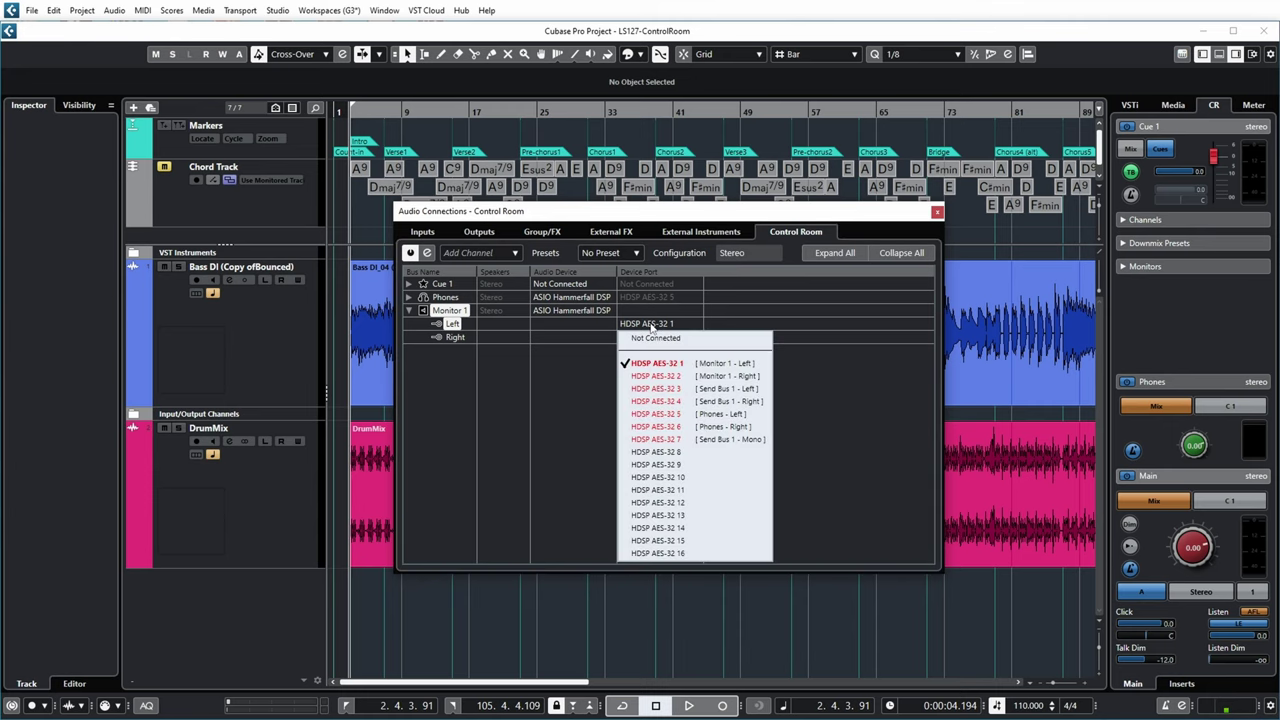
left_click(656, 363)
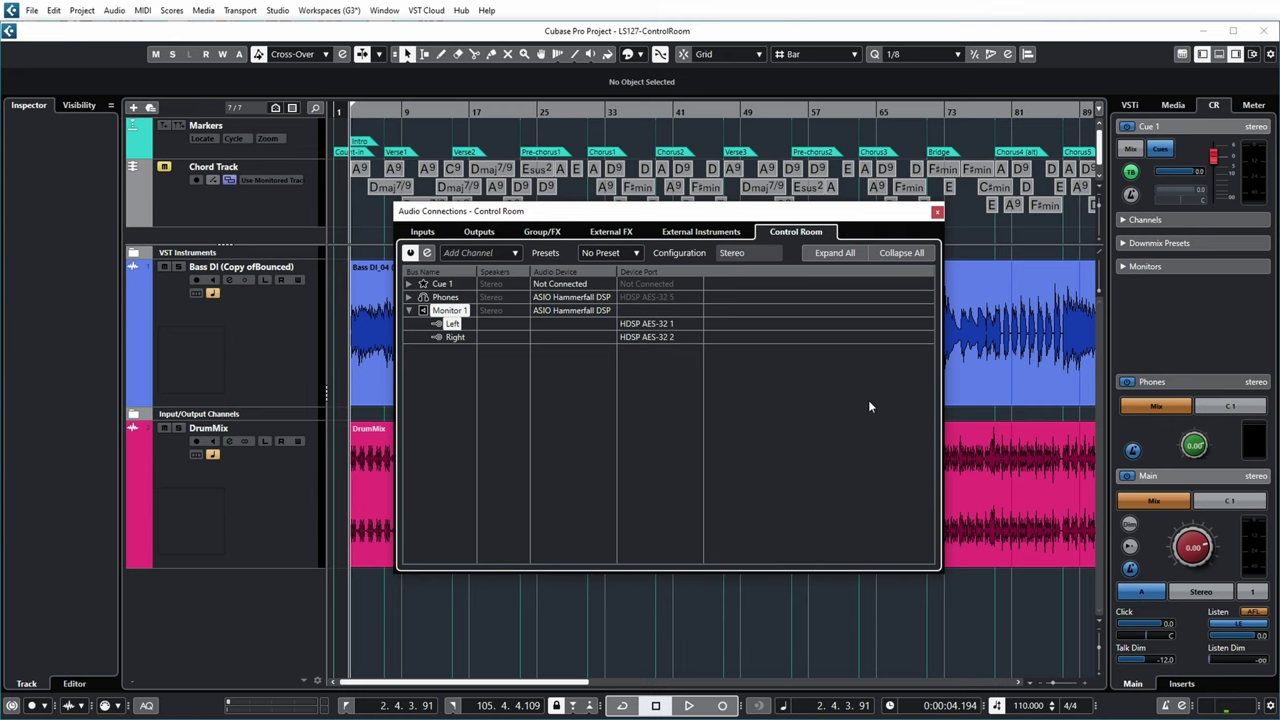
Add a second monitor channel to the Control Room connections
left_click(510, 254)
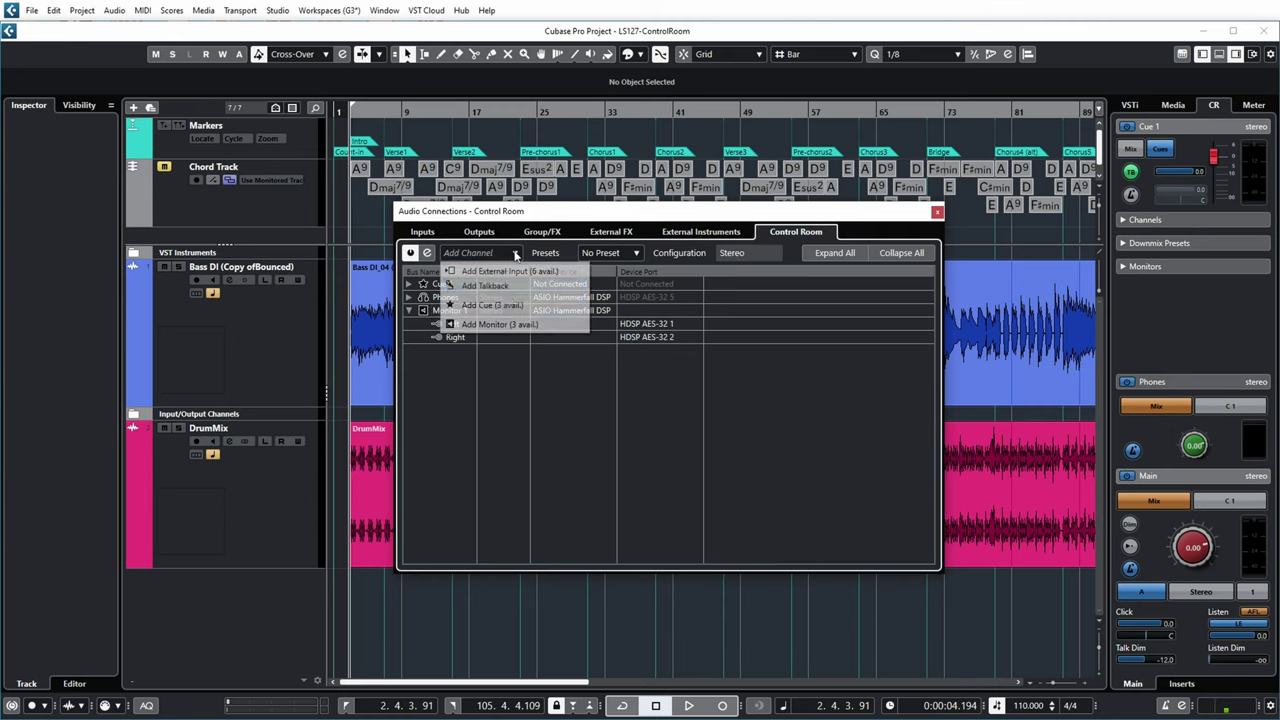
left_click(497, 324)
left_click(1132, 508)
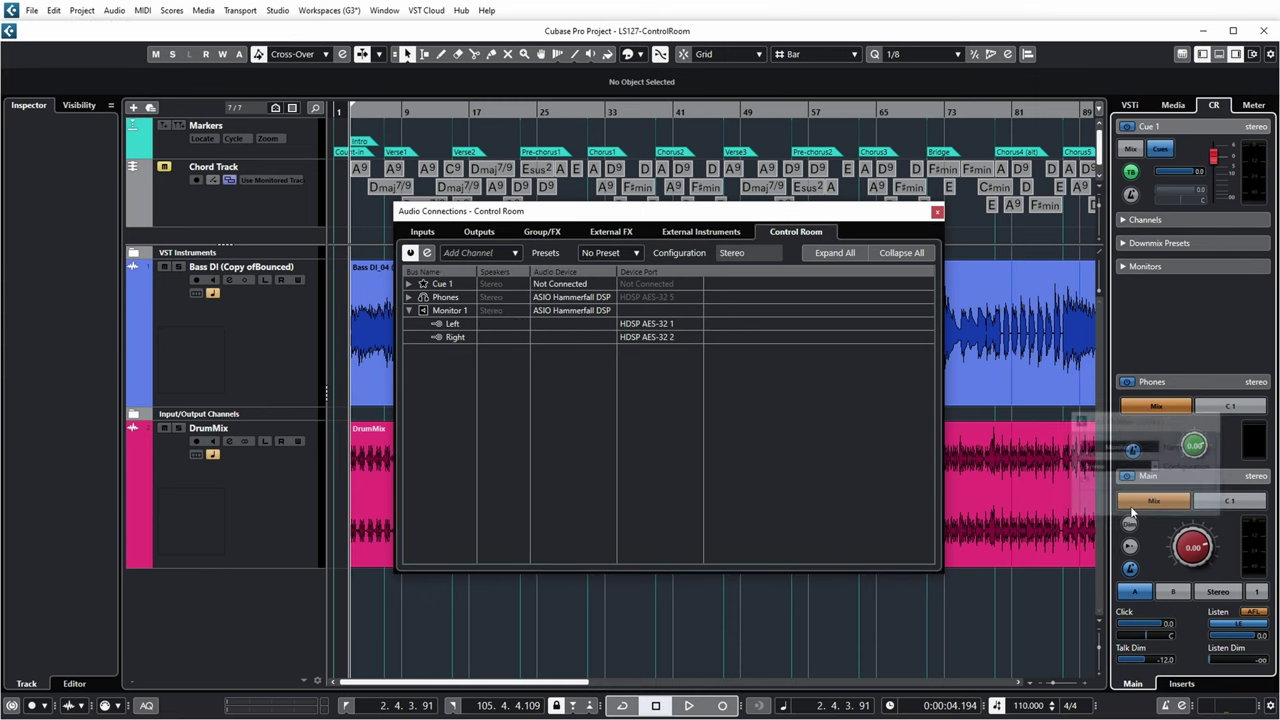
Assign Monitor 2's left and right channels to device ports HDSP AES-32 8 and HDSP AES-32 9
left_click(408, 324)
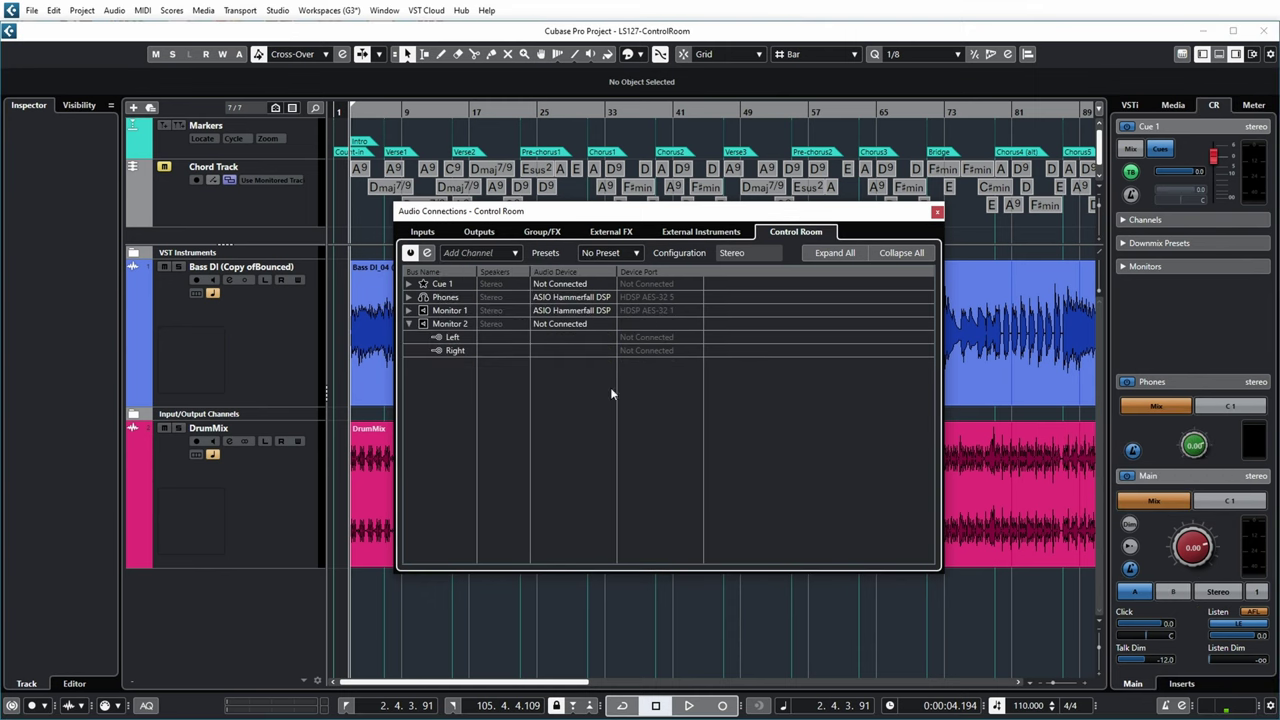
left_click(656, 337)
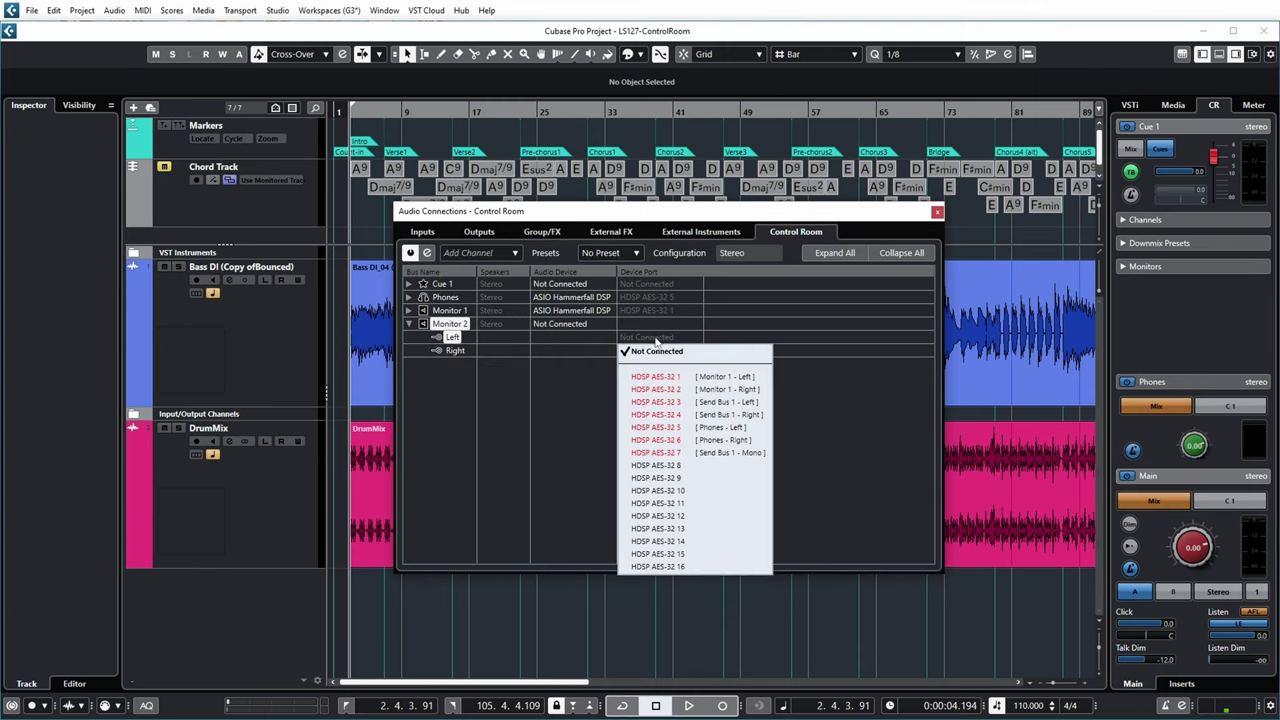
left_click(660, 466)
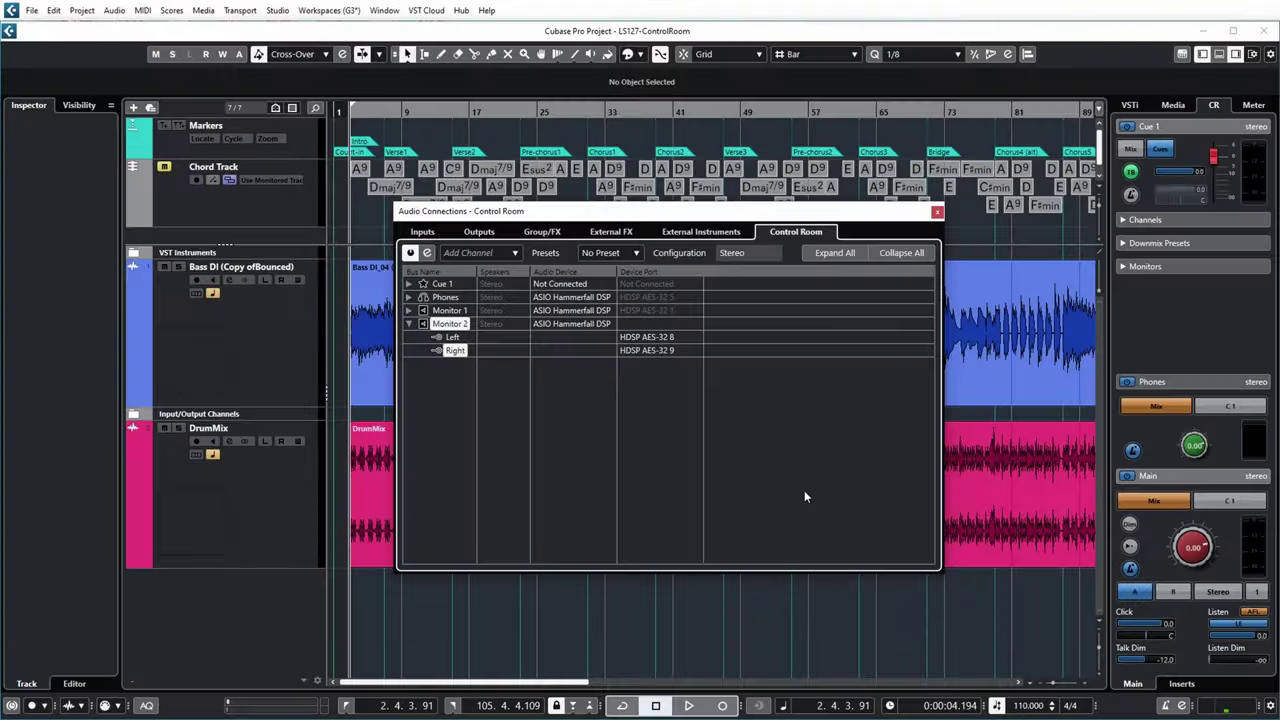
Expand Monitor 1 and try to assign its left device port, HDSP AES-32 1, to Monitor 2's left channel as well
left_click(409, 311)
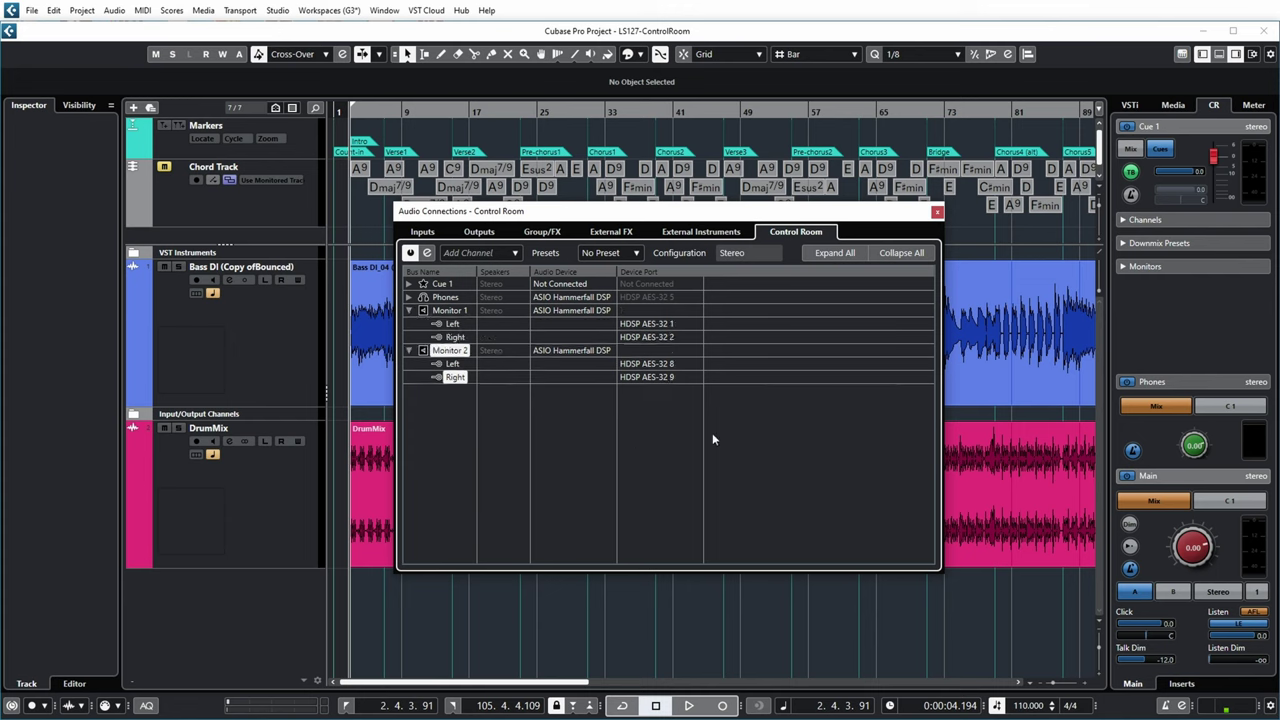
left_click(677, 365)
left_click(662, 404)
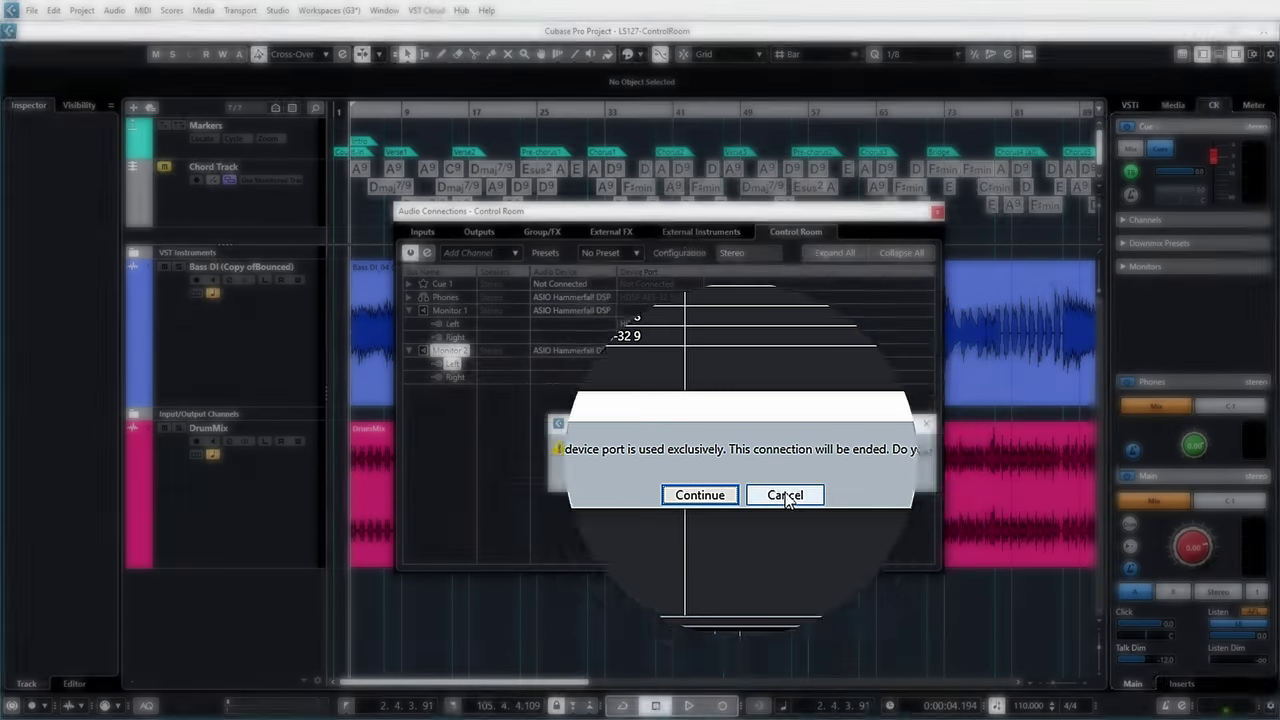
left_click(785, 495)
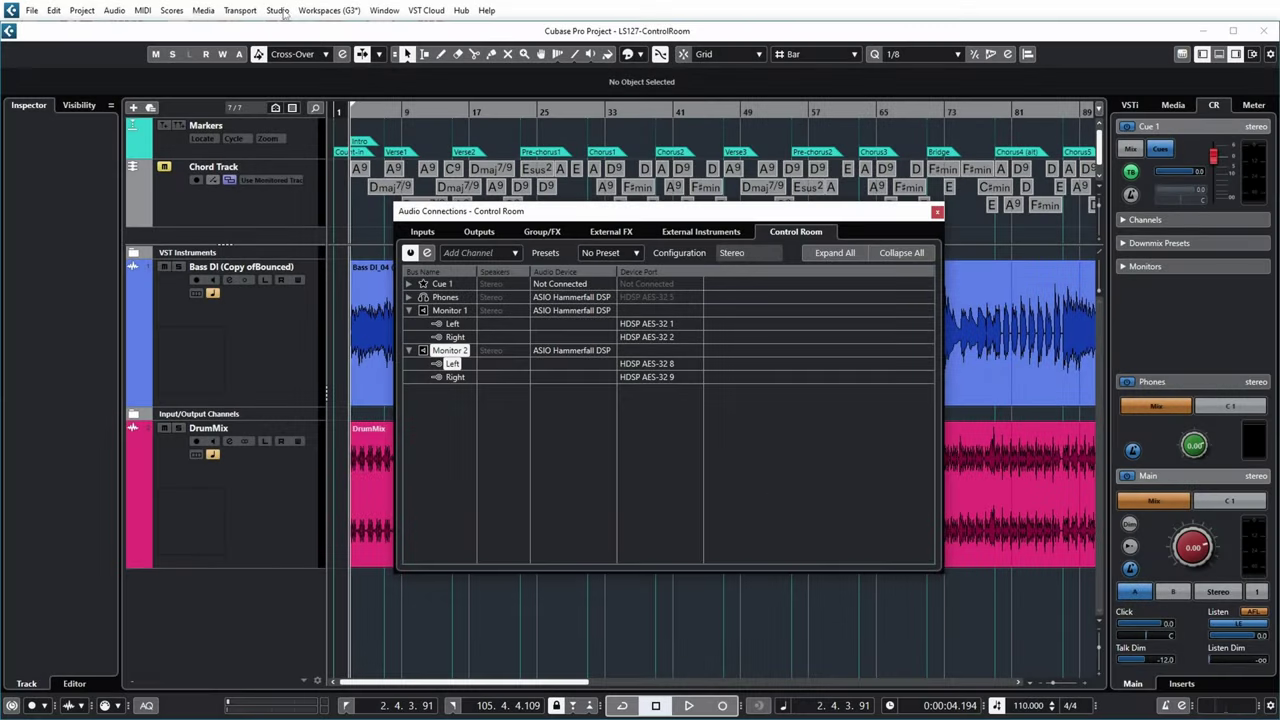
Turn off exclusive device ports for monitor channels in the VST Control Room preferences
left_click(52, 11)
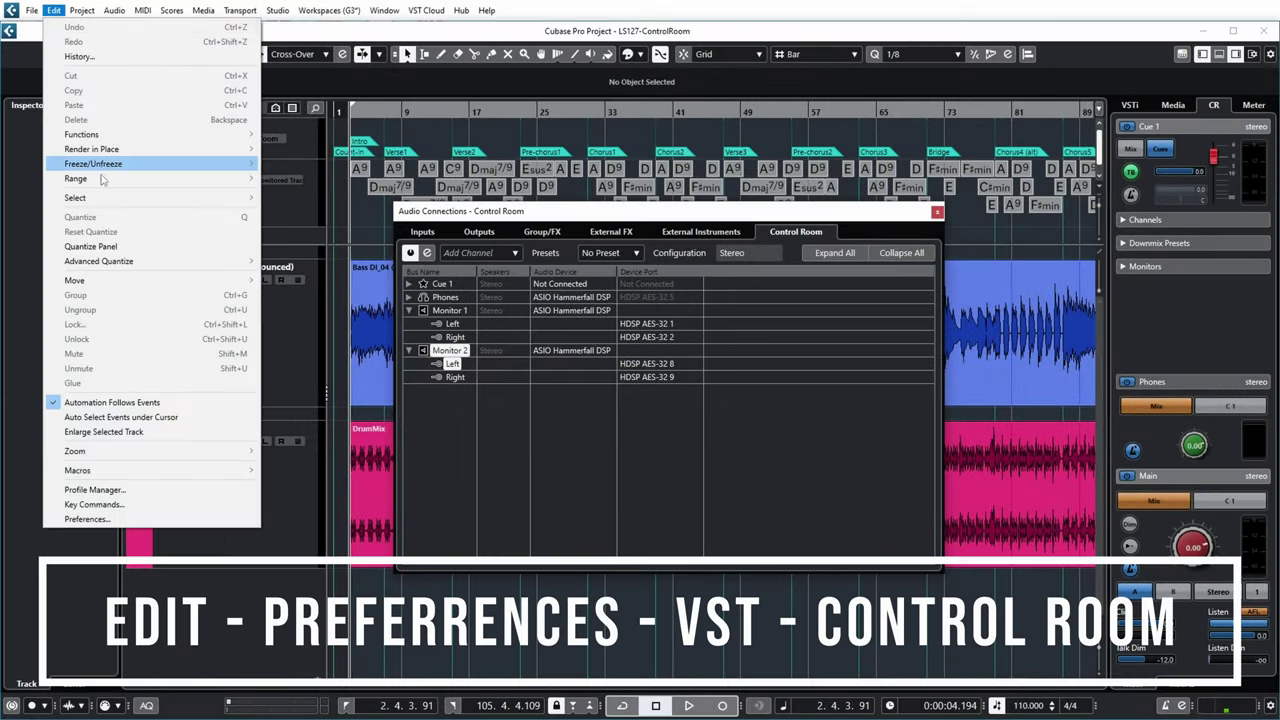
left_click(86, 519)
left_click(438, 537)
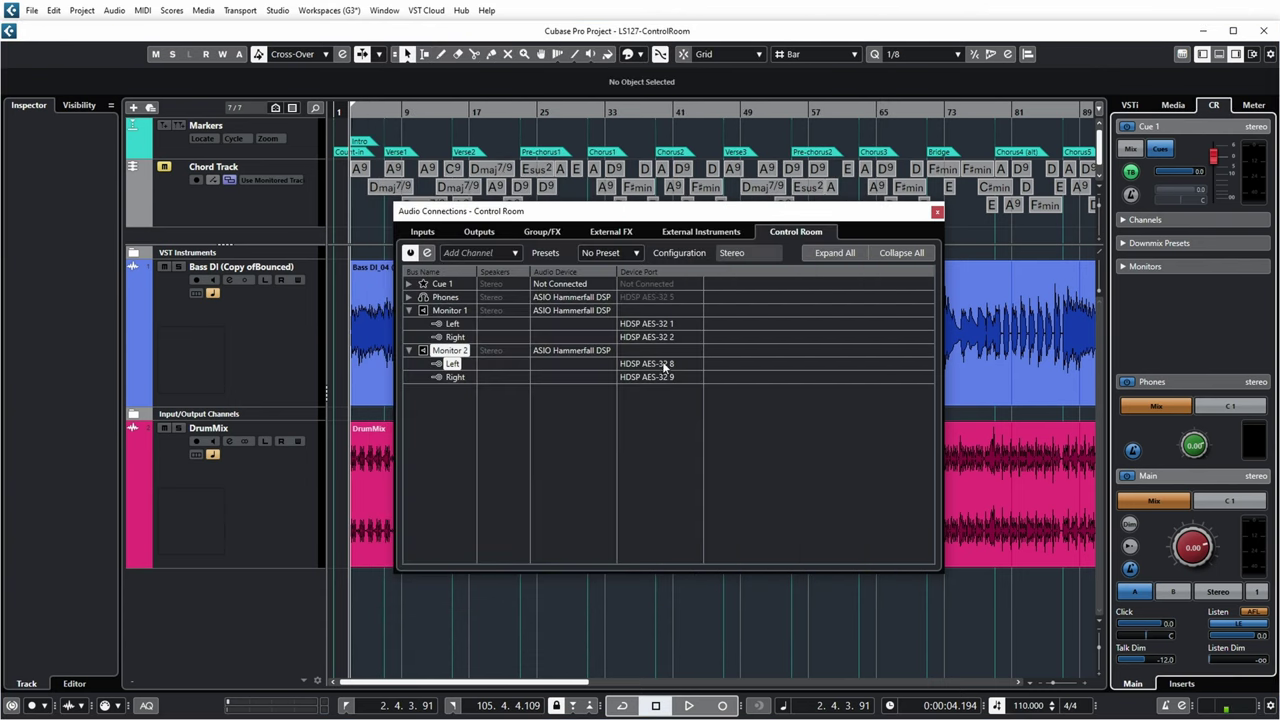
Assign Monitor 2's left channel to device port HDSP AES-32 1, sharing it with Monitor 1's left channel
left_click(664, 366)
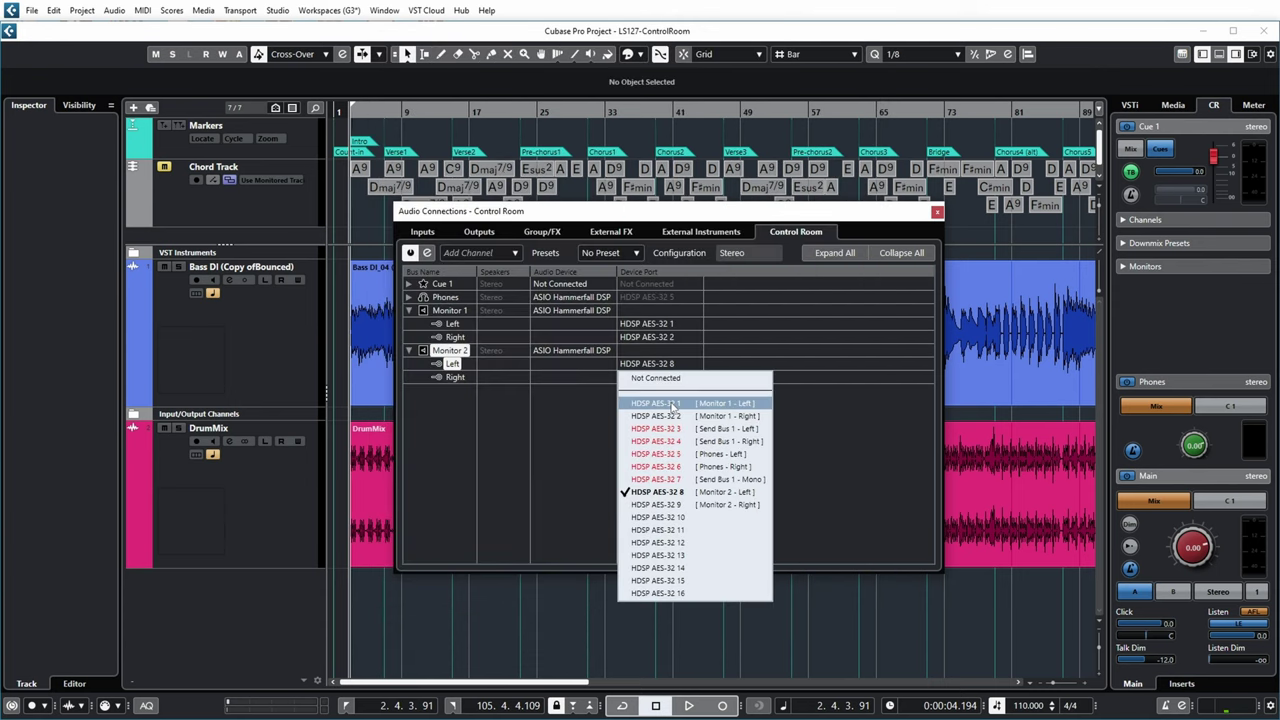
left_click(672, 404)
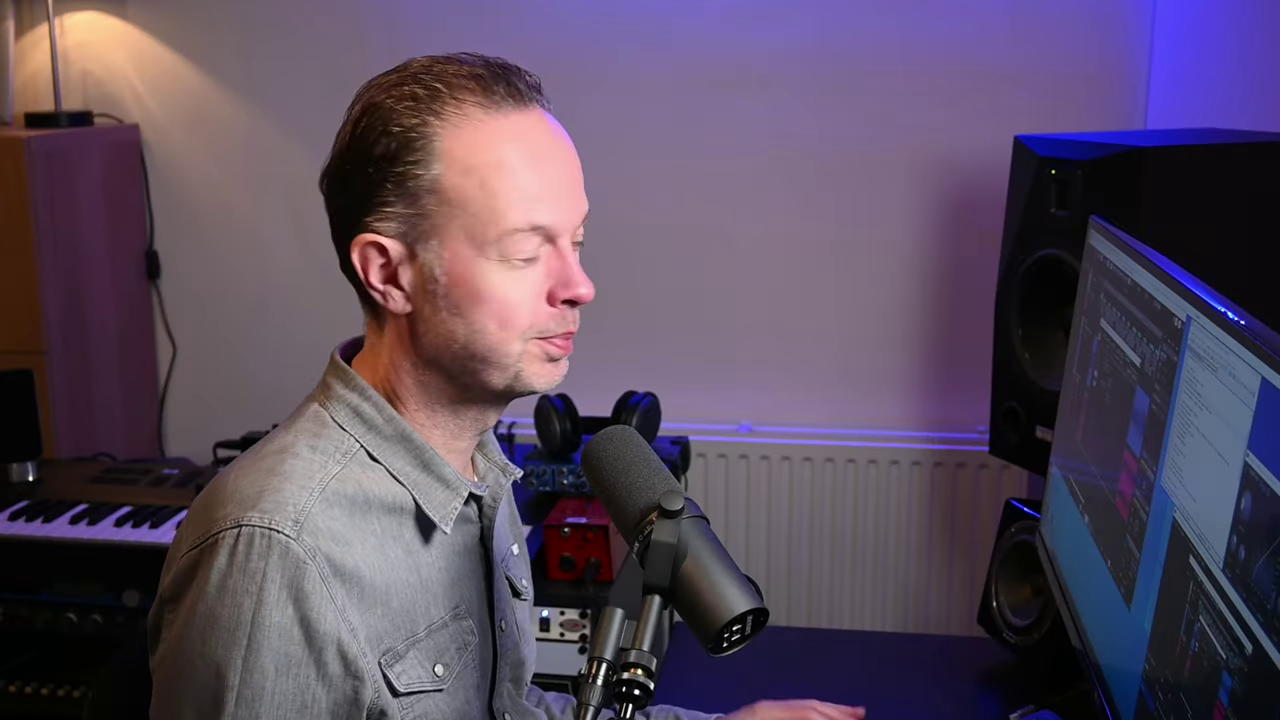
Assign Cue 1's left and right channels to device ports HDSP AES-32 10 and HDSP AES-32 11
left_click(514, 253)
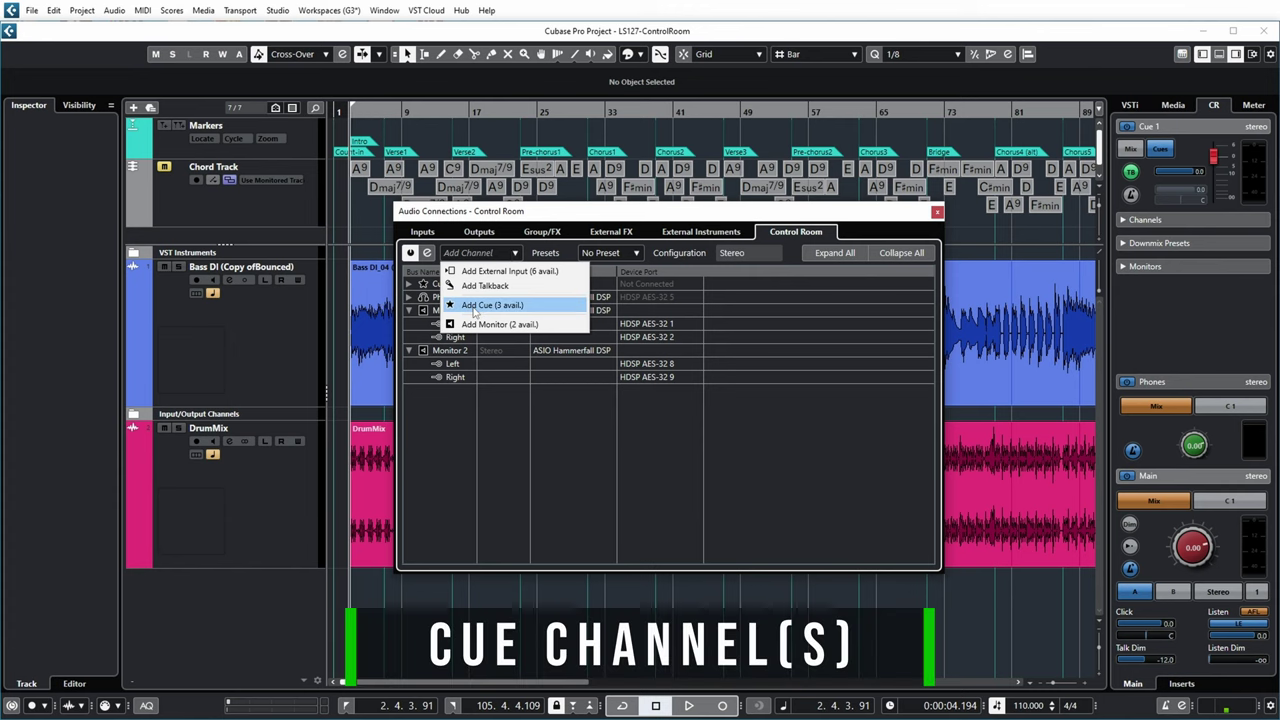
left_click(515, 393)
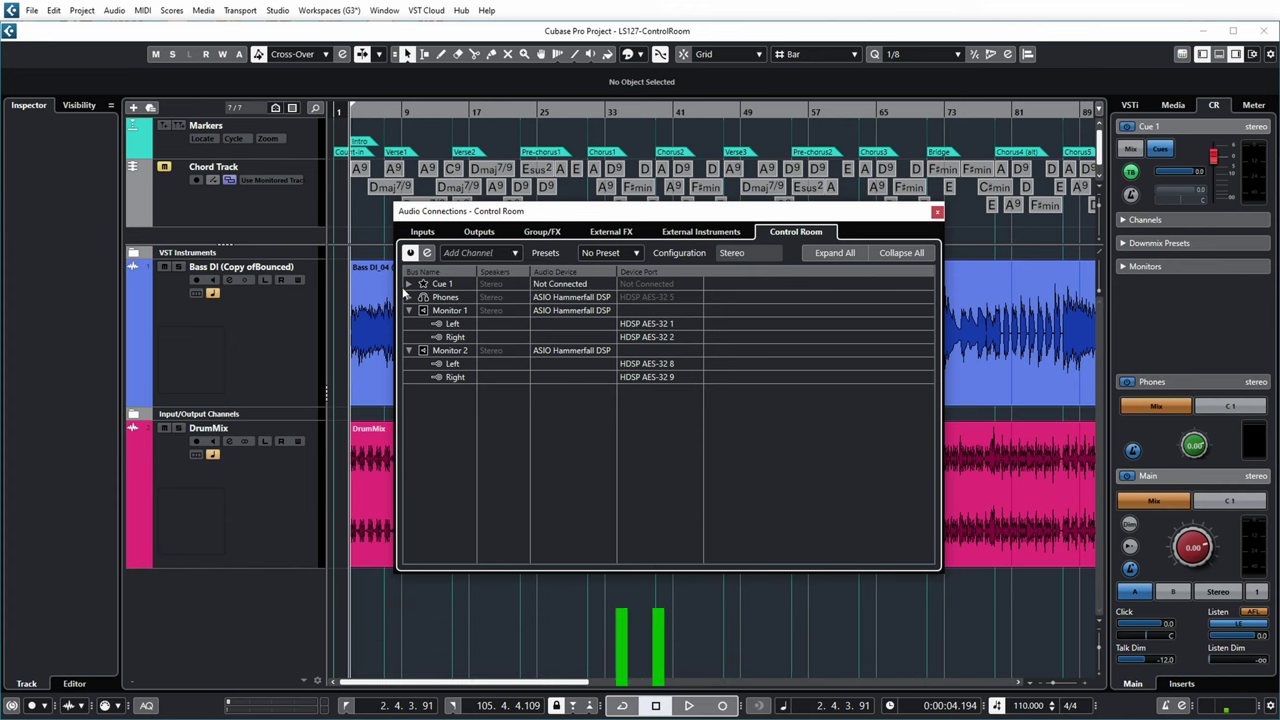
left_click(409, 285)
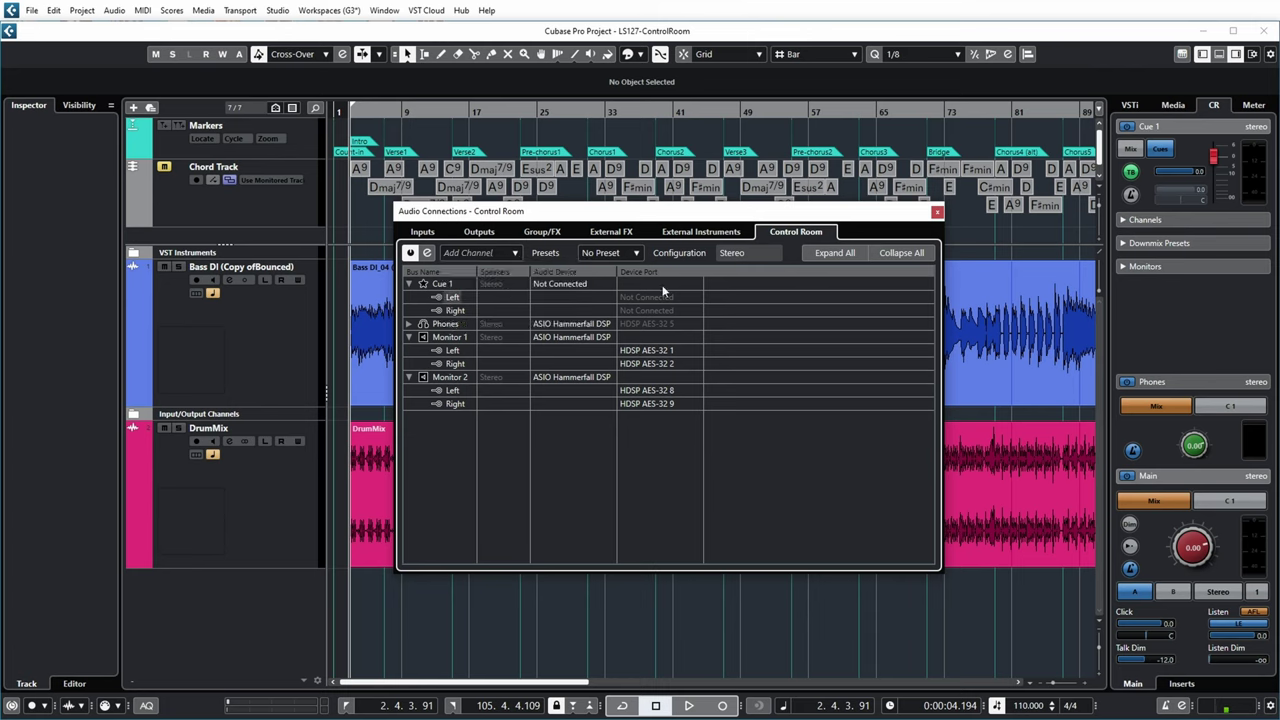
left_click(678, 296)
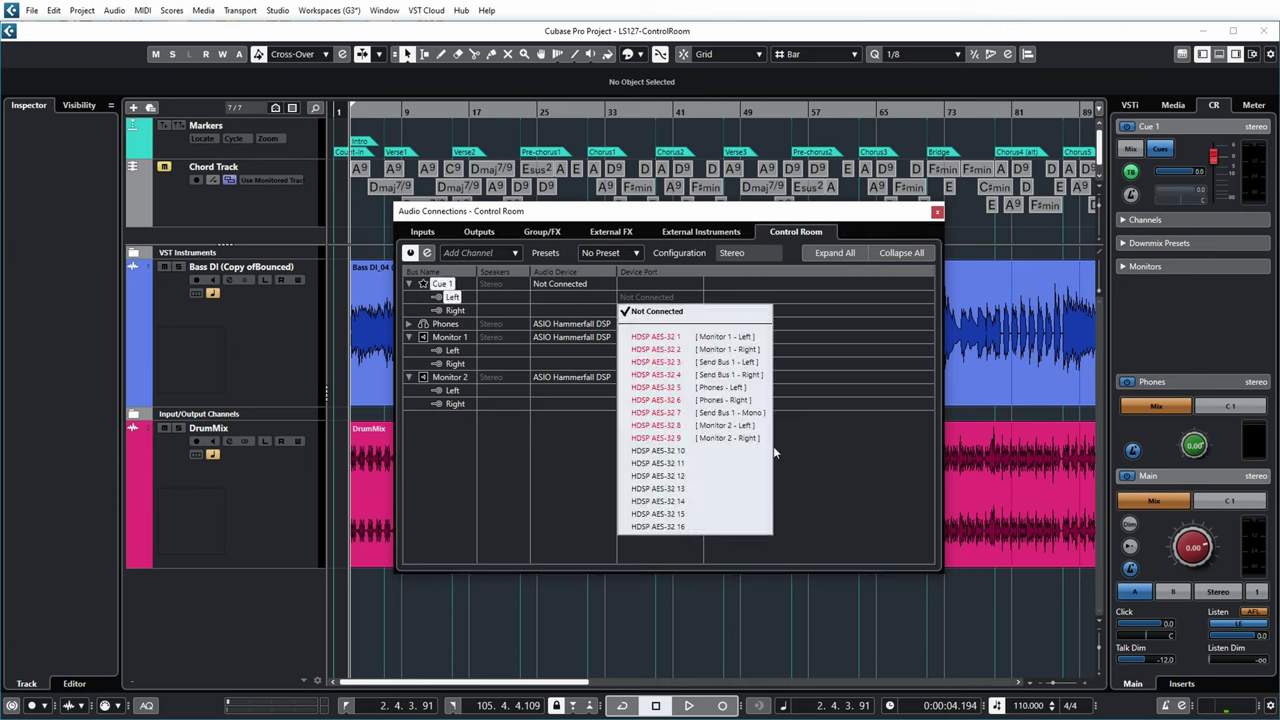
left_click(698, 458)
left_click(663, 311)
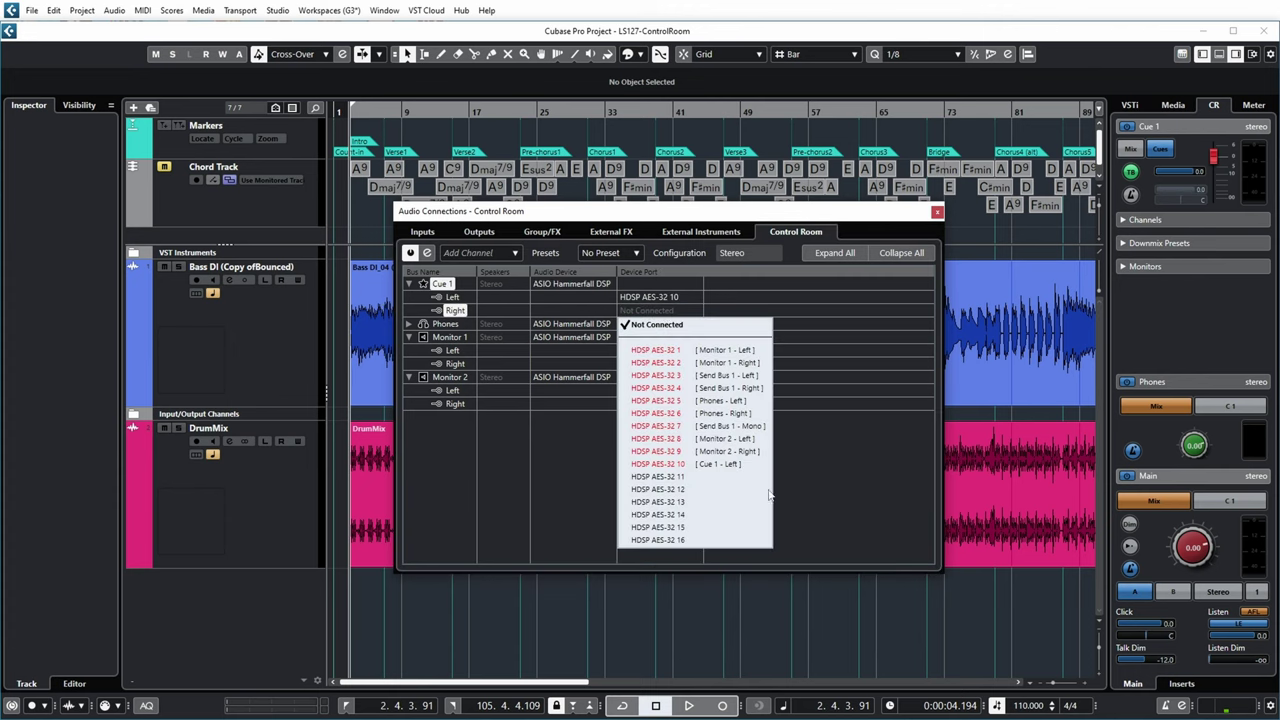
left_click(697, 477)
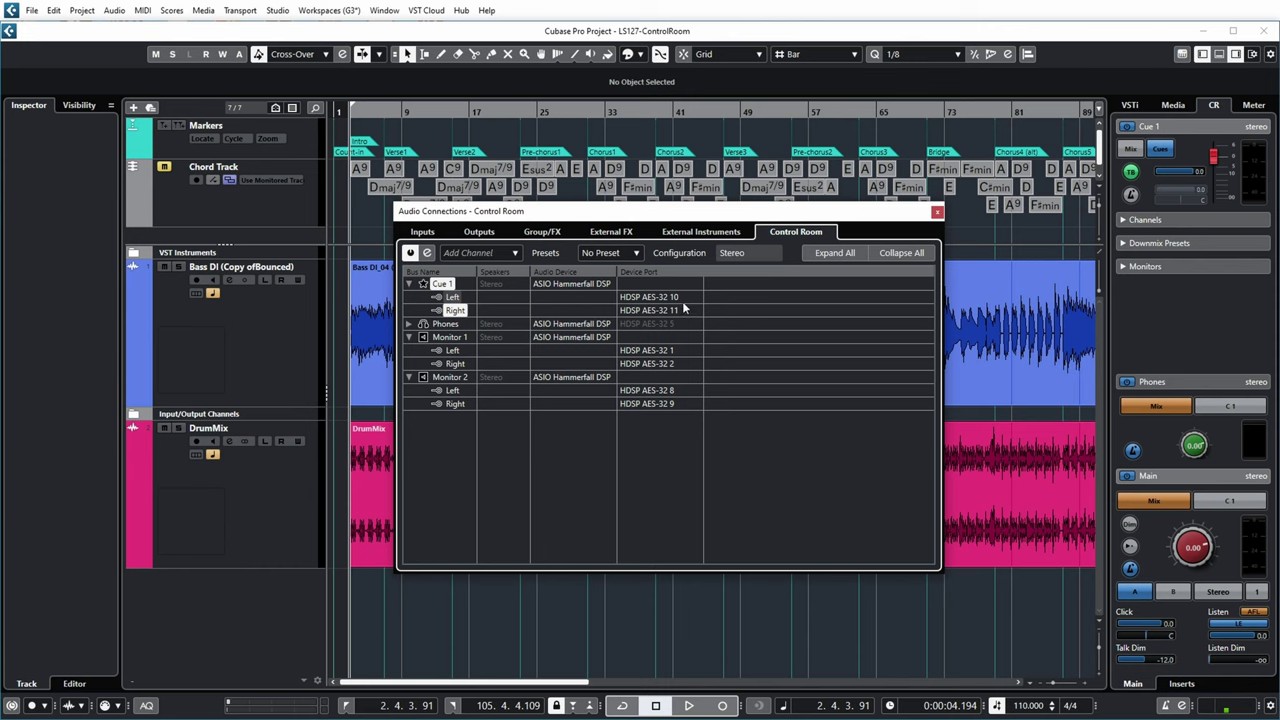
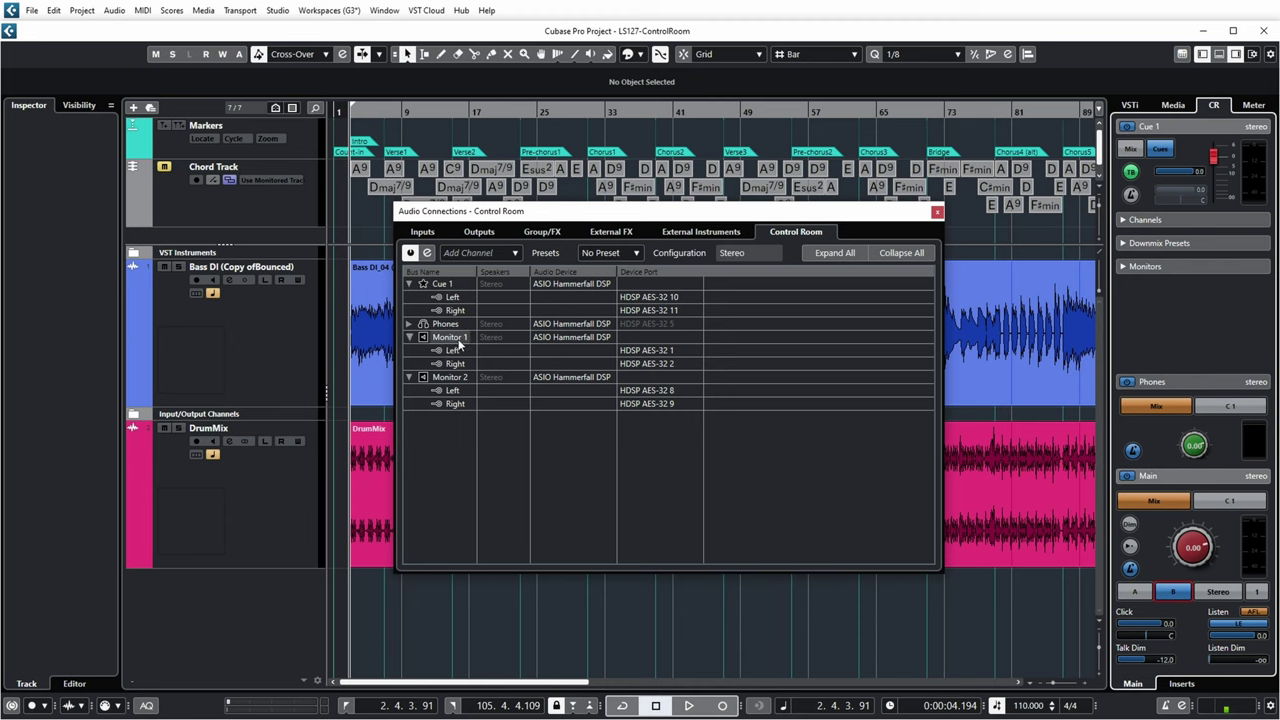
Add a stereo external input channel named CD Player to the Control Room connections
left_click(517, 252)
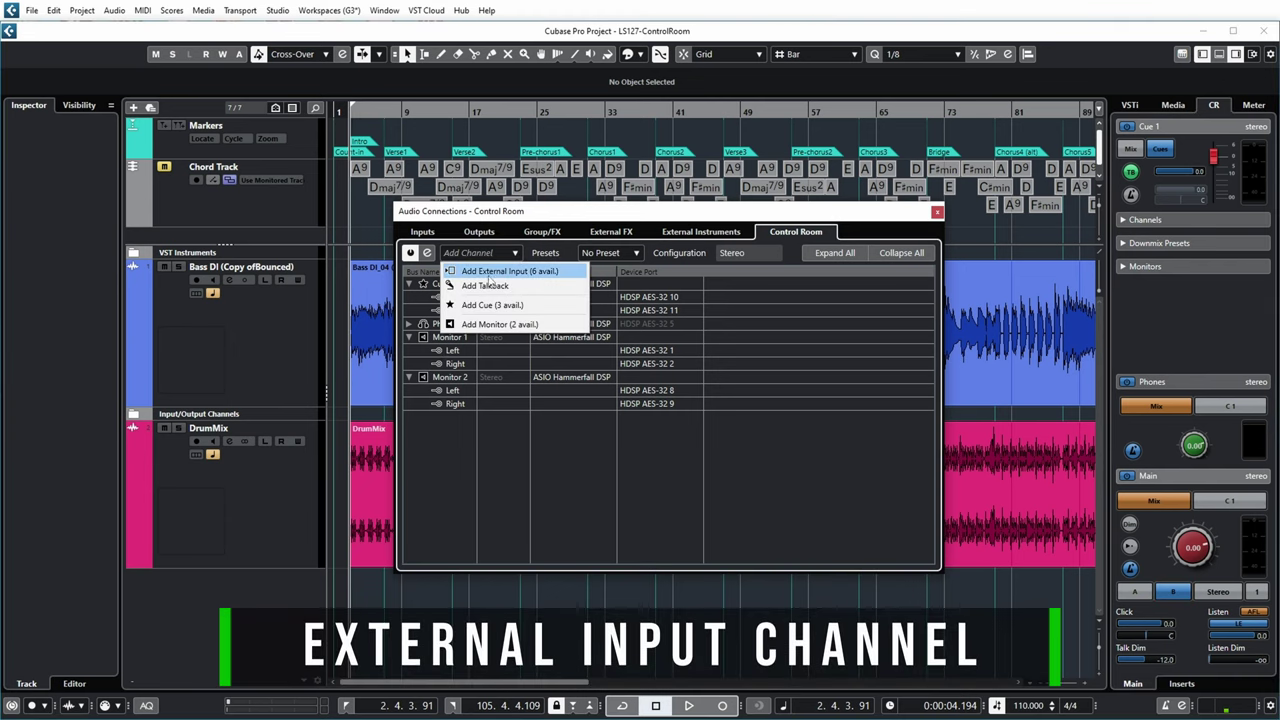
left_click(480, 274)
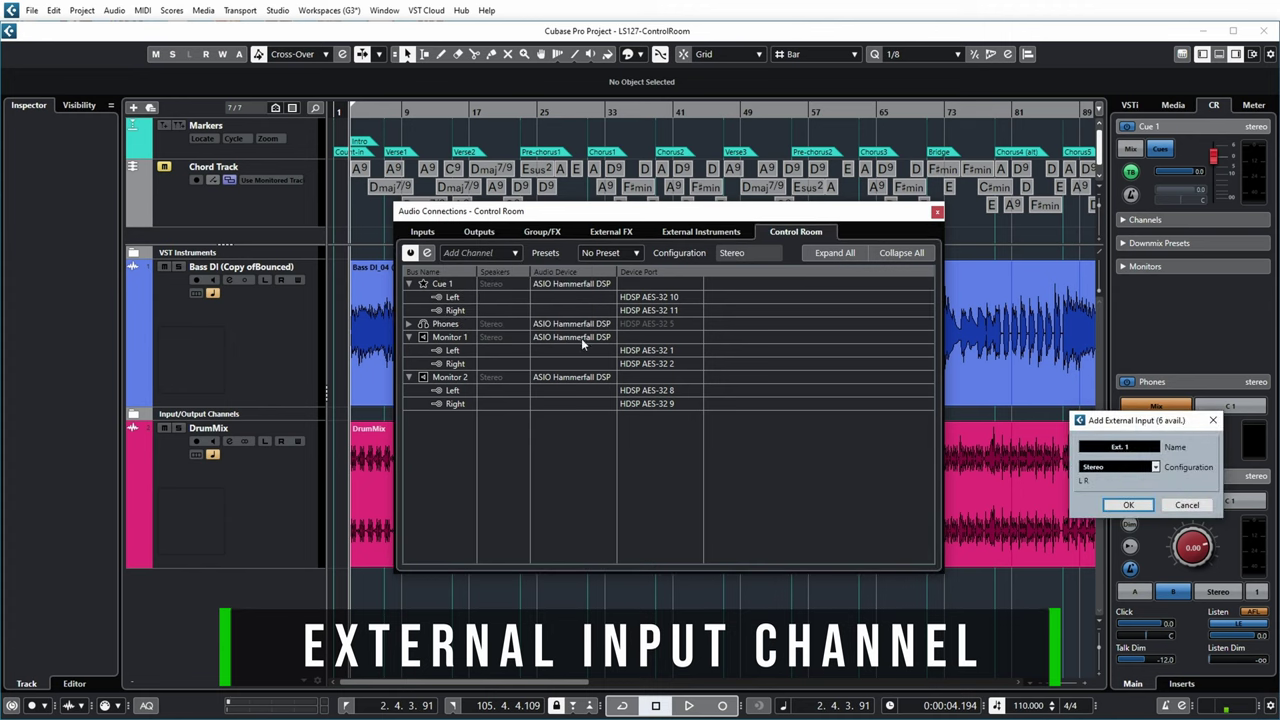
left_click(1078, 448)
type("CD Player")
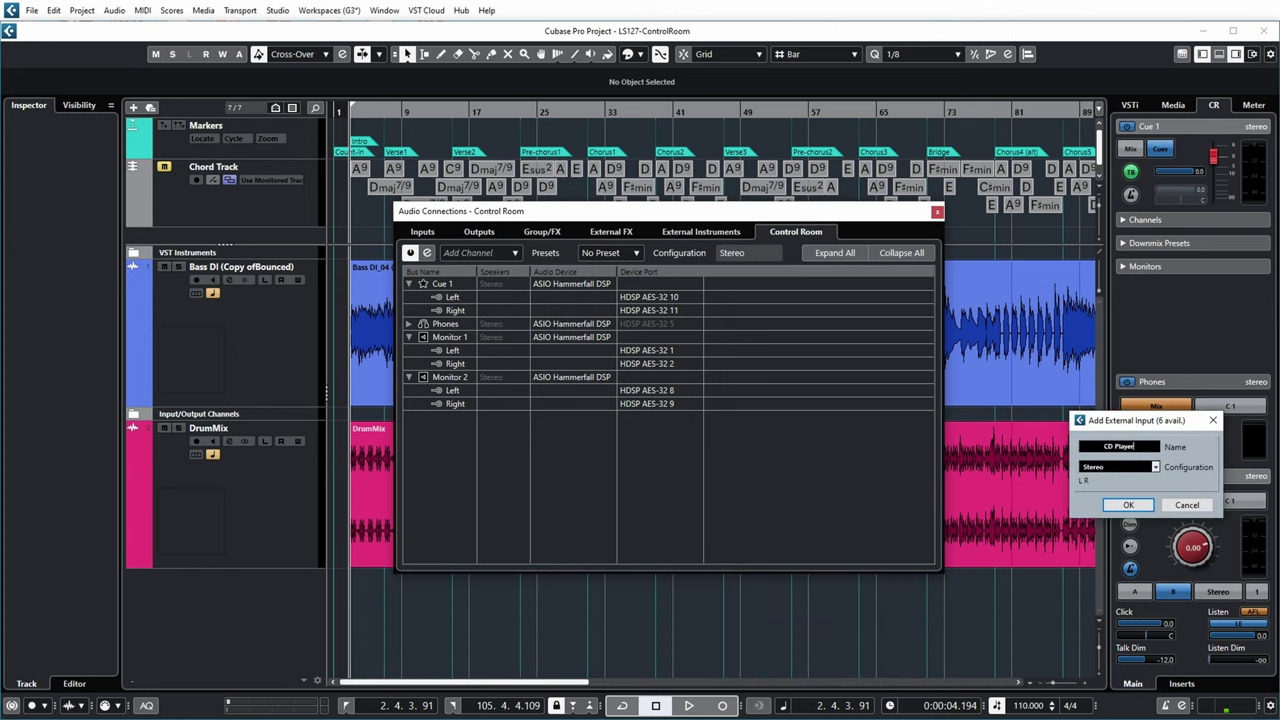
left_click(1128, 504)
Assign the CD Player input's left and right channels to device ports HDSP AES-32 8 and HDSP AES-32 9
left_click(656, 297)
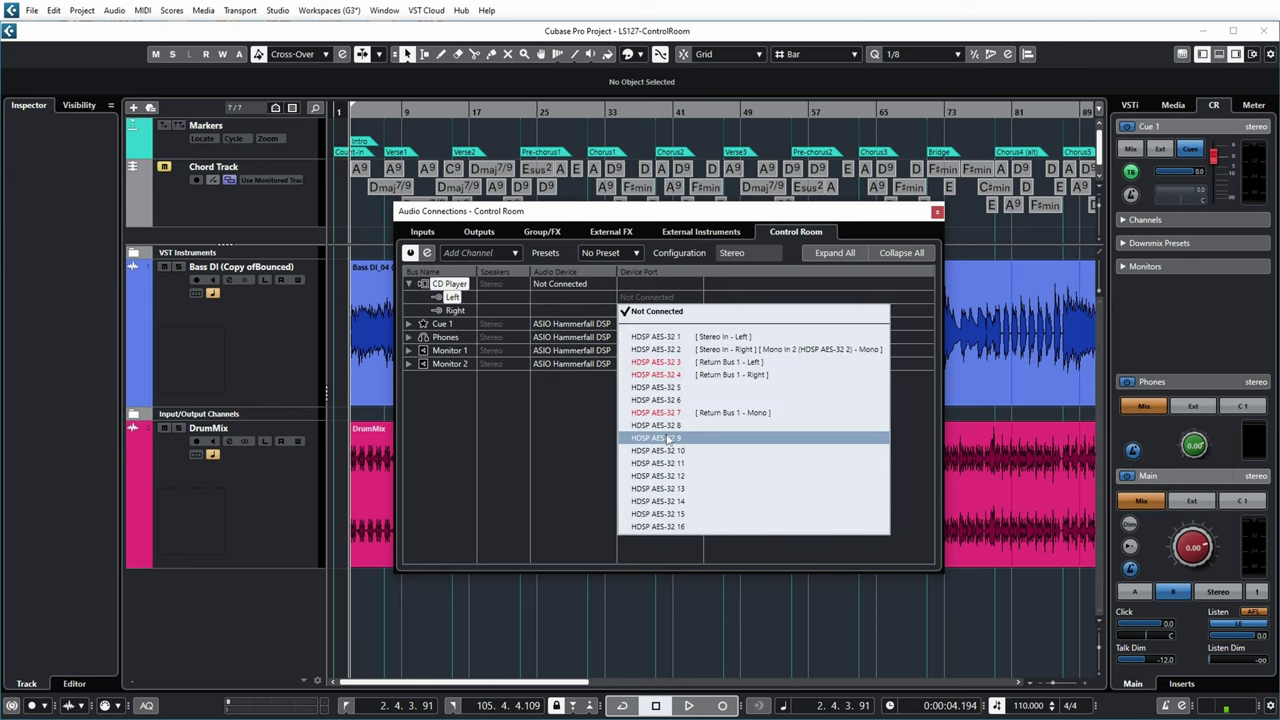
left_click(675, 428)
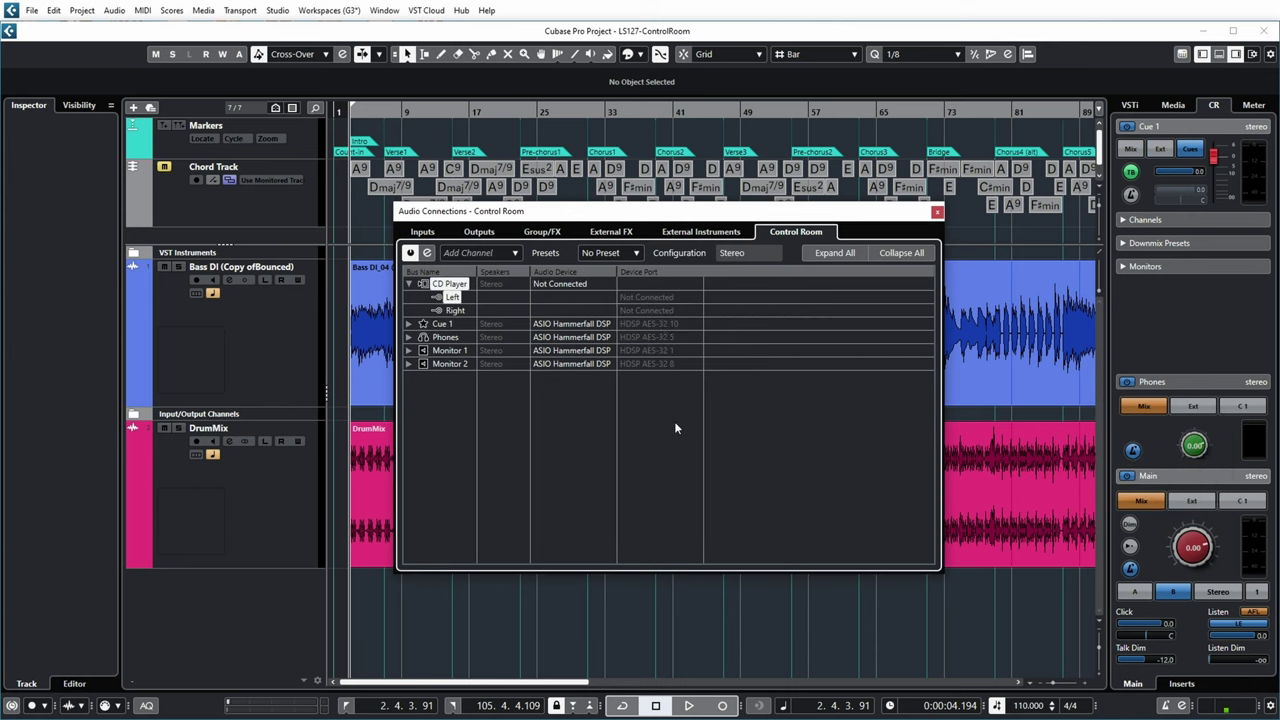
left_click(661, 311)
left_click(662, 451)
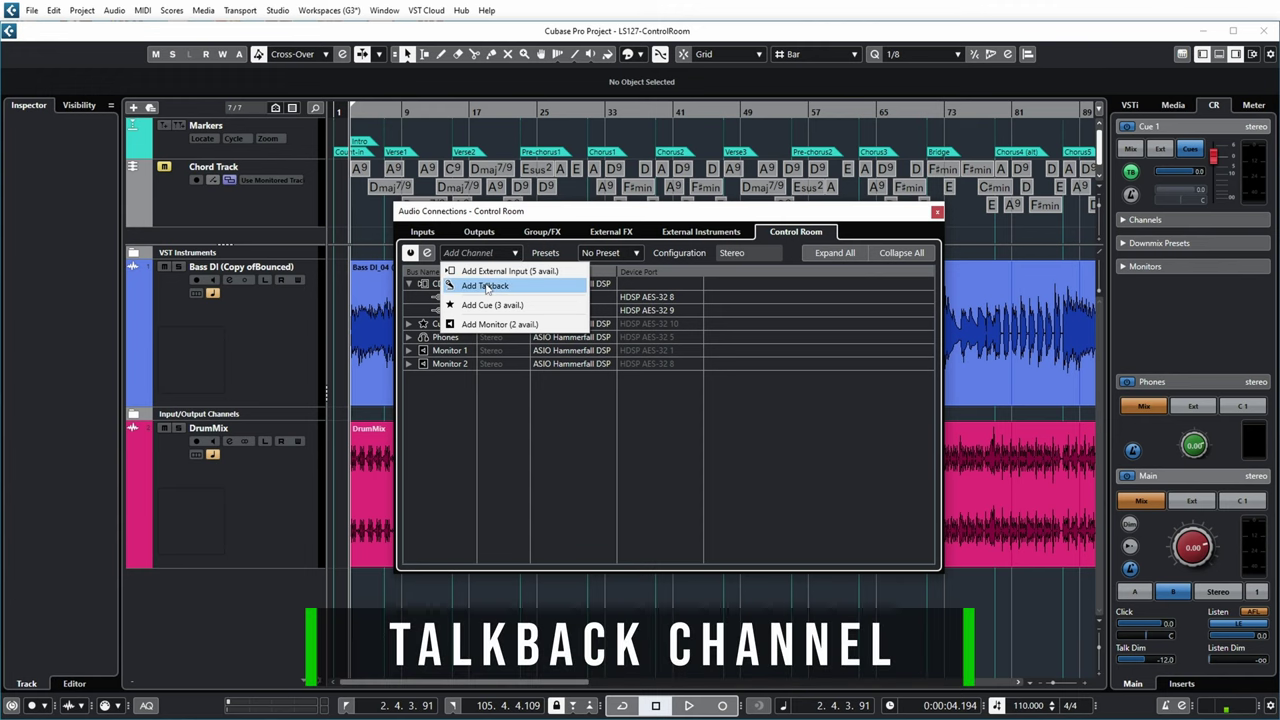
Add a Talkback channel and assign its mono input to device port HDSP AES-32 10
left_click(485, 286)
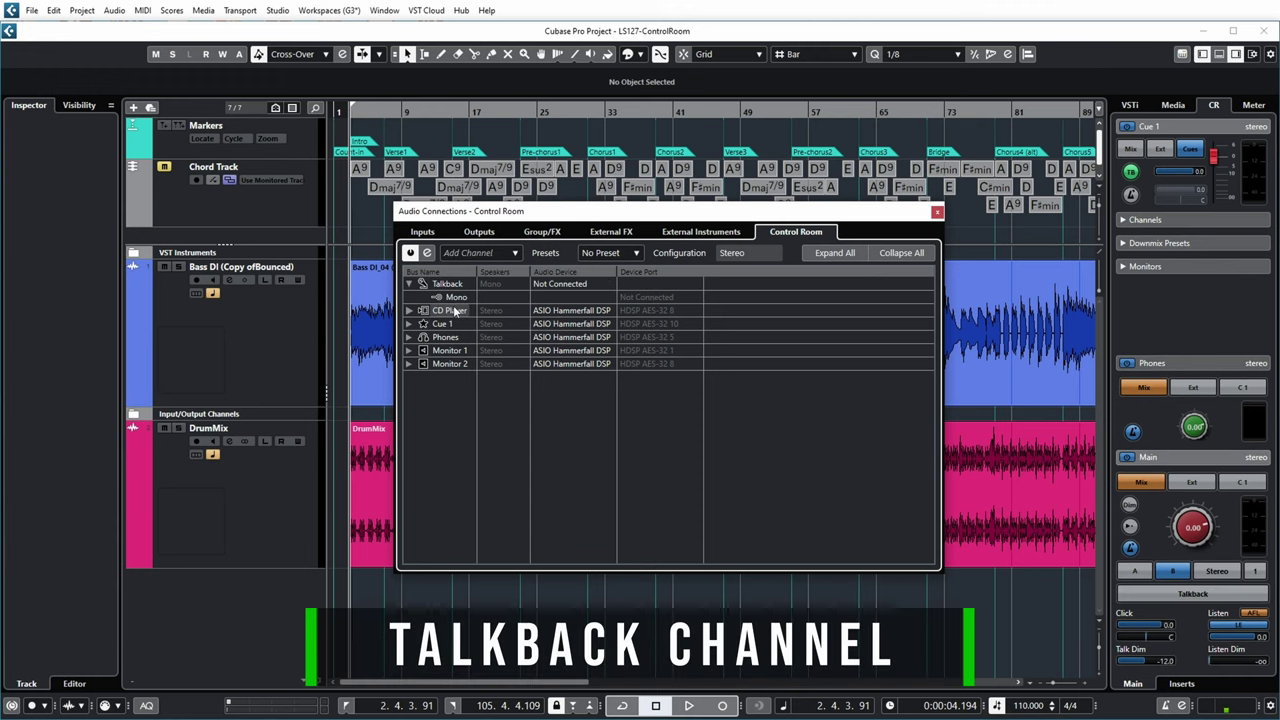
left_click(679, 298)
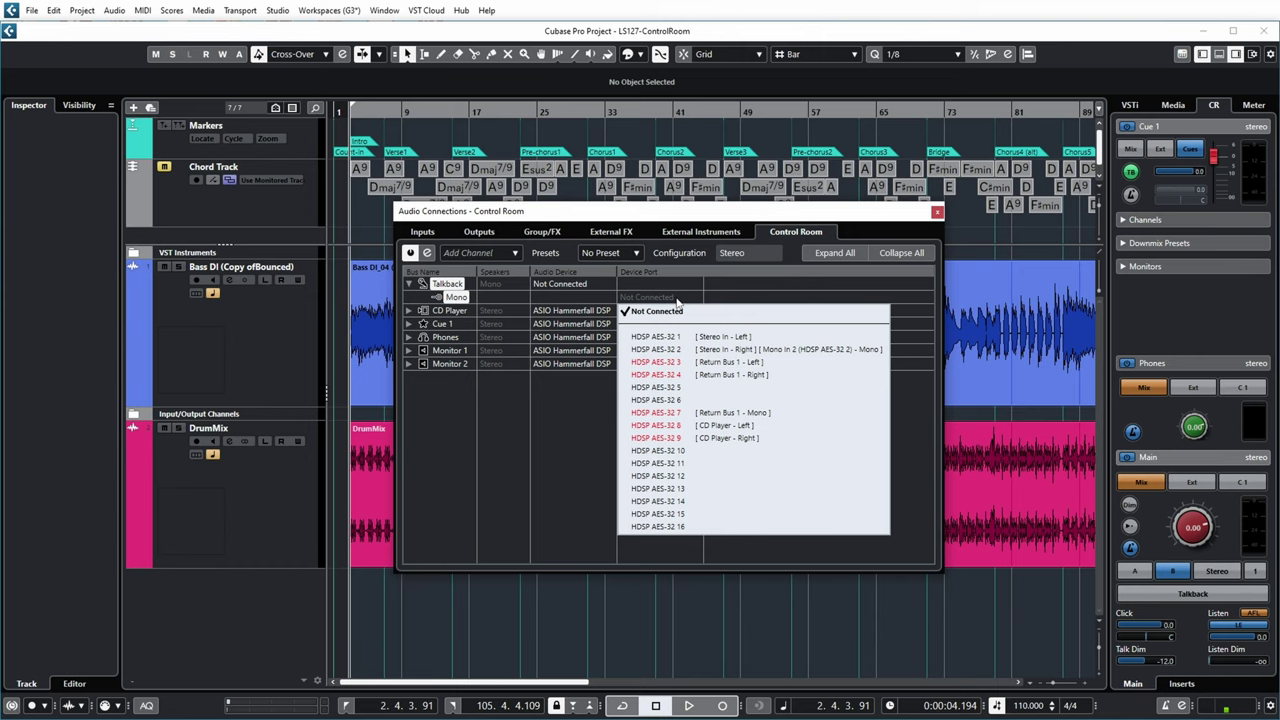
left_click(672, 451)
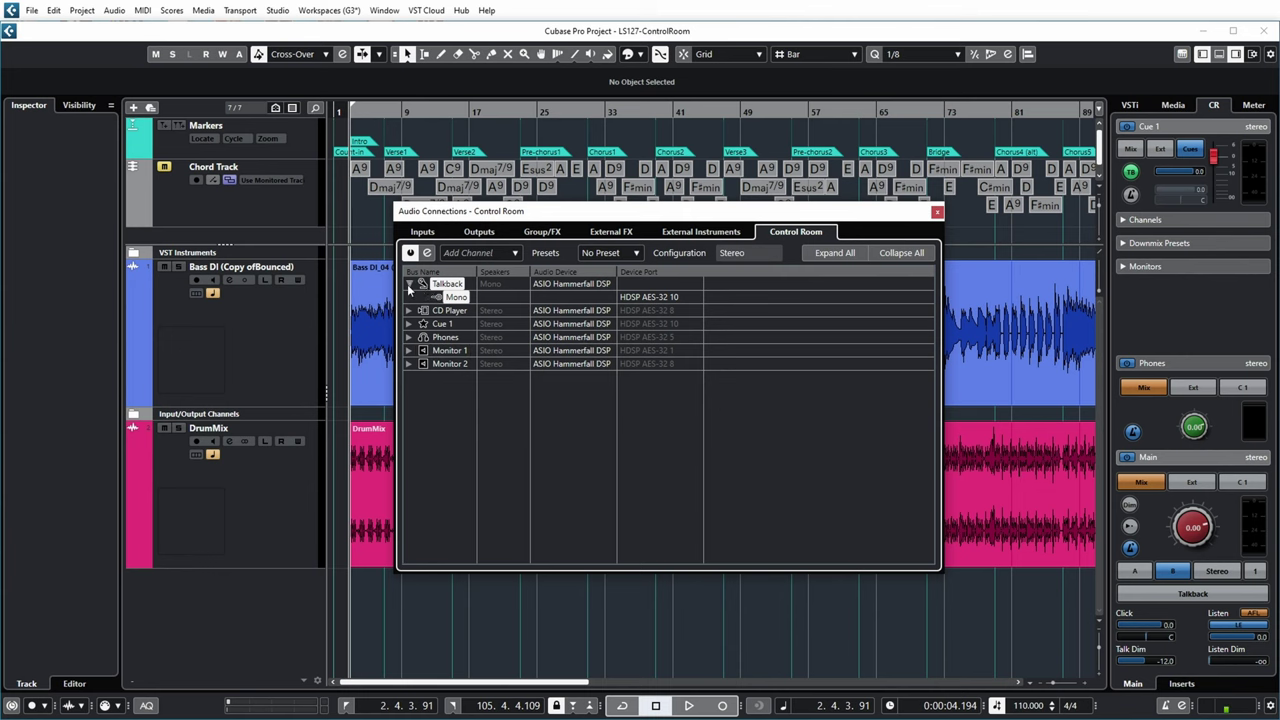
left_click(408, 285)
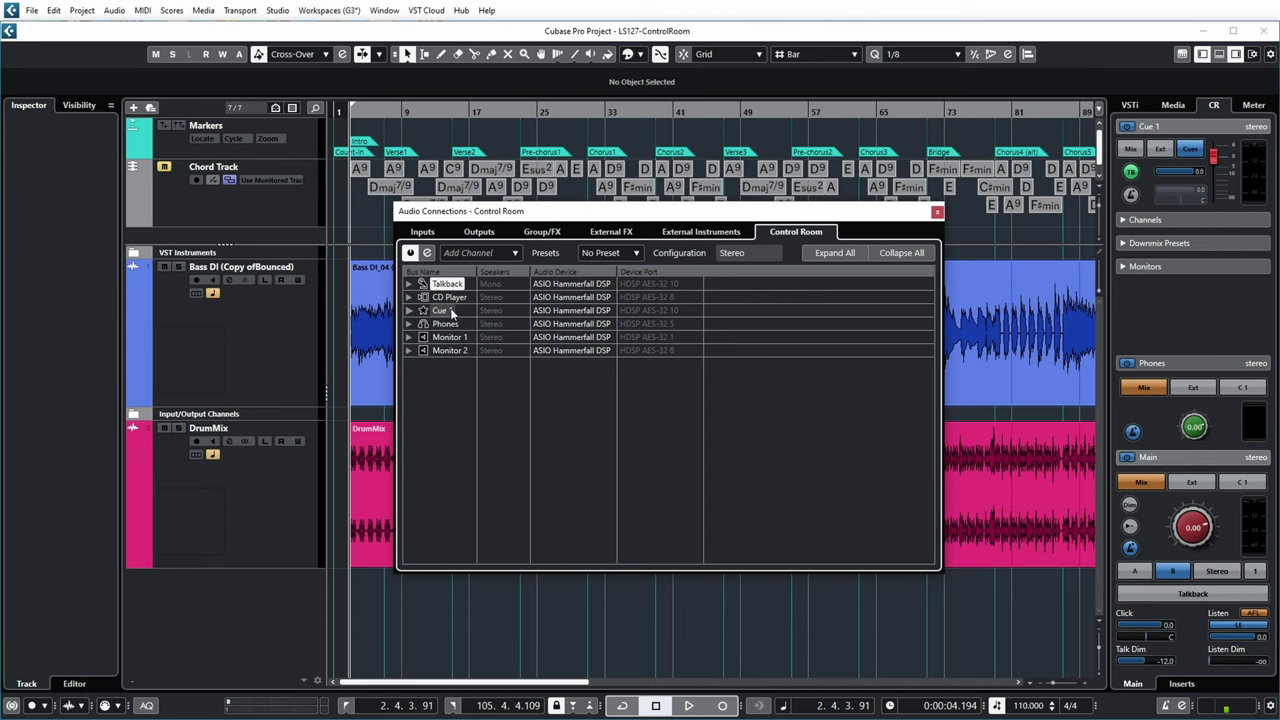
left_click(408, 324)
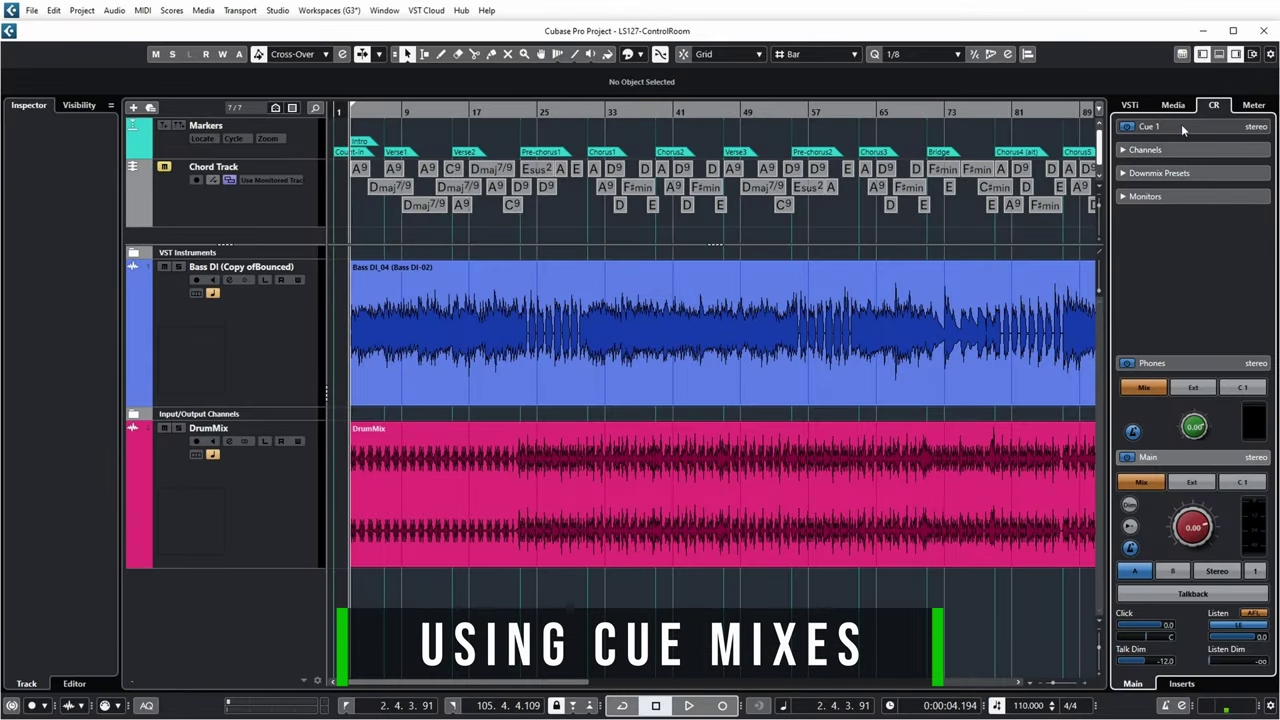
Expand Cue 1 in the Control Room and switch its source to Mix, to the external inputs, and back to Cues
left_click(1181, 124)
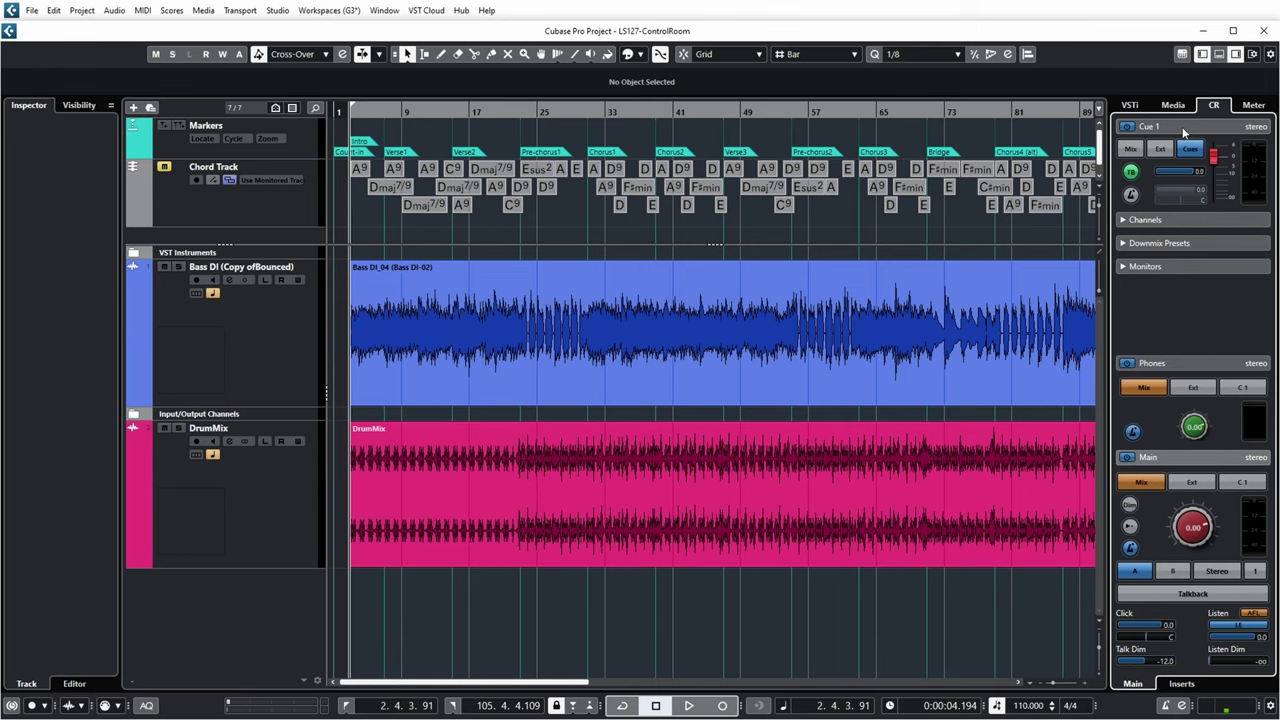
left_click(1131, 149)
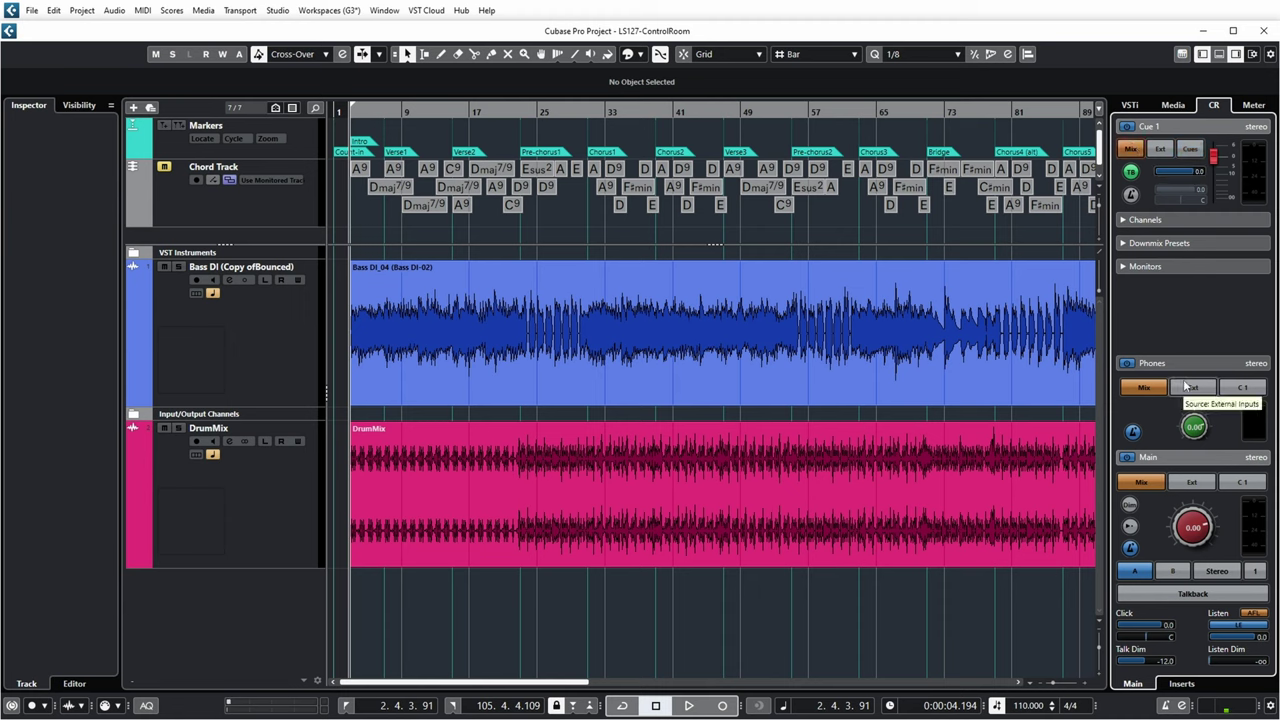
left_click(1160, 149)
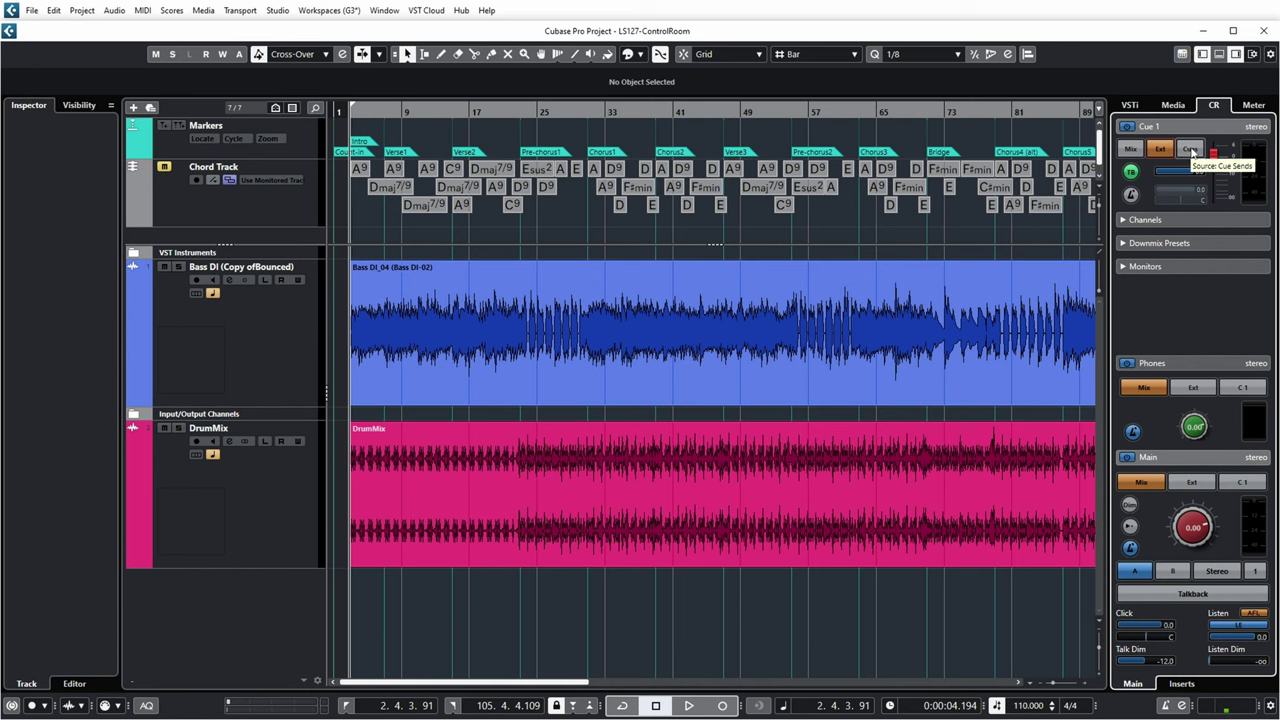
left_click(1190, 150)
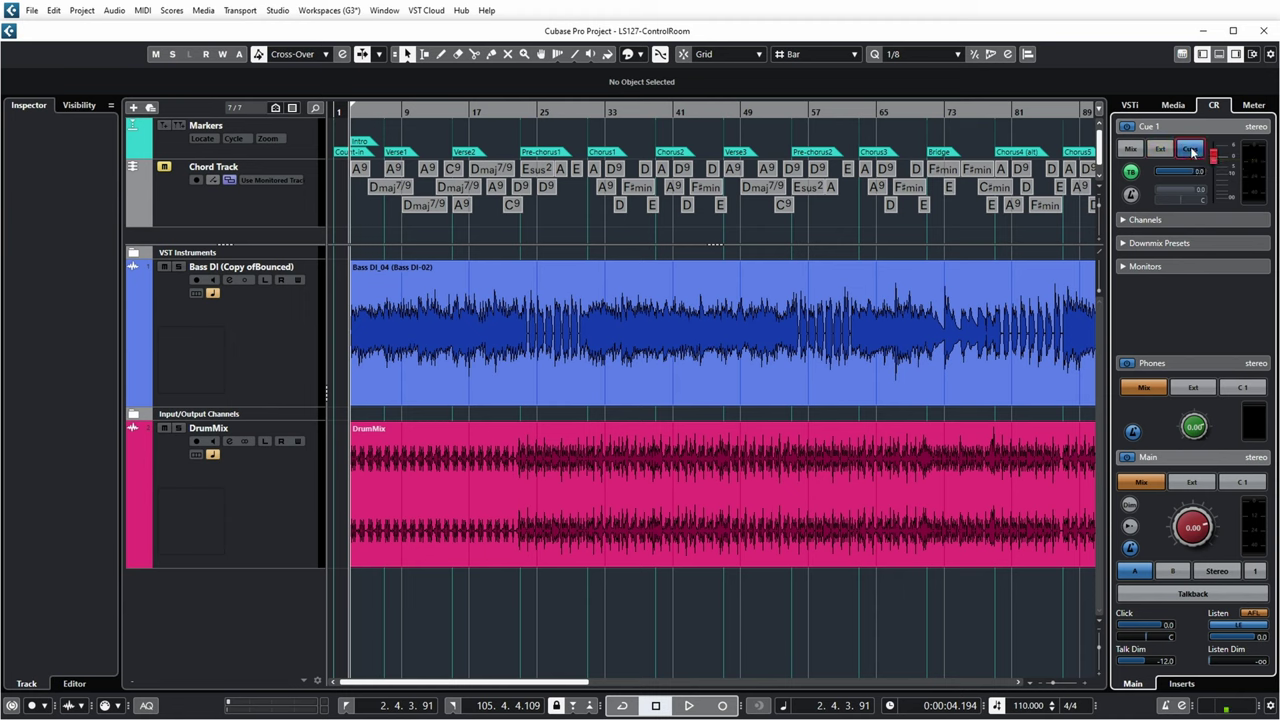
Open the MixConsole and make its window narrower while keeping the Control Room section in it
key("F3")
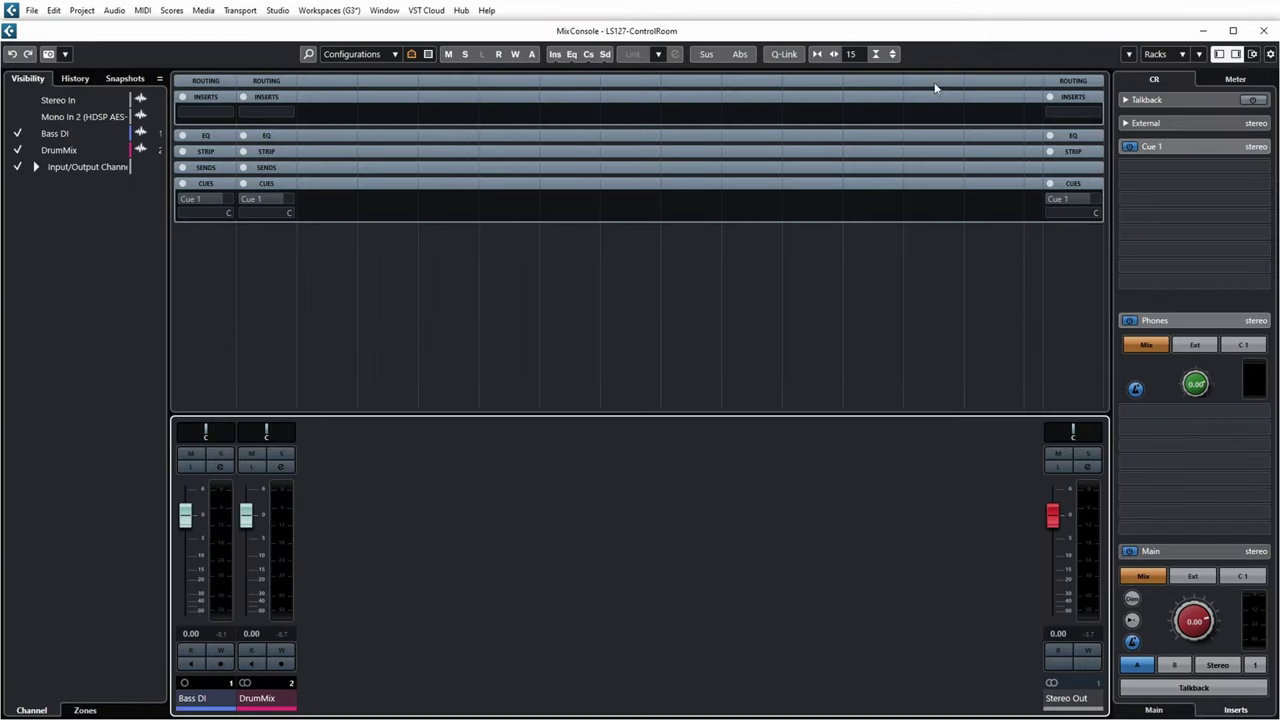
left_click(1183, 55)
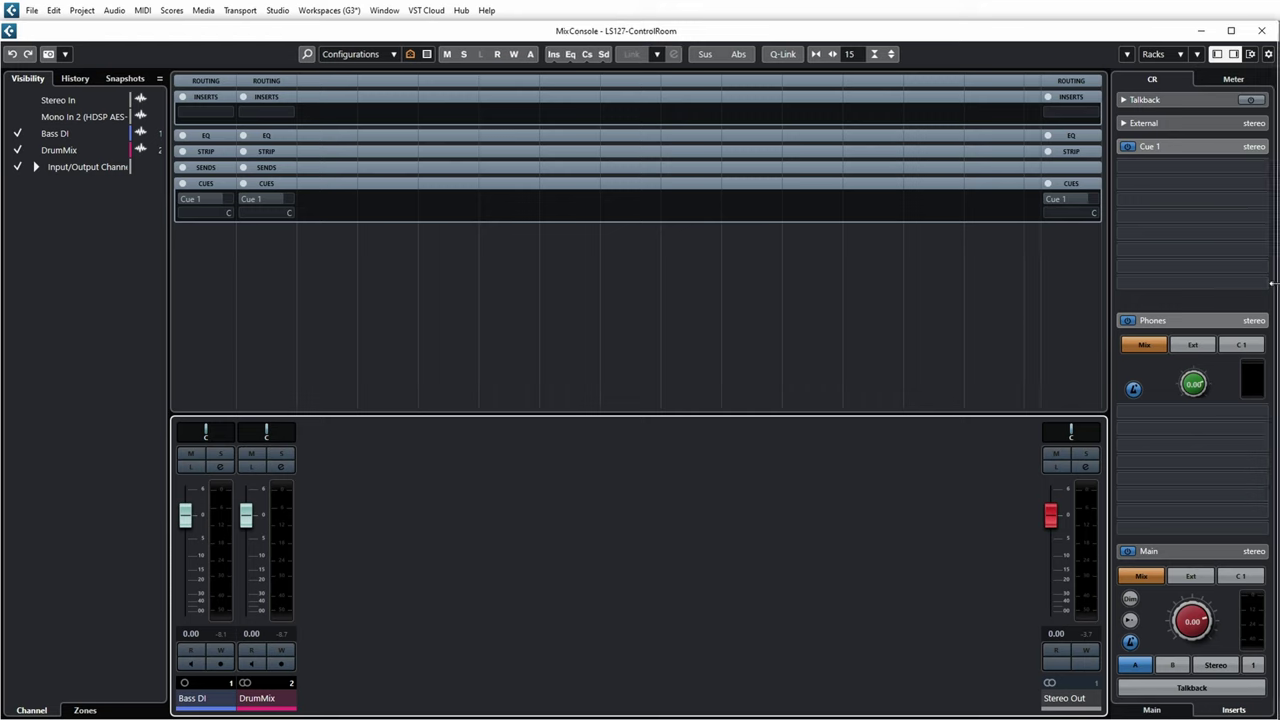
left_click_drag(1278, 285, 1222, 285)
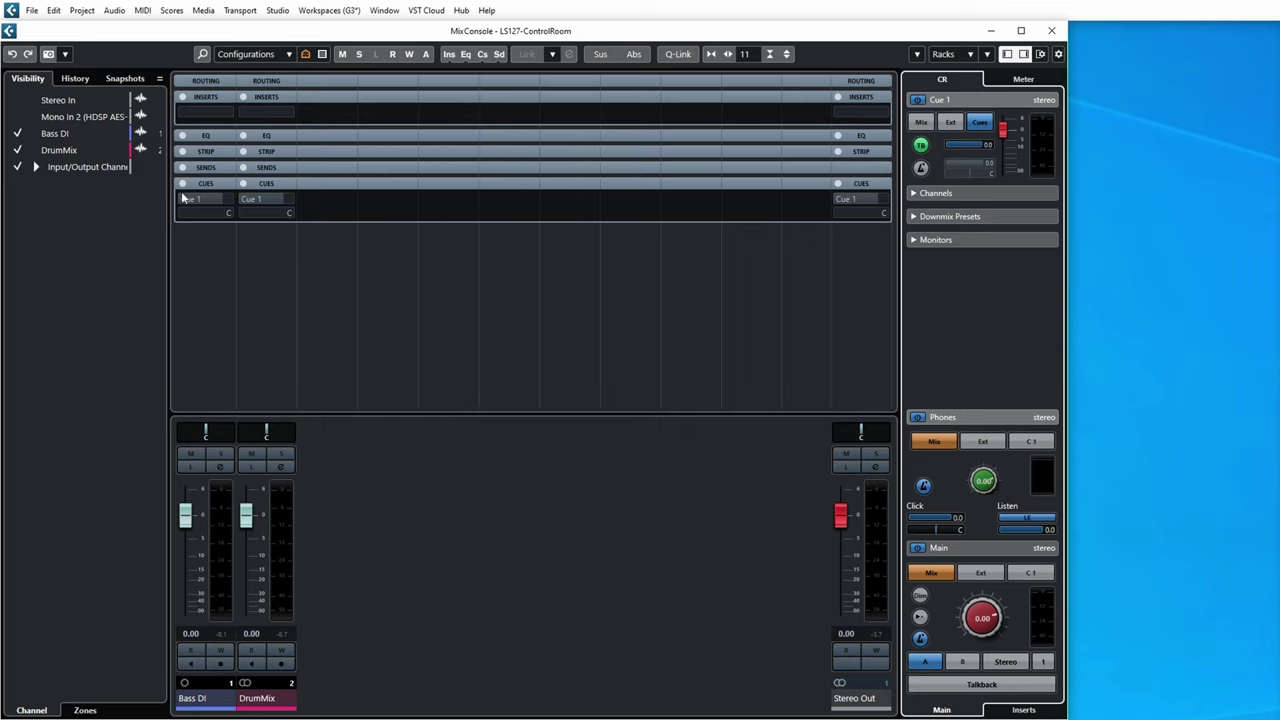
Enable the Cue 1 sends on the Bass DI and DrumMix channels and raise Bass DI's cue send level
left_click(191, 199)
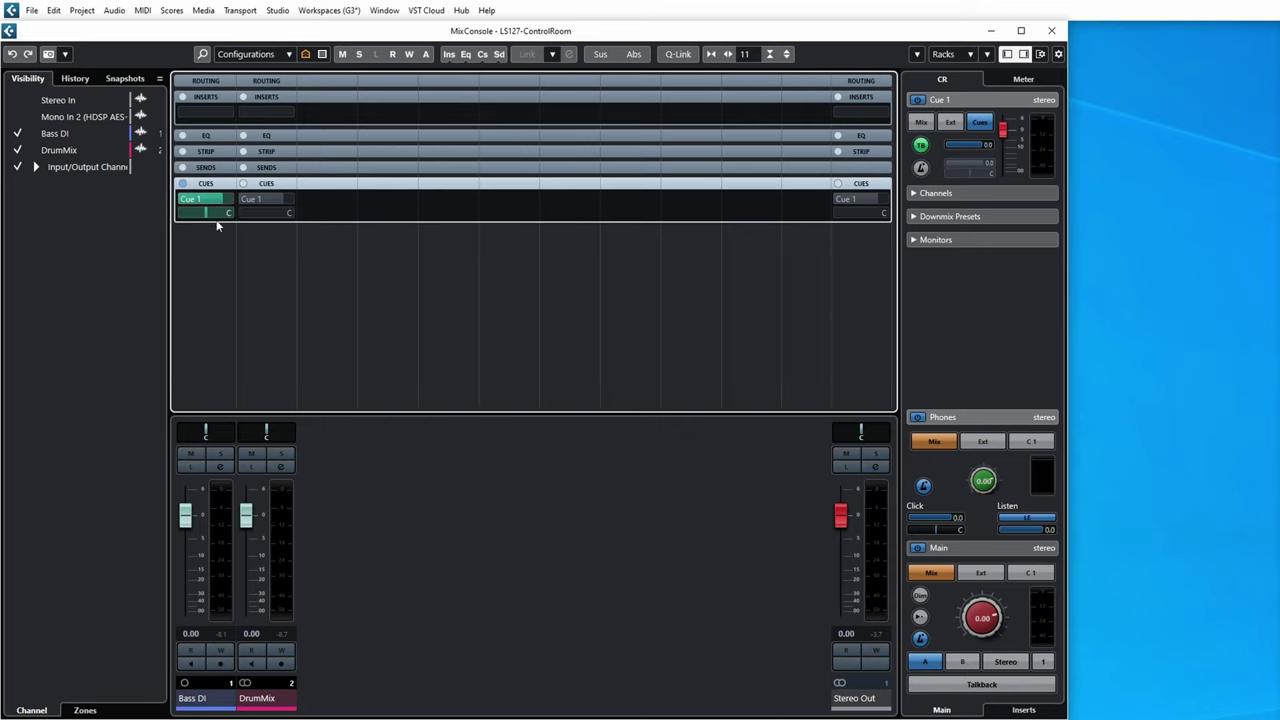
left_click(245, 199)
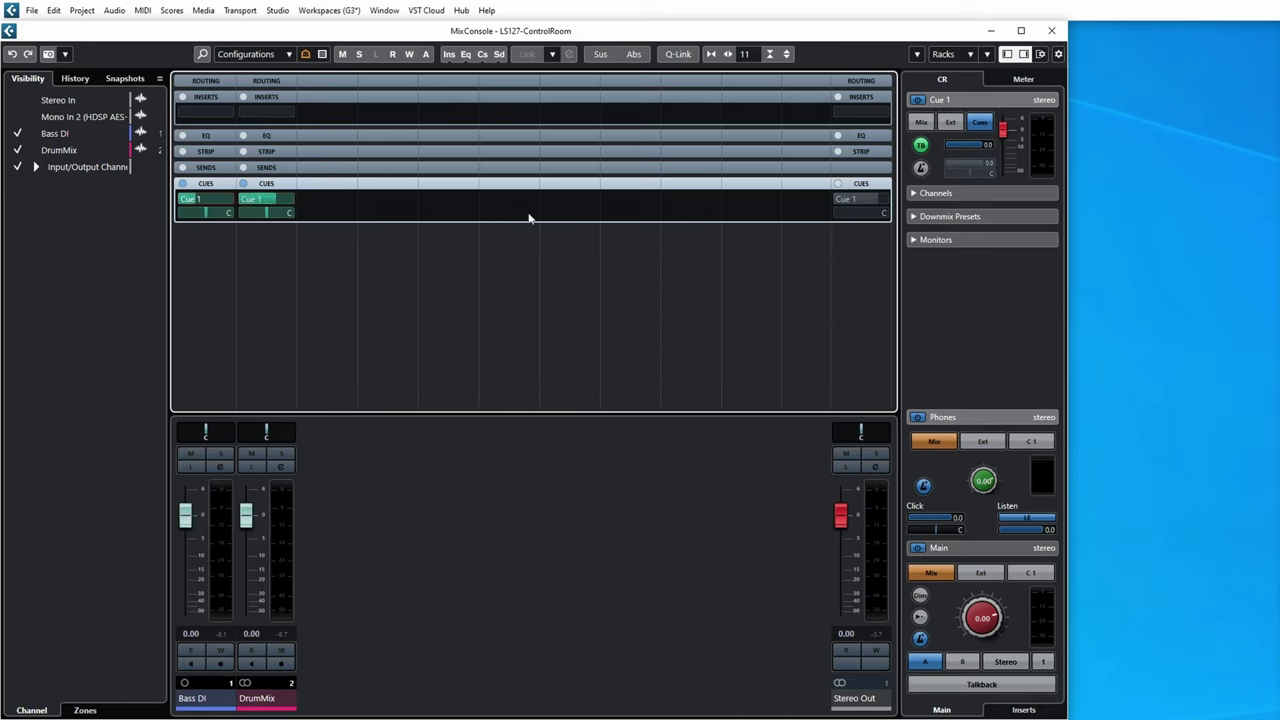
left_click_drag(220, 199, 239, 200)
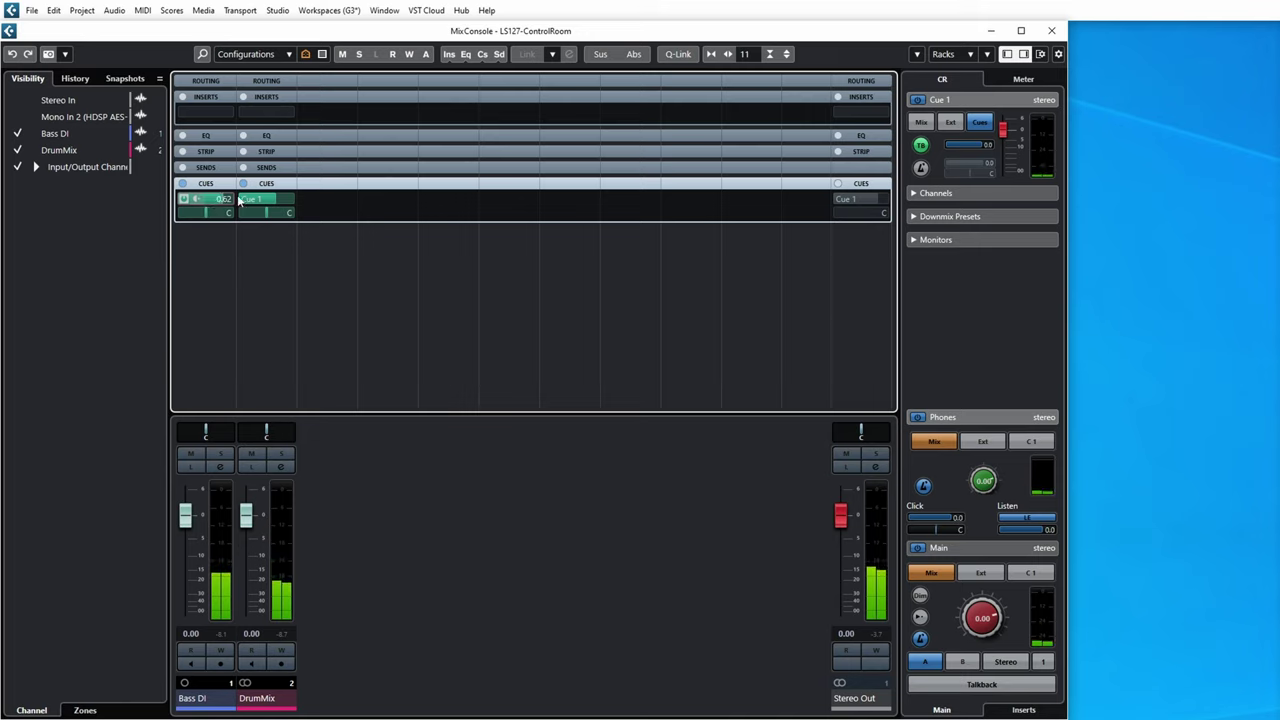
left_click(489, 257)
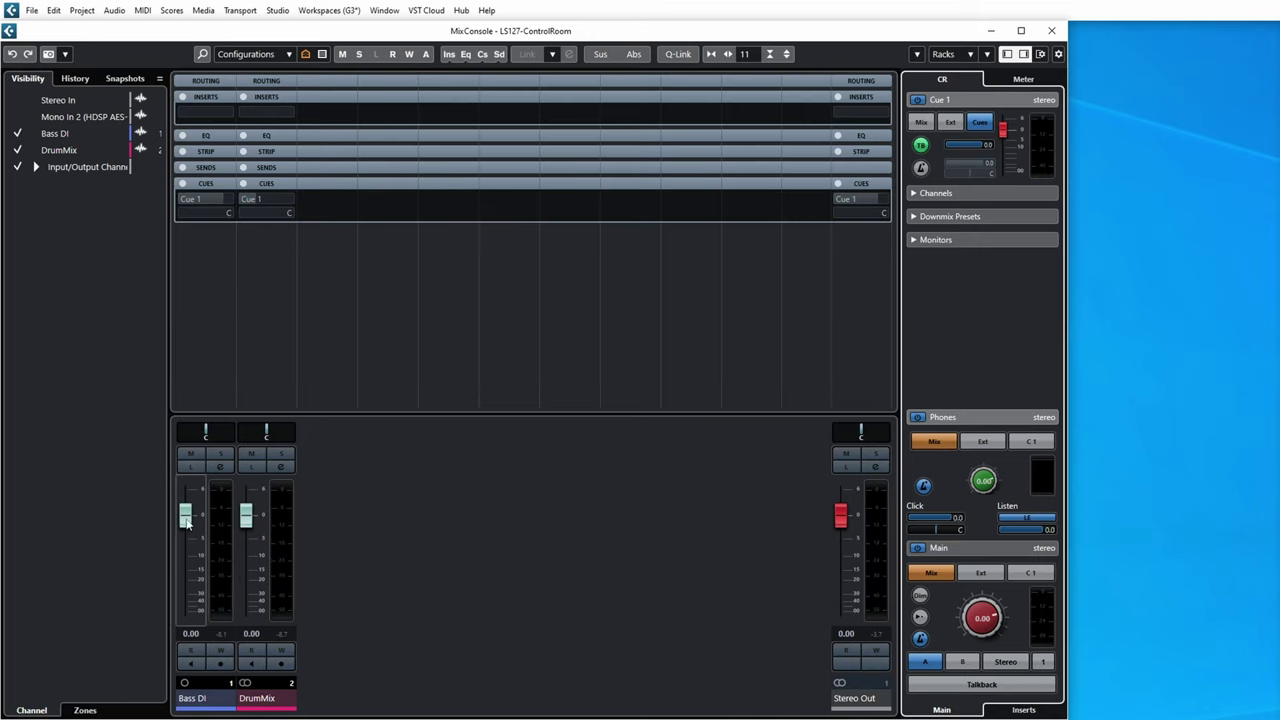
Lower the Bass DI fader to about -9.38 and the DrumMix fader to about -3.32
left_click_drag(186, 522, 186, 553)
left_click(246, 516)
left_click_drag(246, 516, 246, 534)
Select the Bass DI and DrumMix channels and apply their current mix levels to the Cue 1 sends
left_click(217, 690)
left_click(253, 699, "ctrl")
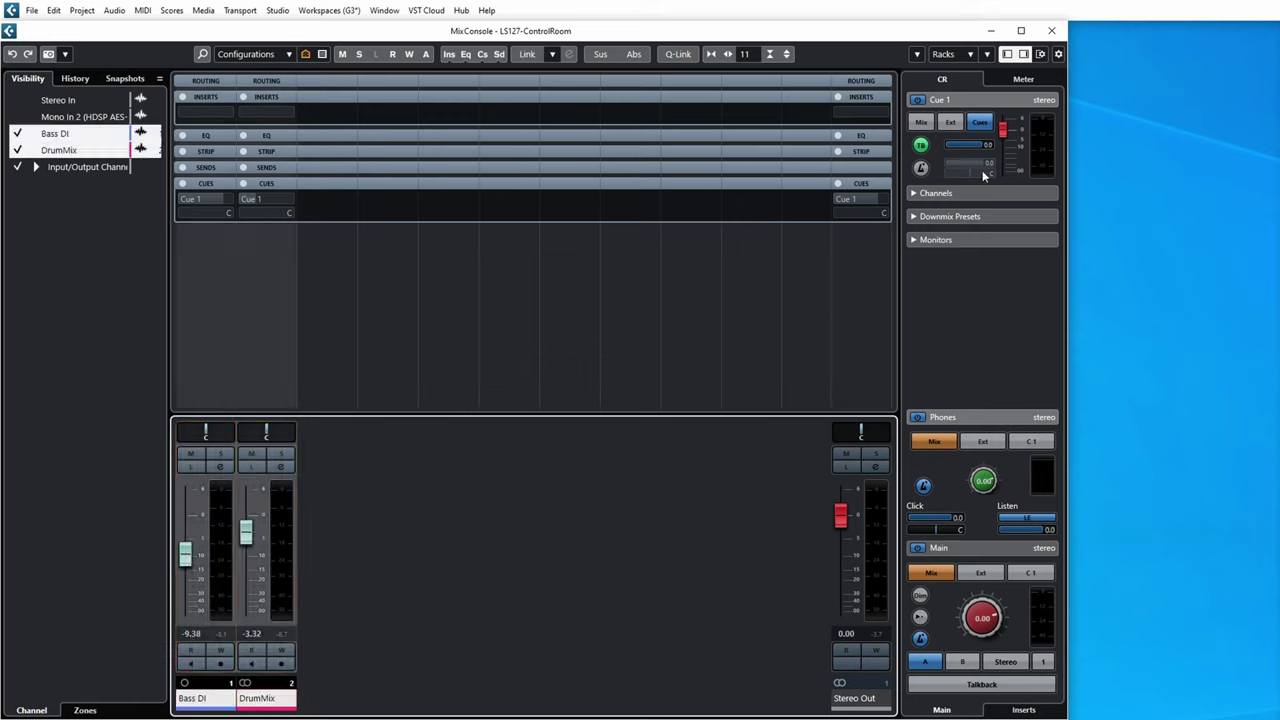
right_click(972, 101)
mouse_move(985, 126)
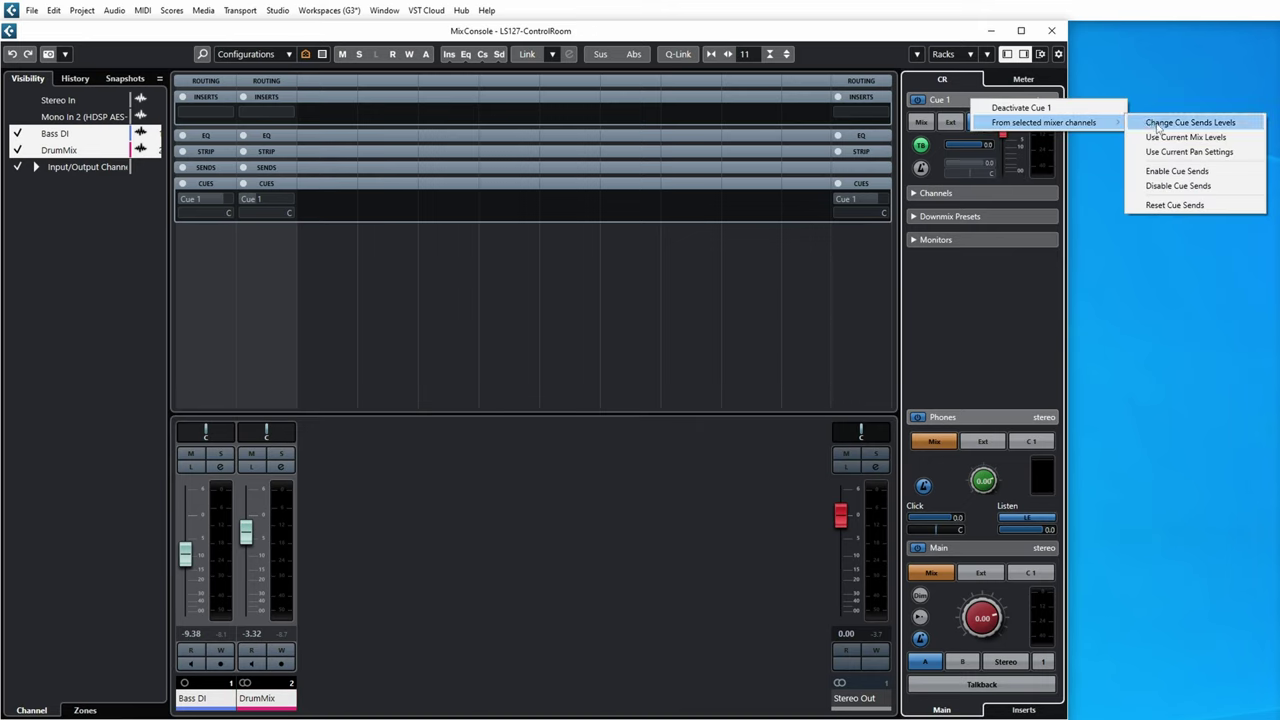
left_click(1163, 137)
Enable the Cue 1 sends from the selected mixer channels and lower the DrumMix fader to about -4.33
right_click(976, 102)
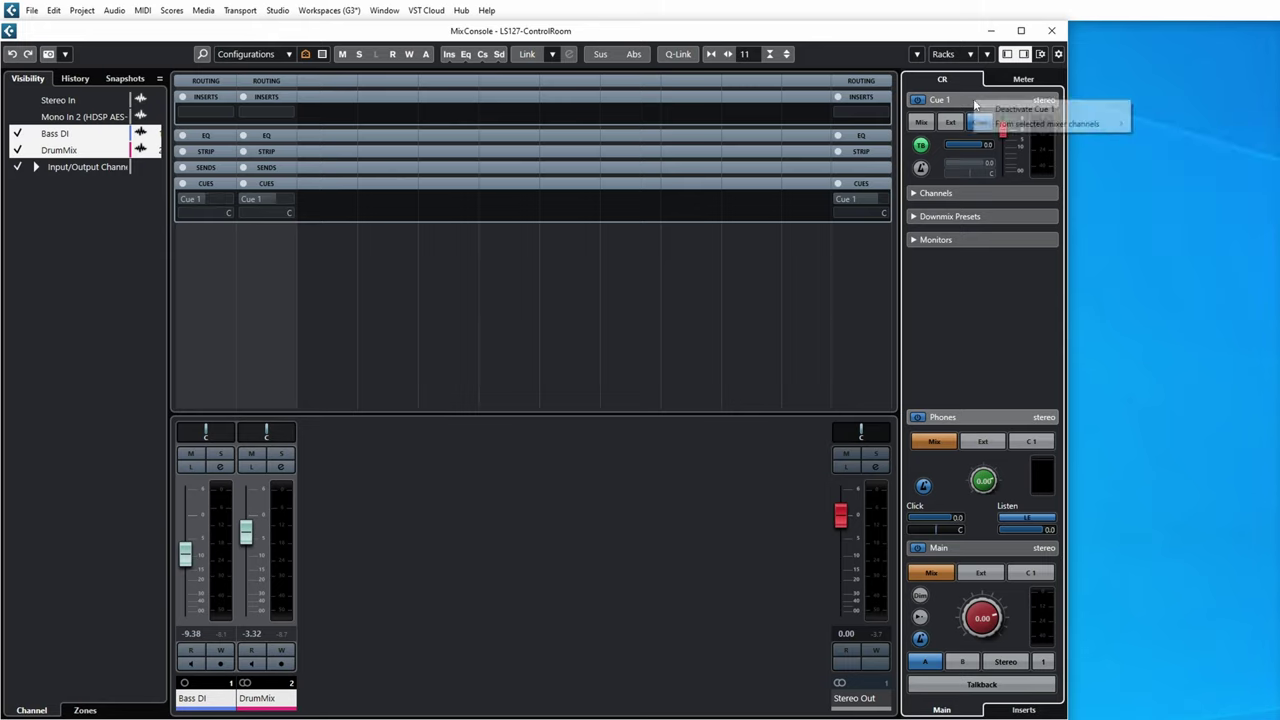
mouse_move(1108, 127)
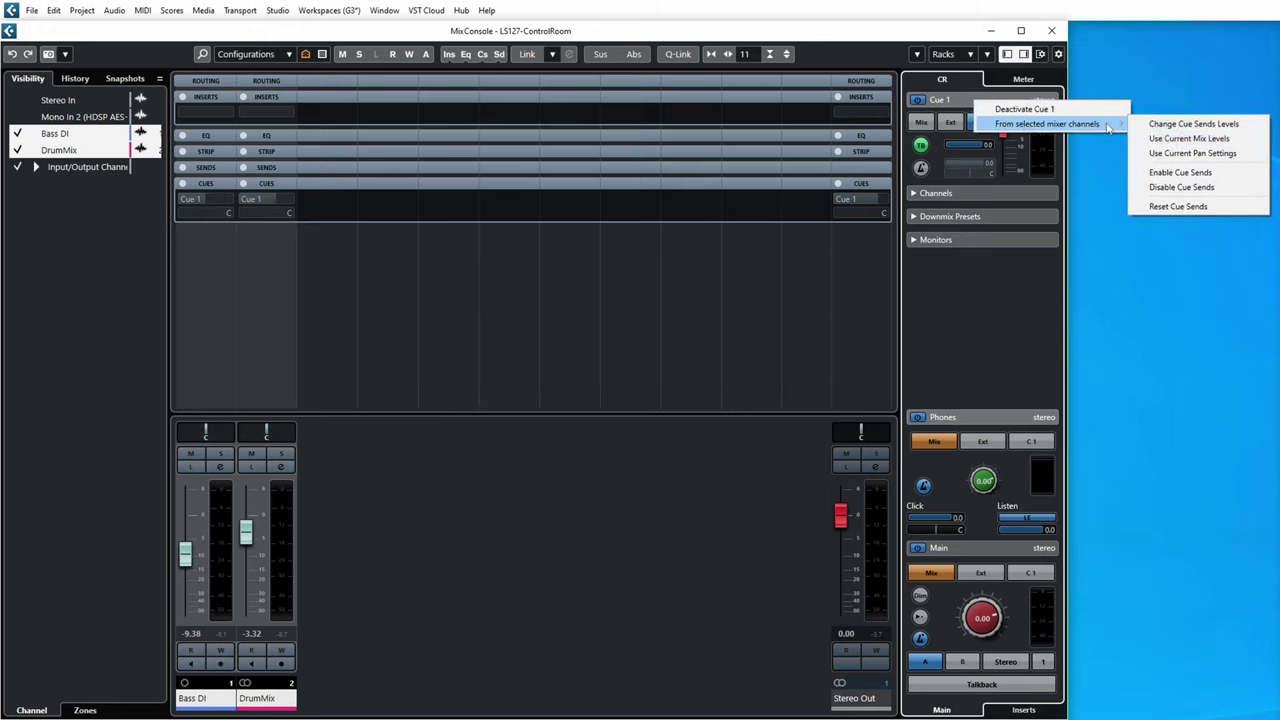
left_click(1180, 173)
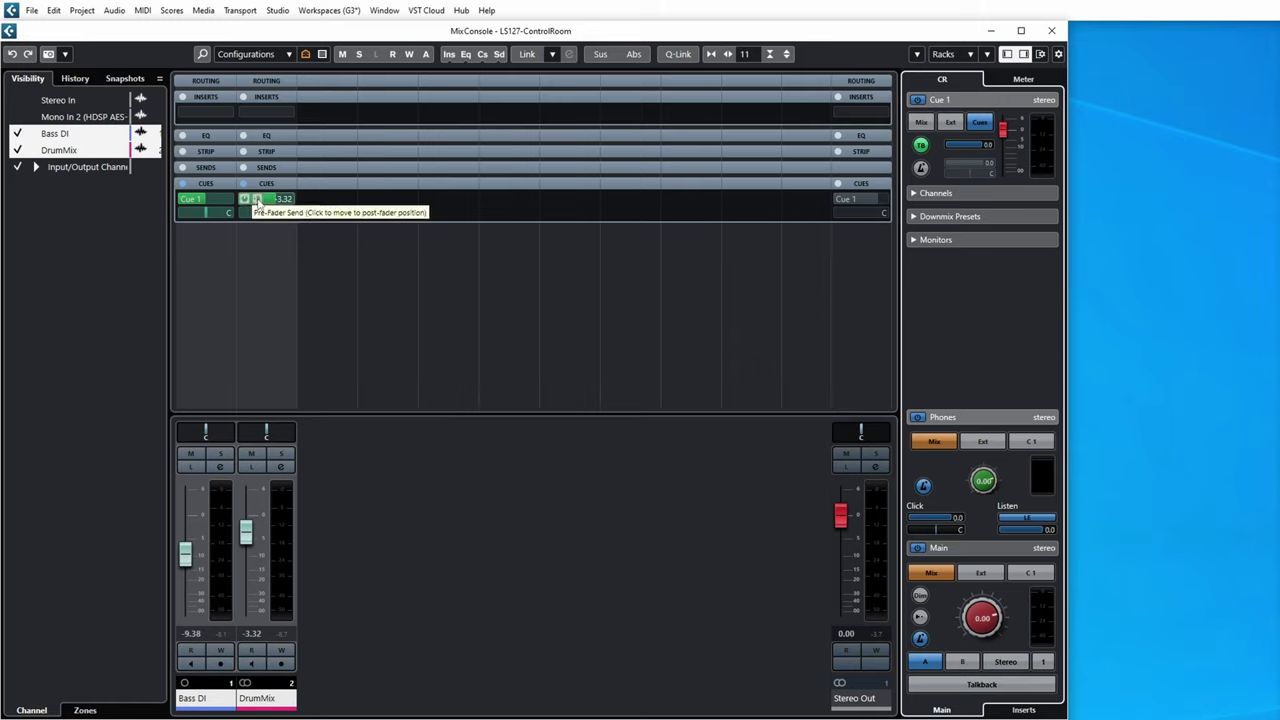
mouse_move(246, 532)
left_mouse_down()
mouse_move(250, 567)
mouse_move(248, 513)
mouse_move(248, 549)
left_mouse_up()
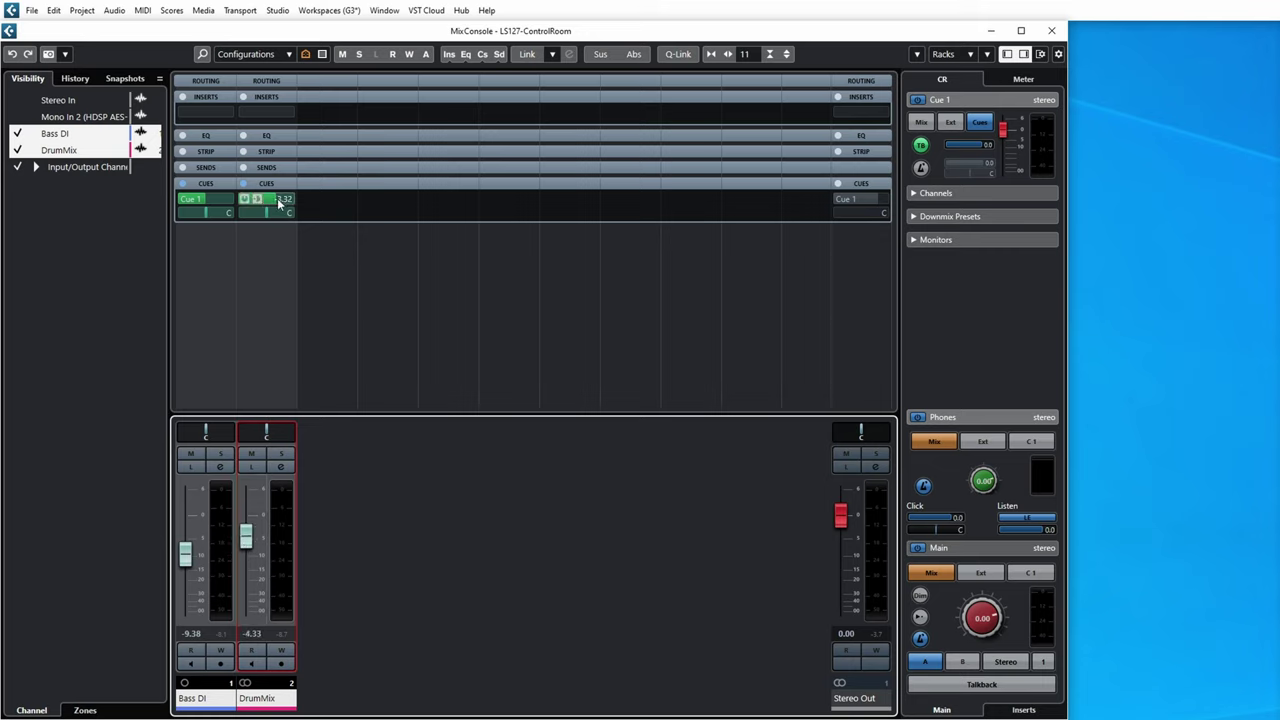
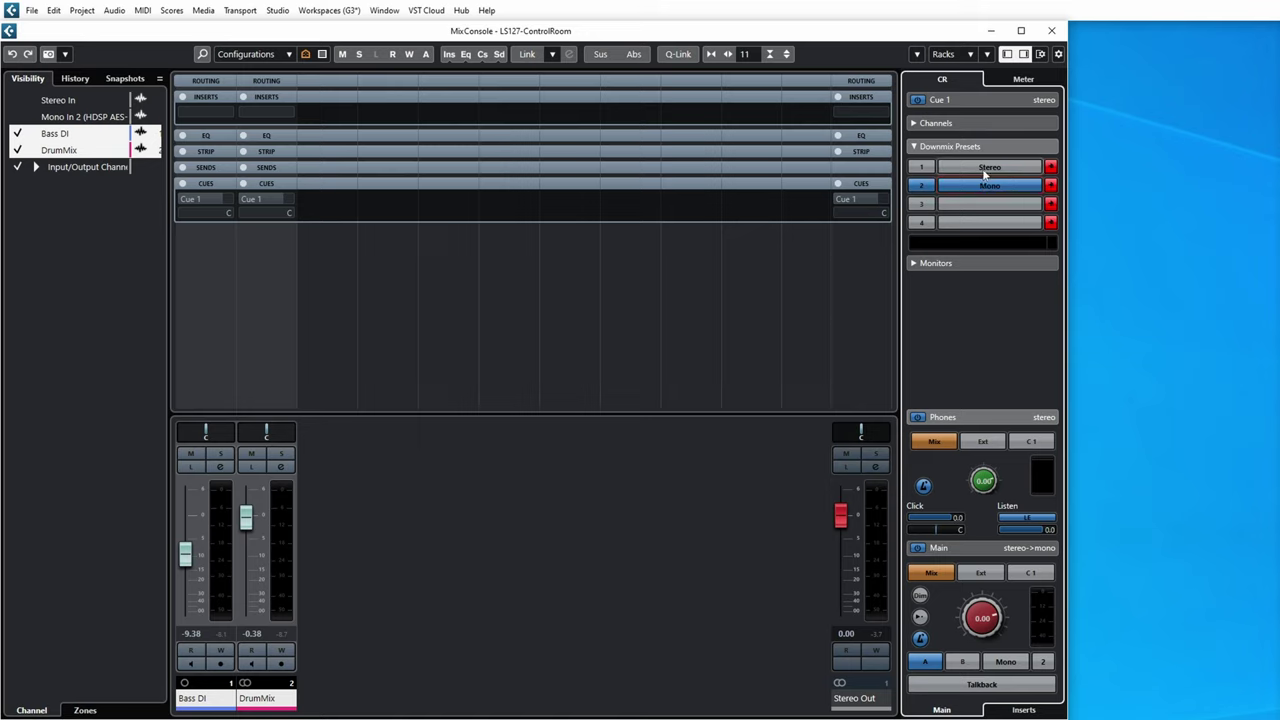
Select the empty third downmix preset, examine its MixConvert channel and gain settings, and close the plug-in window
double_click(989, 203)
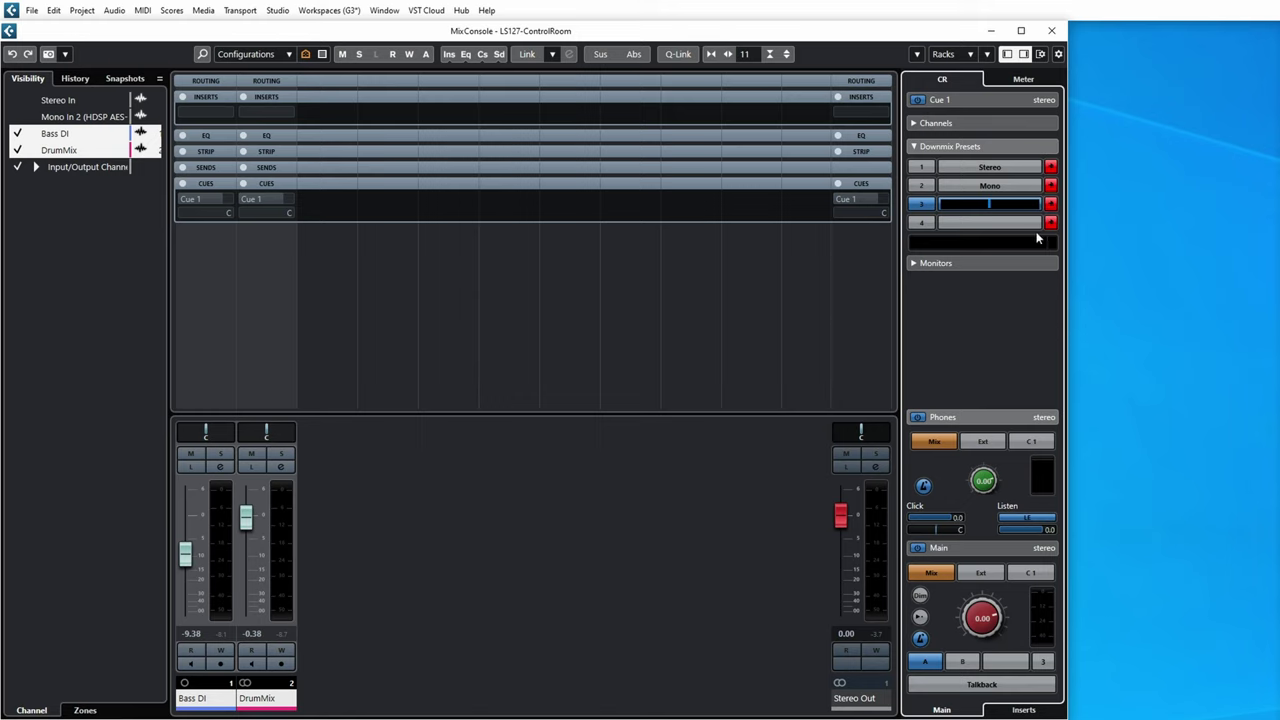
left_click(1050, 203)
left_click(1107, 255)
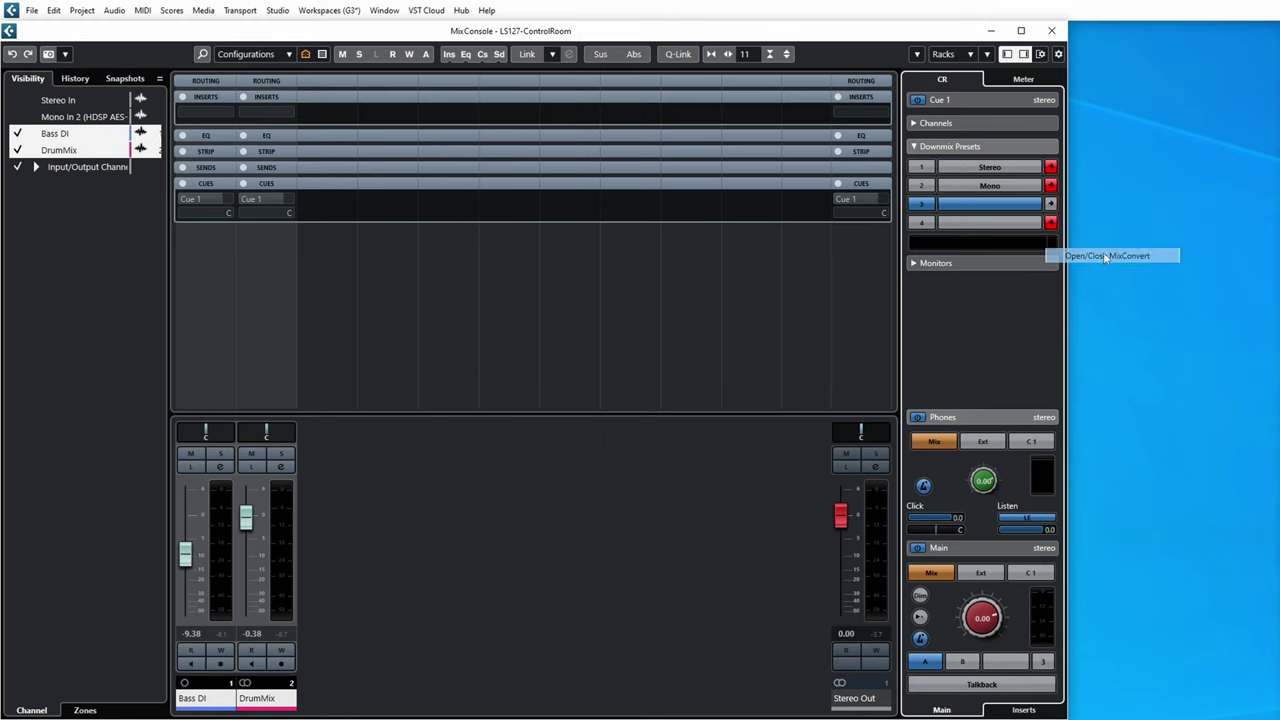
left_click_drag(1127, 310, 693, 111)
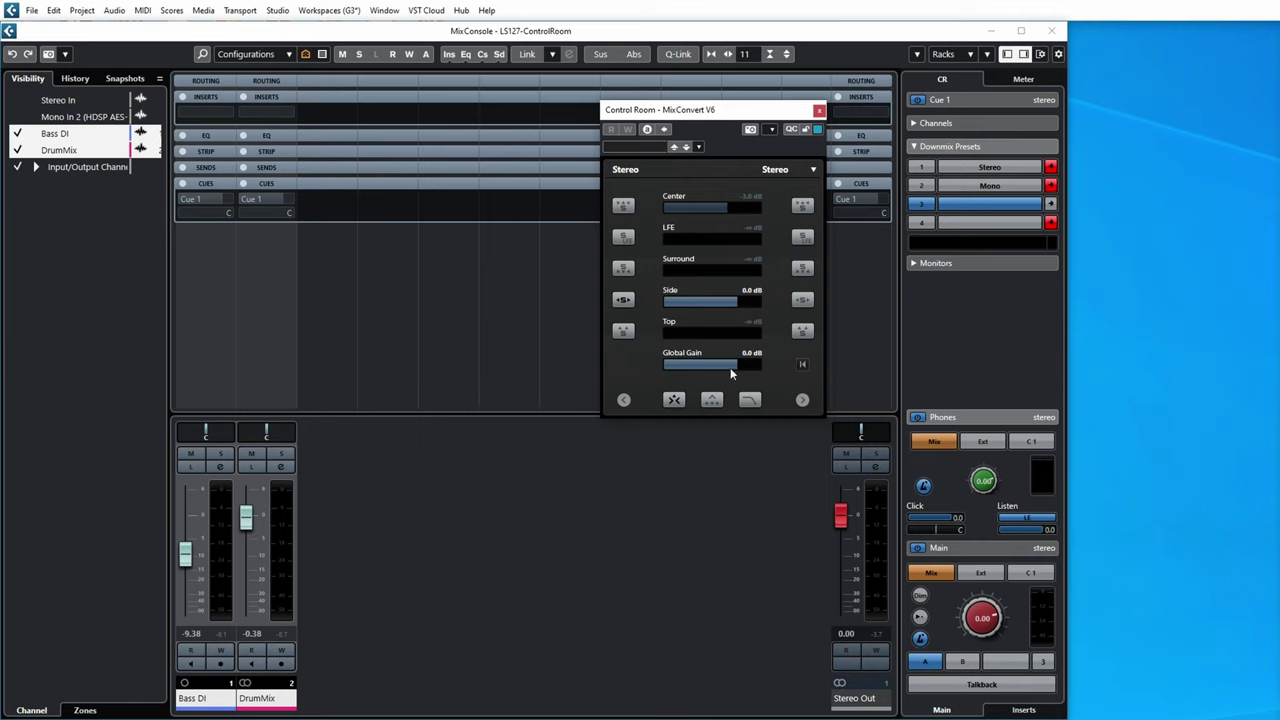
left_click(818, 111)
Expand the Control Room's monitor list and switch the output to Monitor 2 and back to Monitor 1
left_click(936, 169)
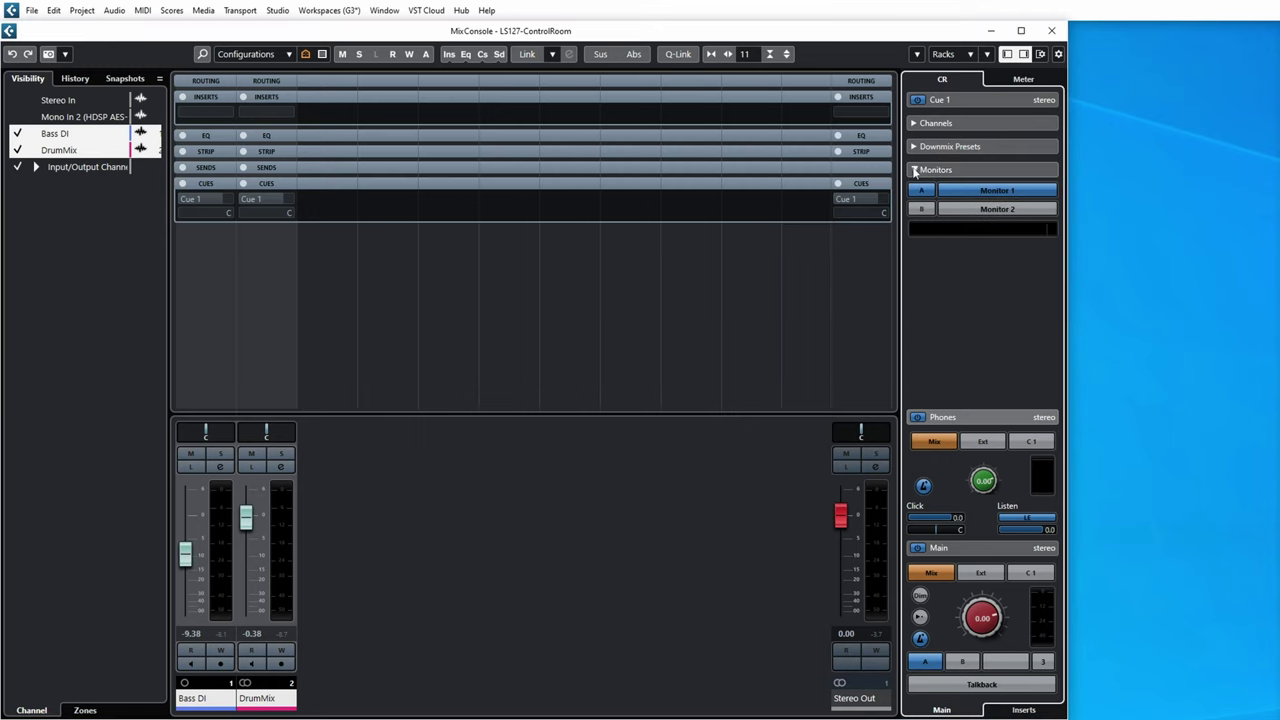
left_click(992, 210)
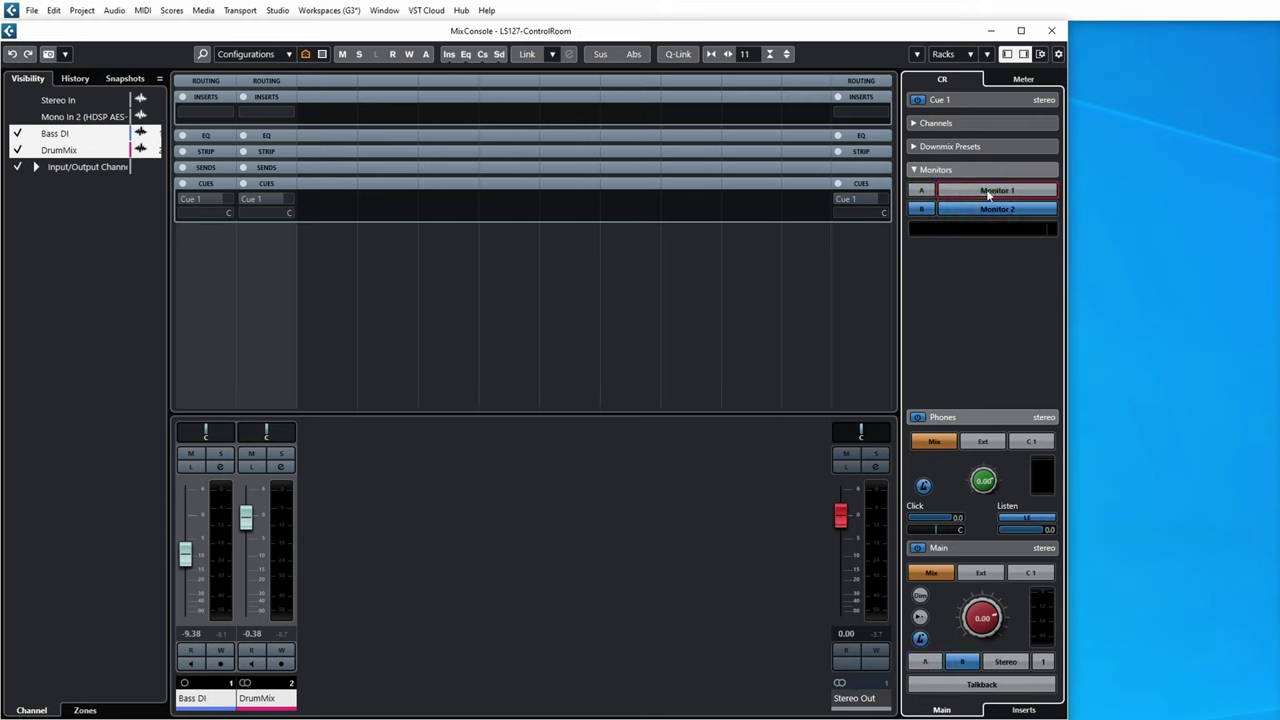
left_click(992, 191)
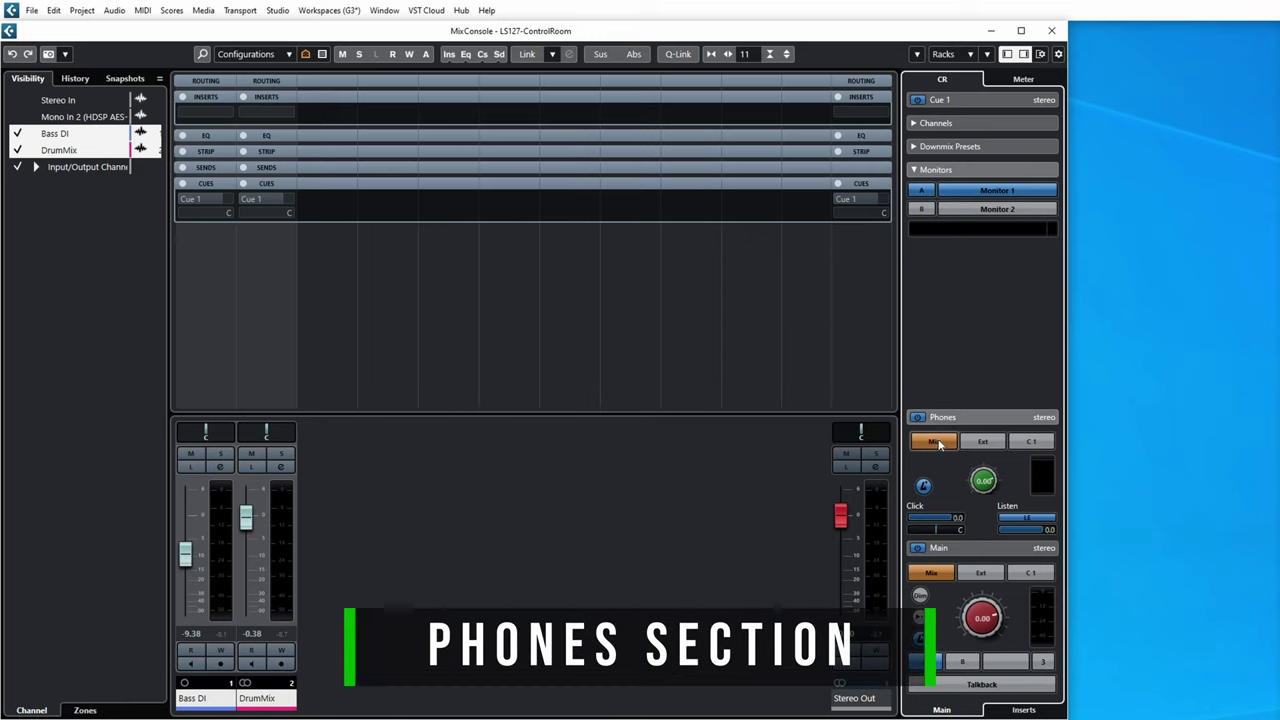
Switch the Phones source to Ext and on to C 1, and toggle the Phones metronome click off and on
left_click(984, 442)
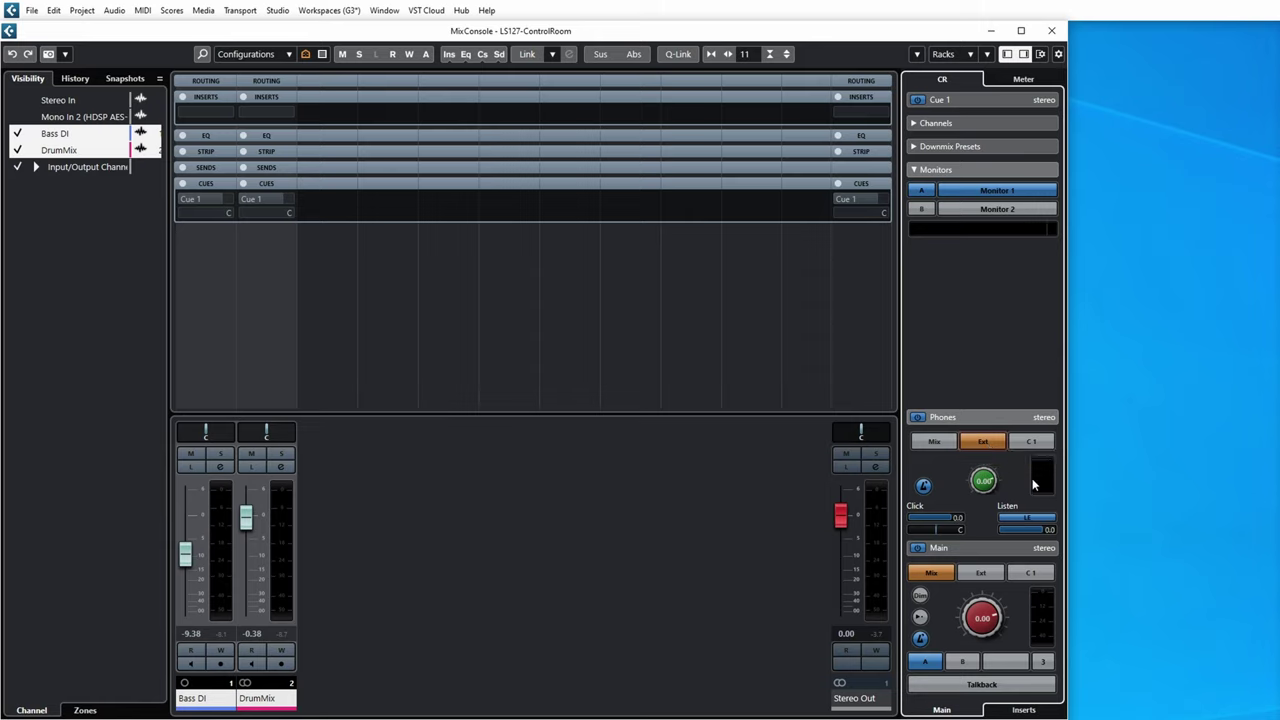
left_click(1032, 443)
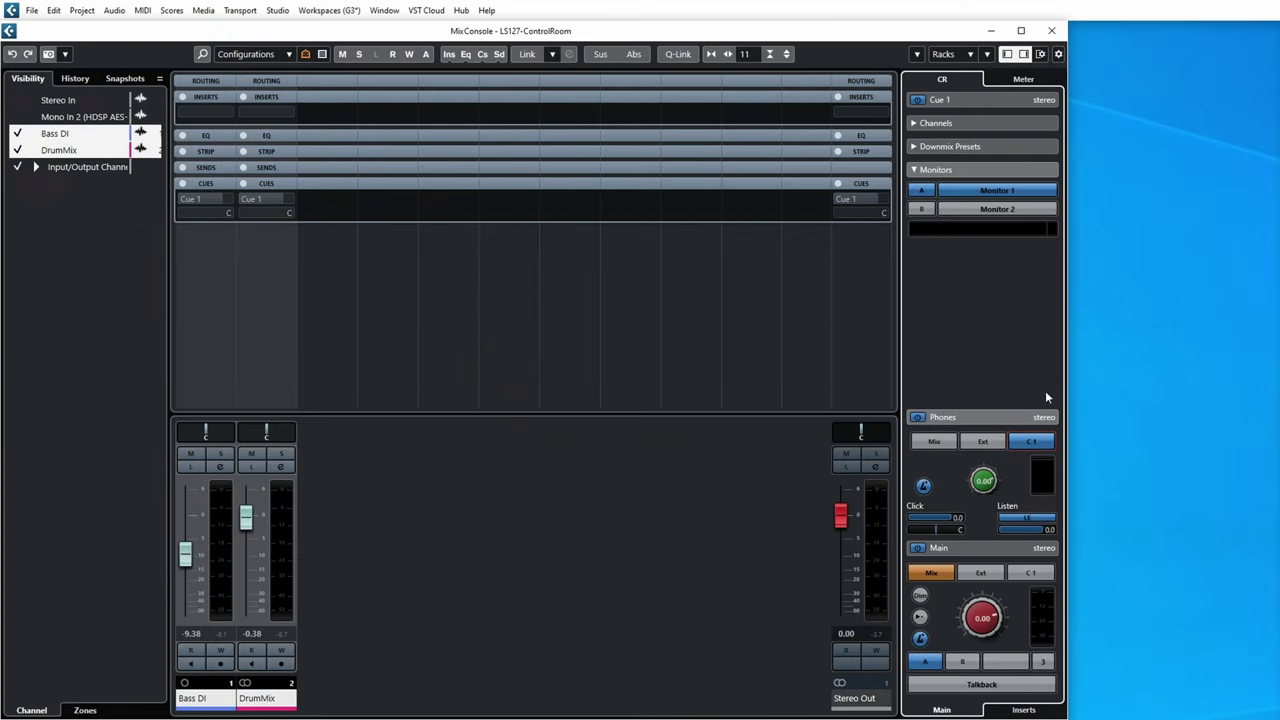
left_click(923, 486)
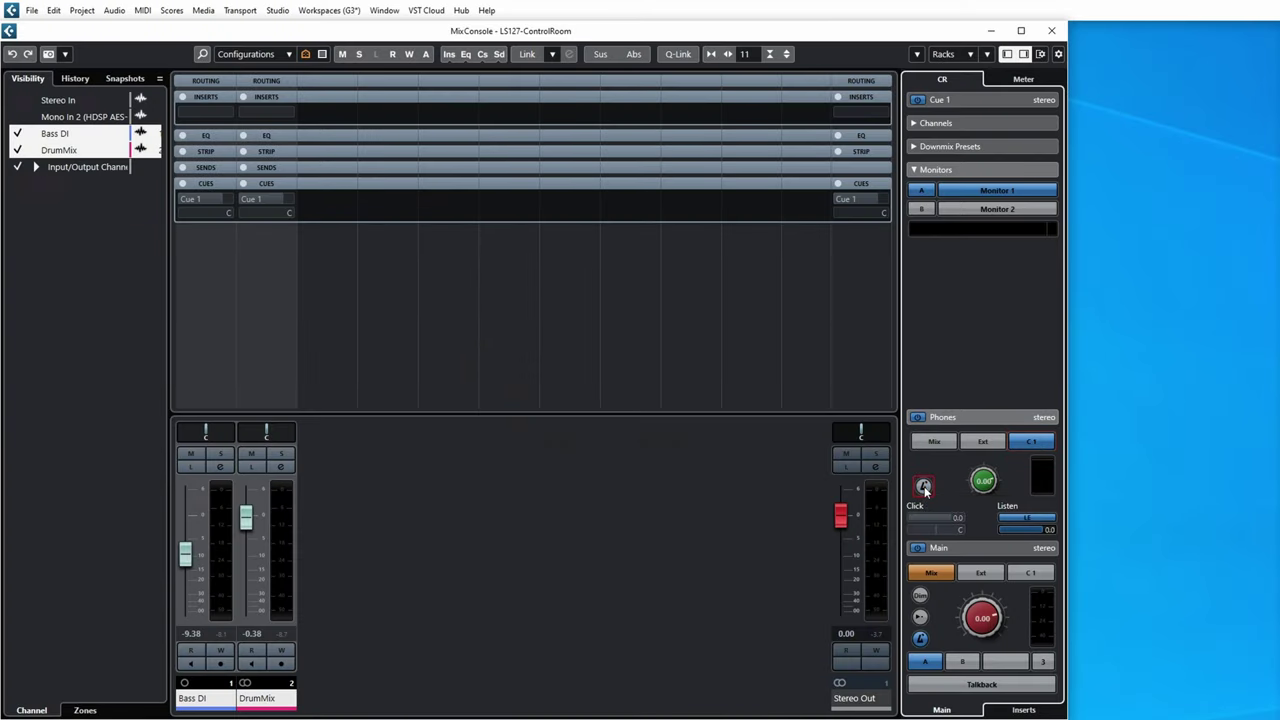
left_click(924, 487)
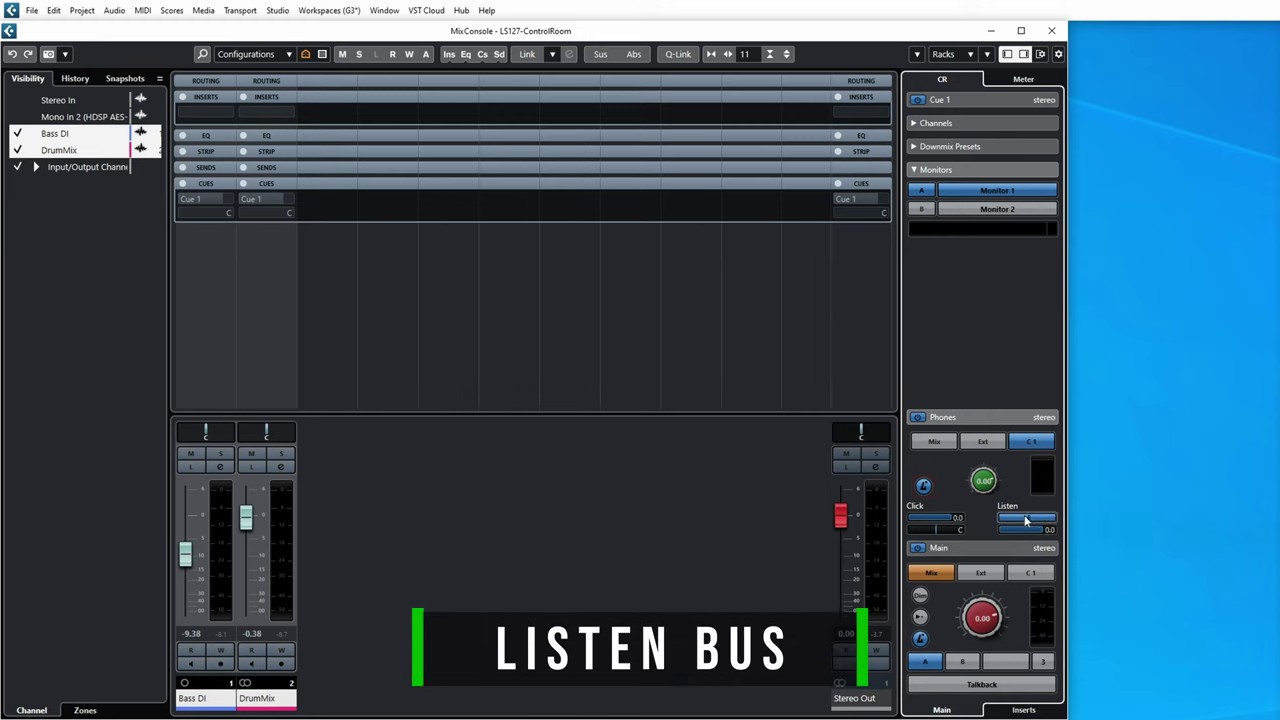
Close the MixConsole and enable Listen on the Bass DI track in the project window
left_click(1053, 34)
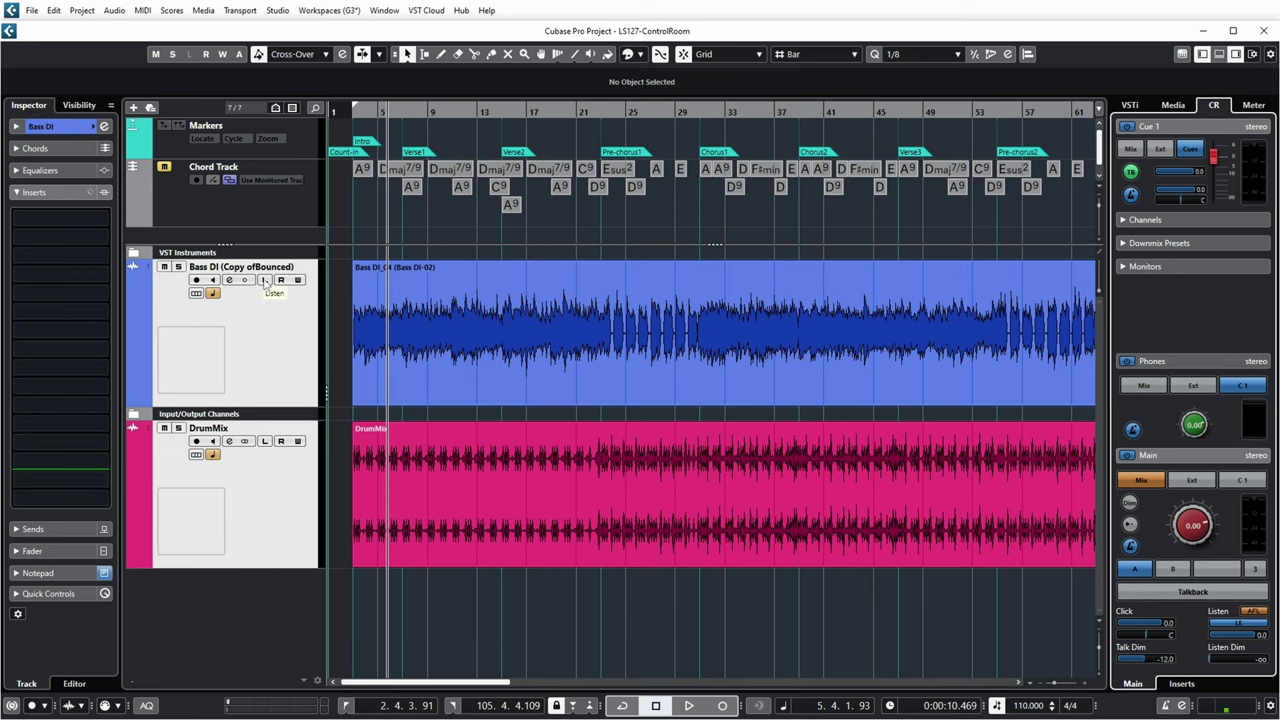
left_click(264, 280)
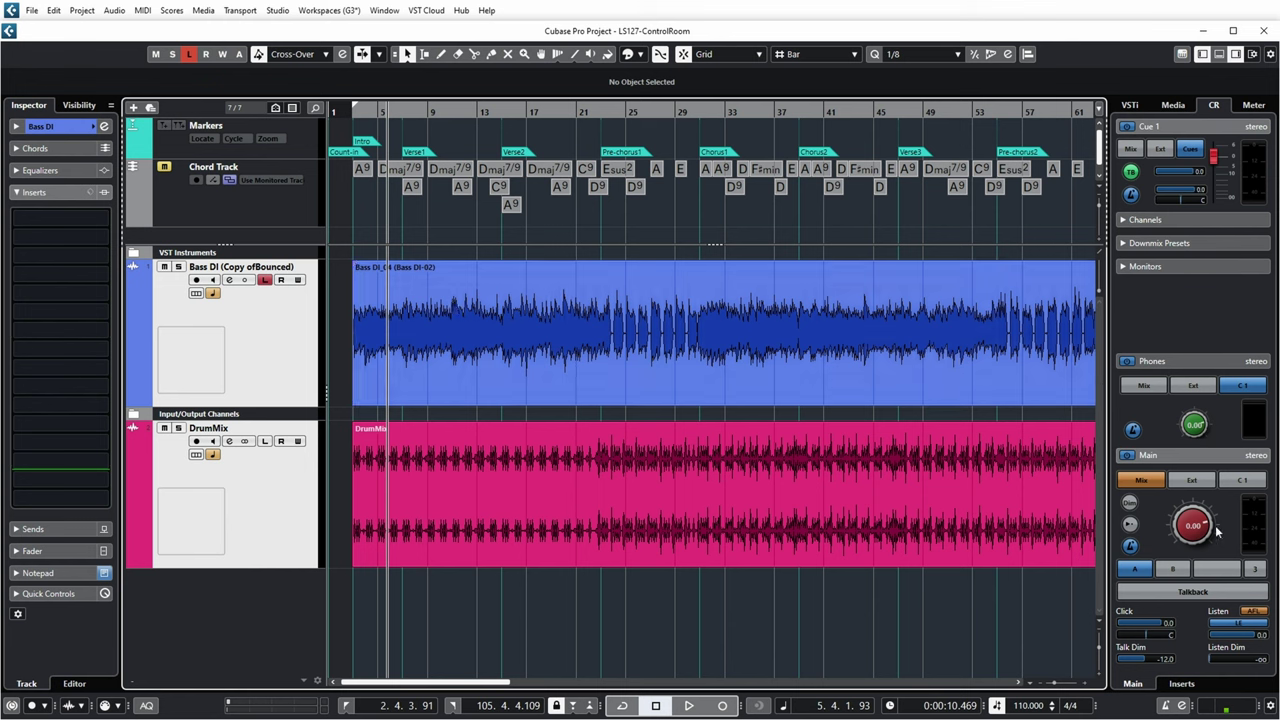
Disable the listen bus on the Phones channel and enable it again
left_click_drag(1270, 625, 1272, 487)
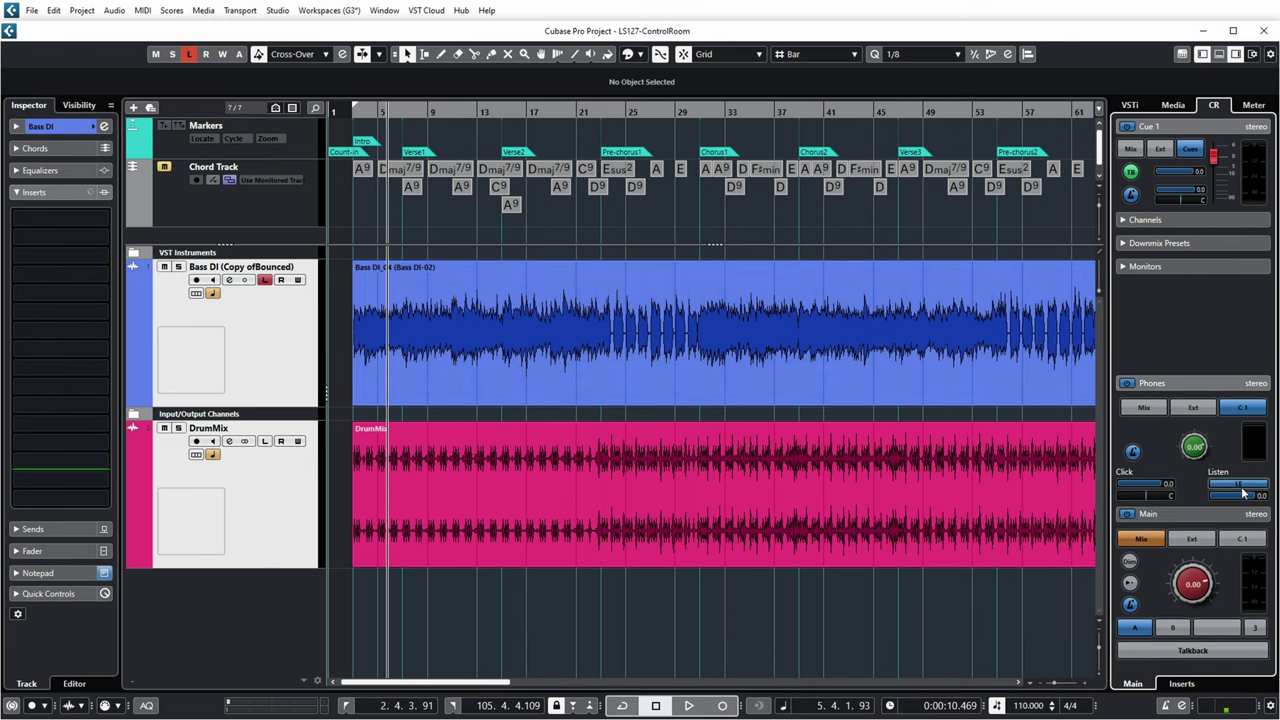
left_click(1238, 483)
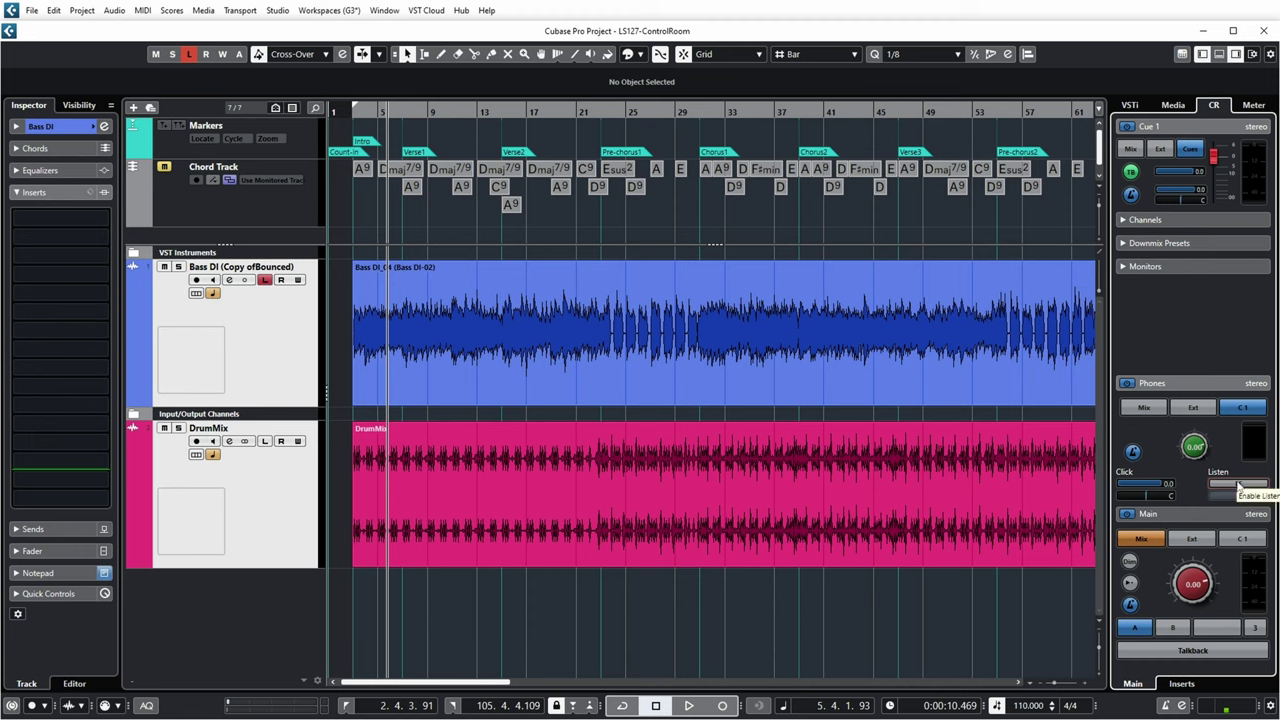
left_click(1240, 485)
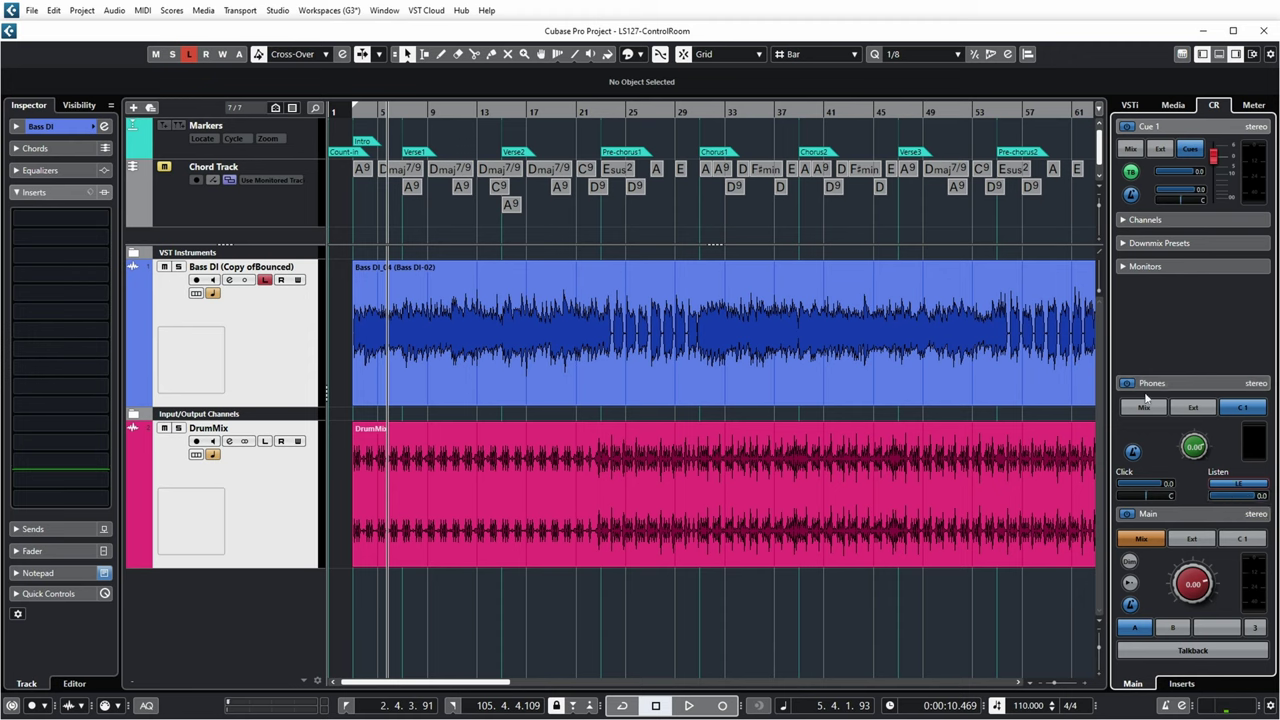
Switch the Main channel's source to Ext, to C 1, and back to Mix
left_click(1190, 510)
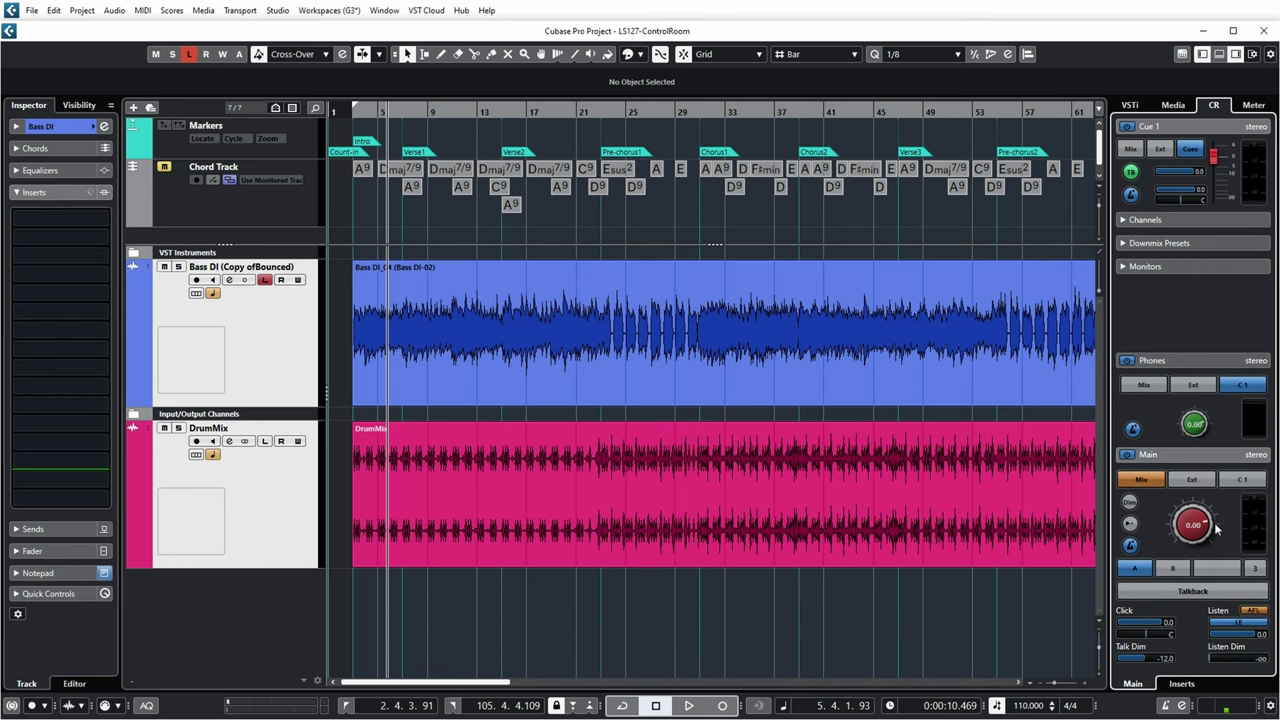
left_click(1192, 479)
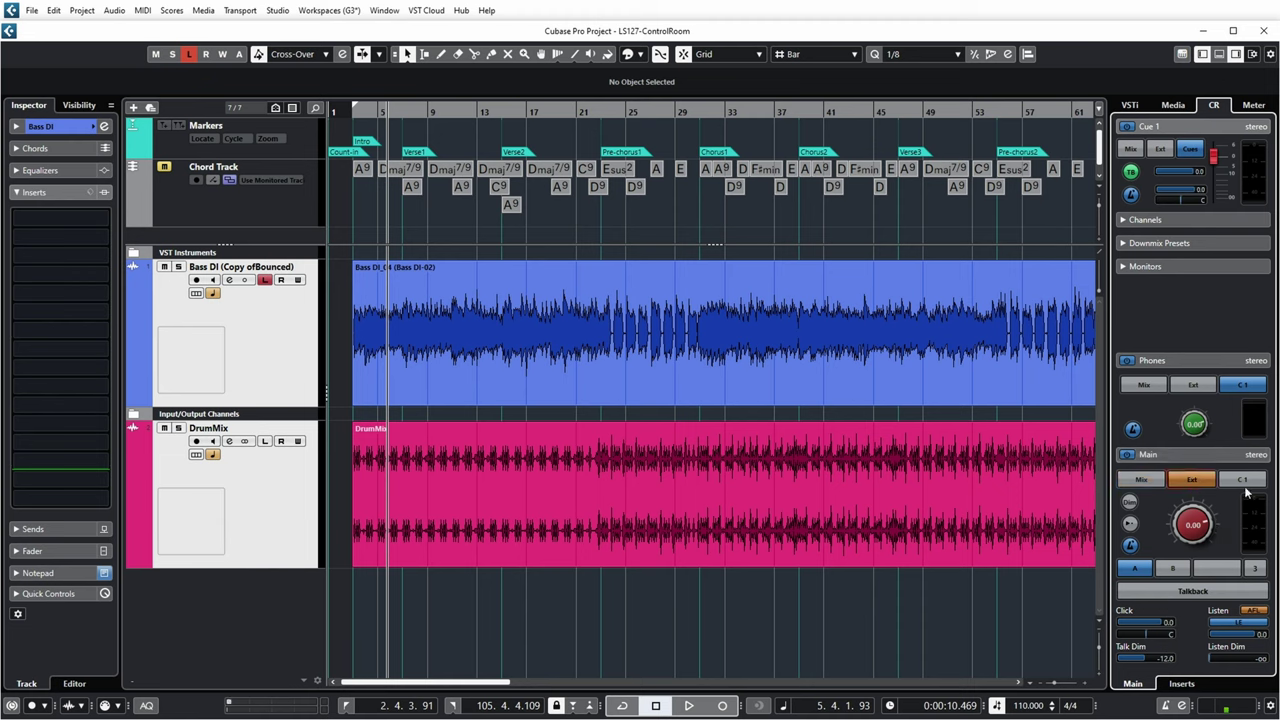
left_click(1242, 479)
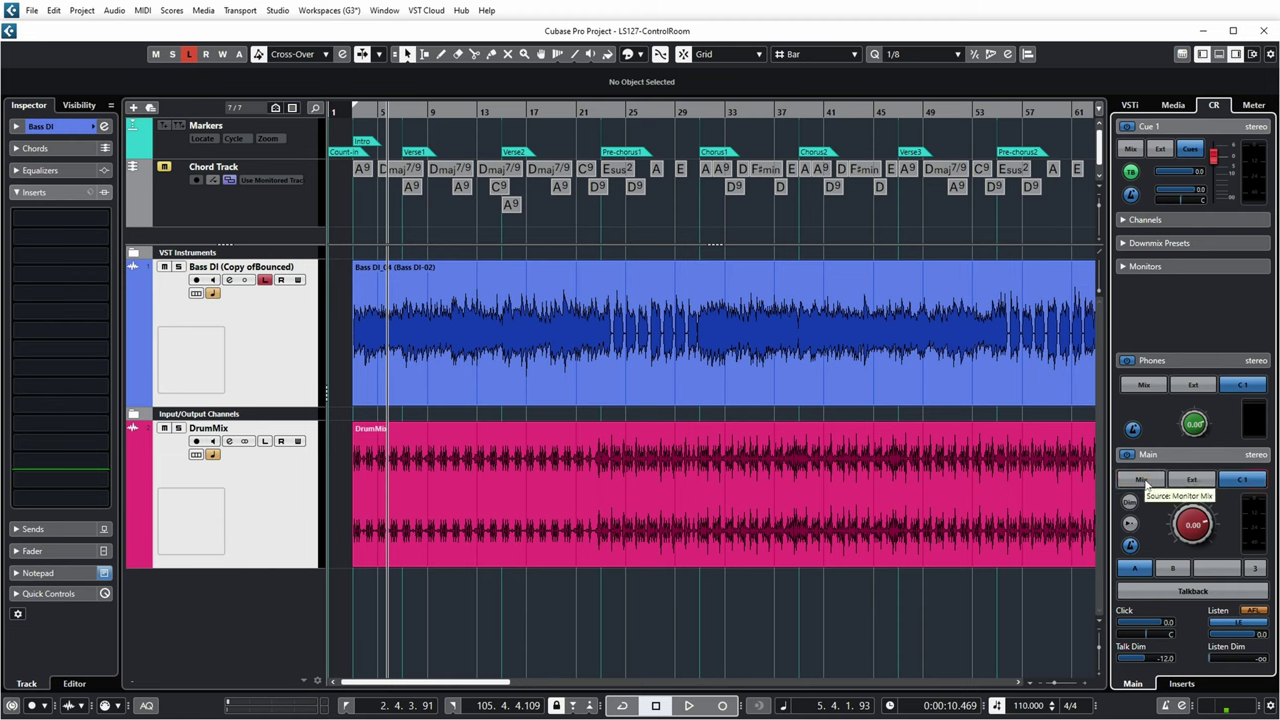
left_click(1143, 481)
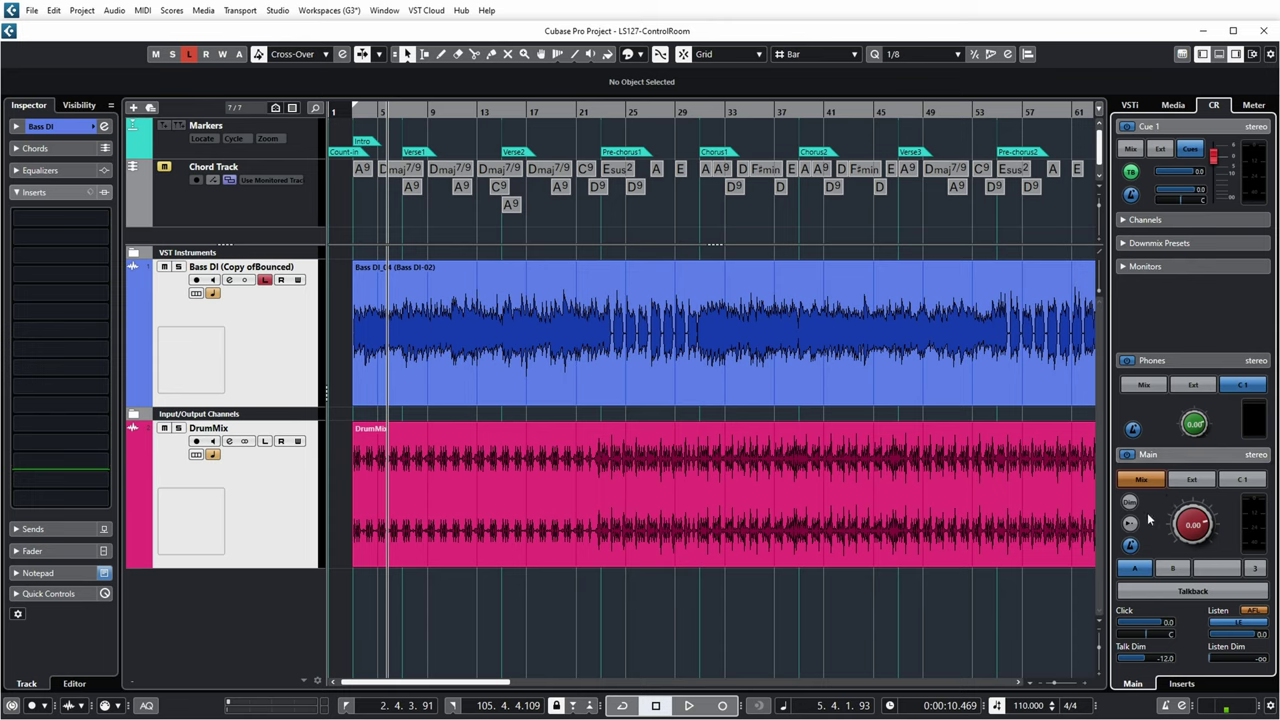
Dim the Main signal, check the Control Room dim setting in Preferences, and turn the dim off
left_click(1130, 503)
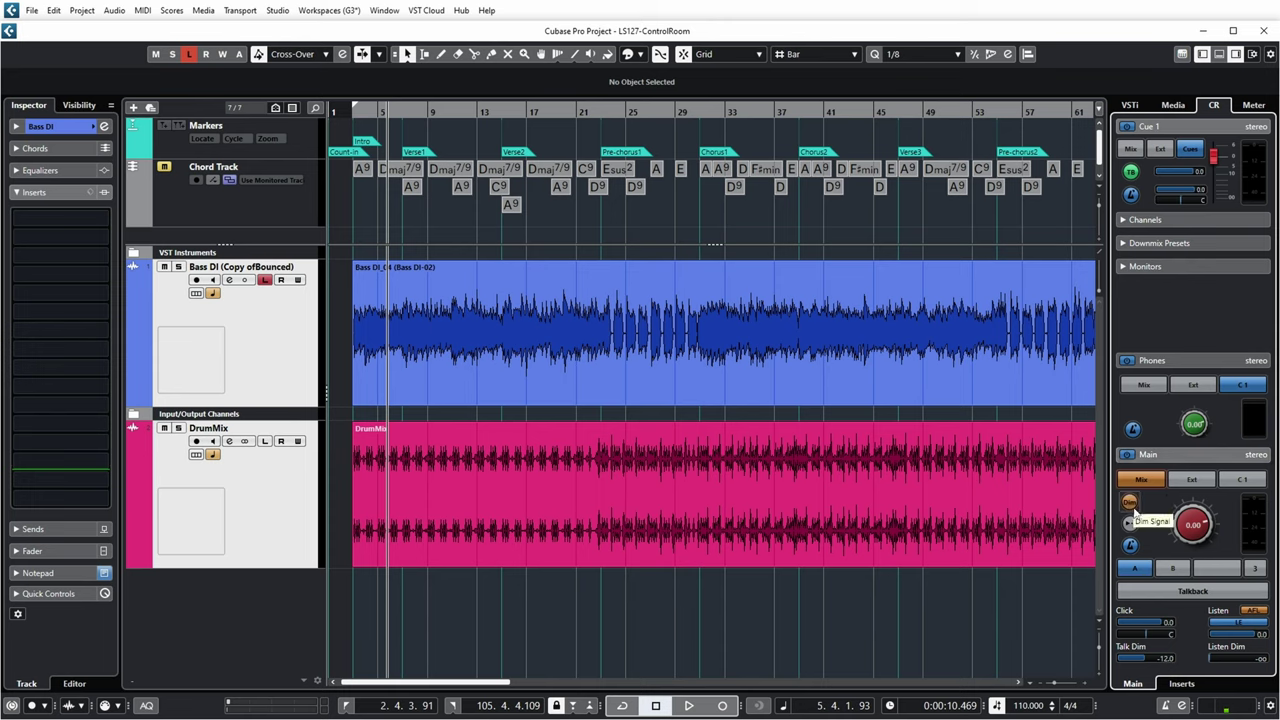
left_click(48, 11)
left_click(88, 519)
left_click(1130, 504)
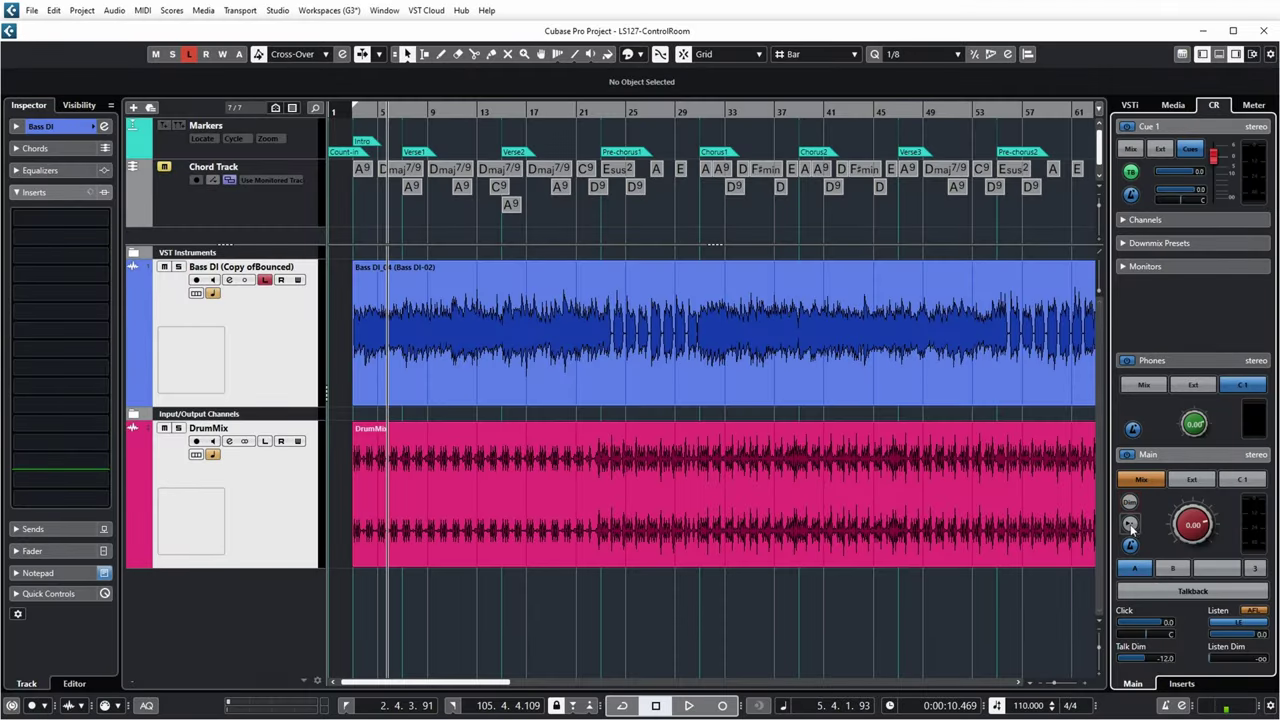
Engage the Main channel's reference level, examine the Reference Level setting in the Control Room preferences, and cancel the dialog
left_click(1130, 524)
left_click(114, 10)
left_click(68, 521)
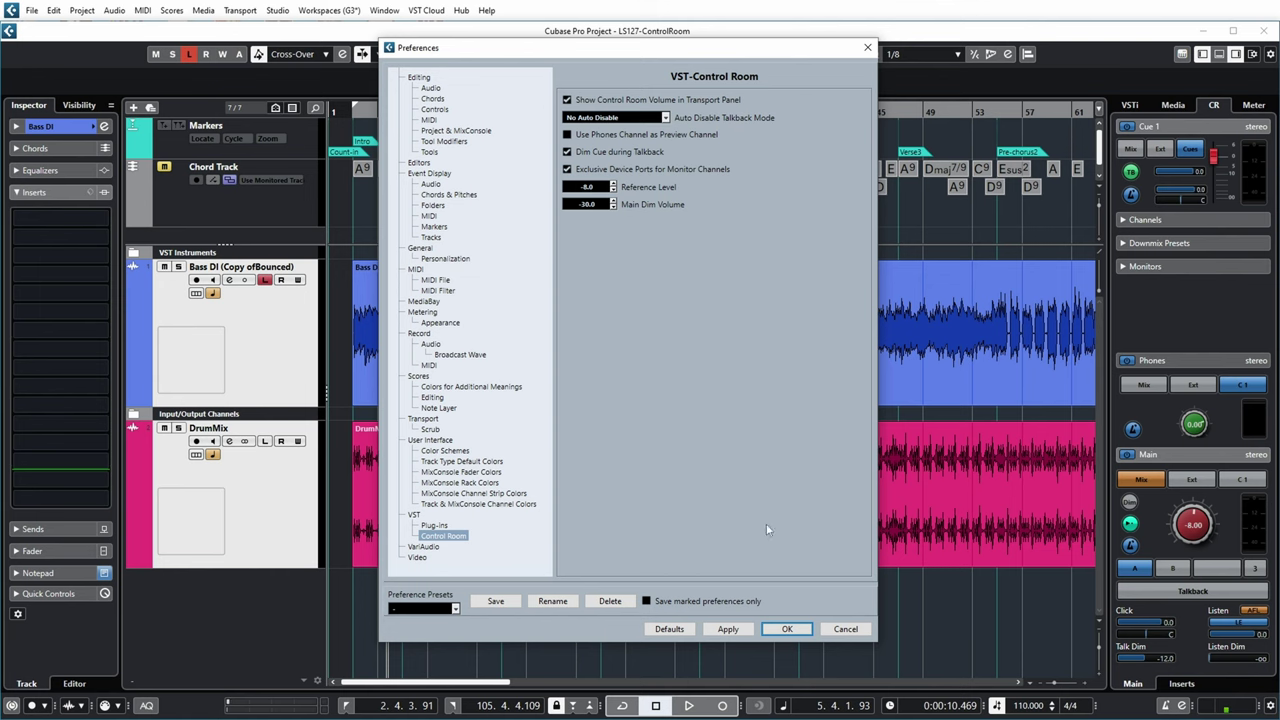
left_click(860, 630)
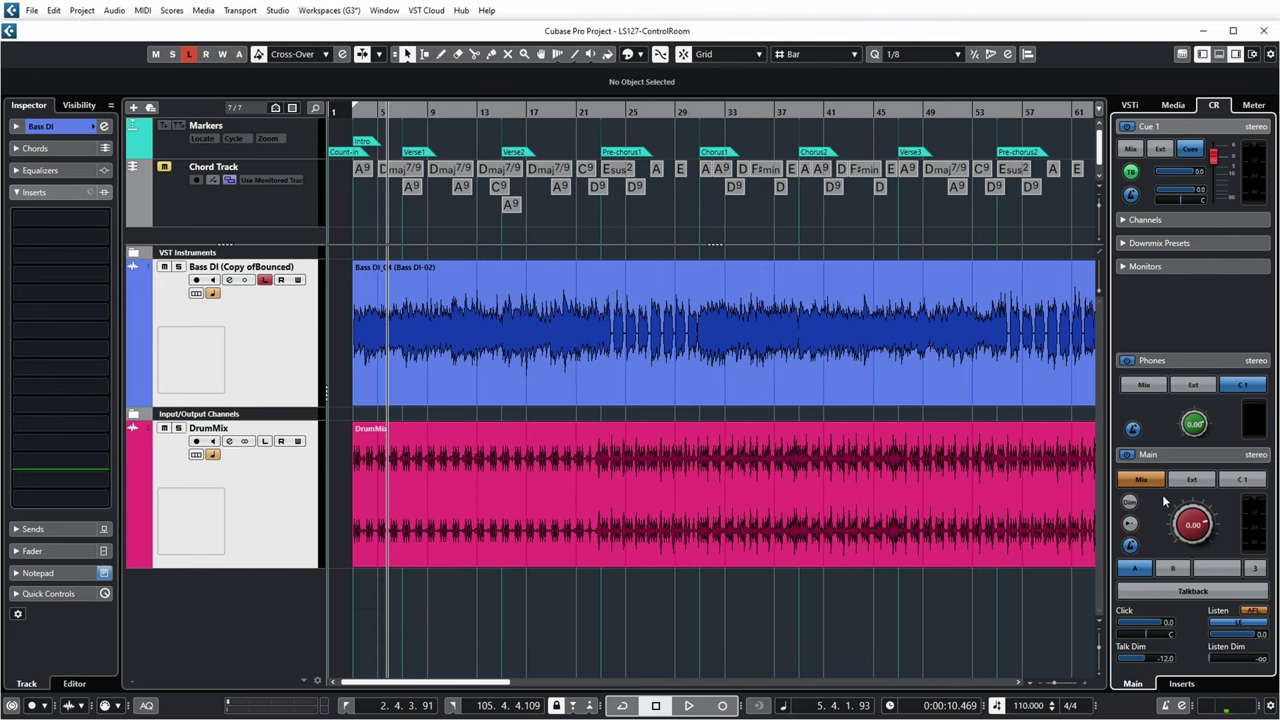
Deactivate the metronome click on the Main channel and activate it again
left_click(1131, 545)
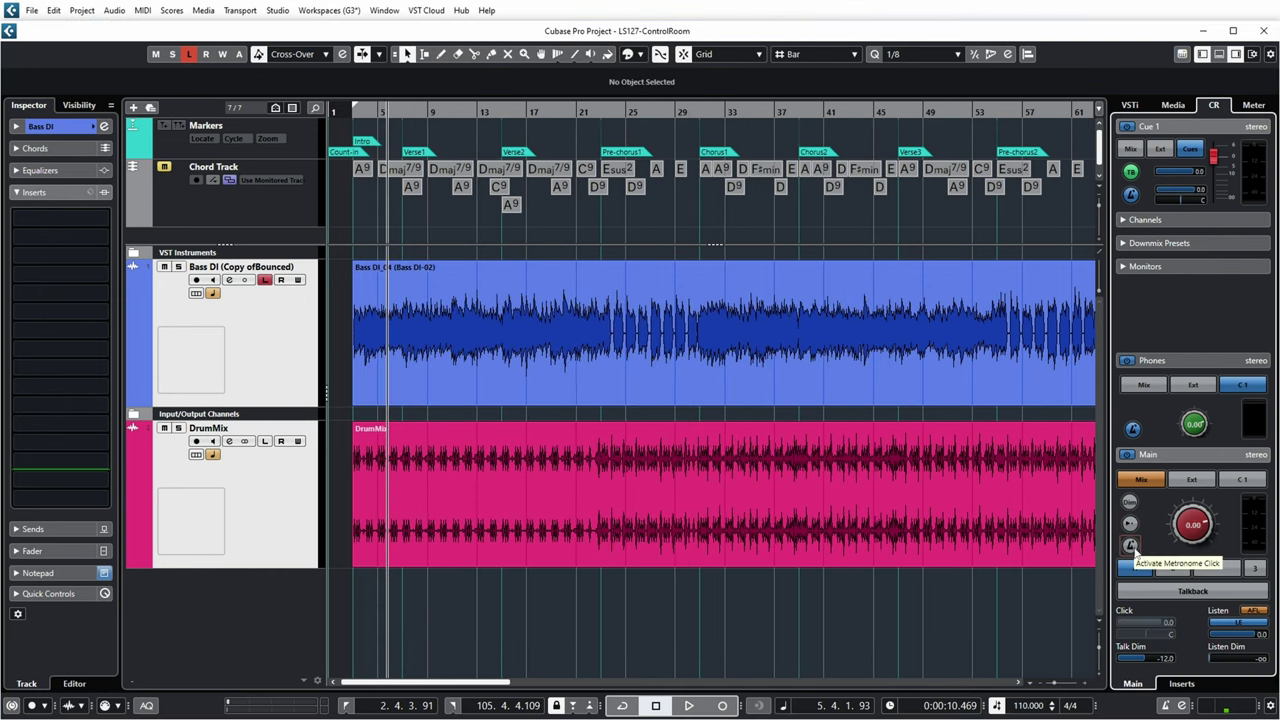
left_click(1131, 545)
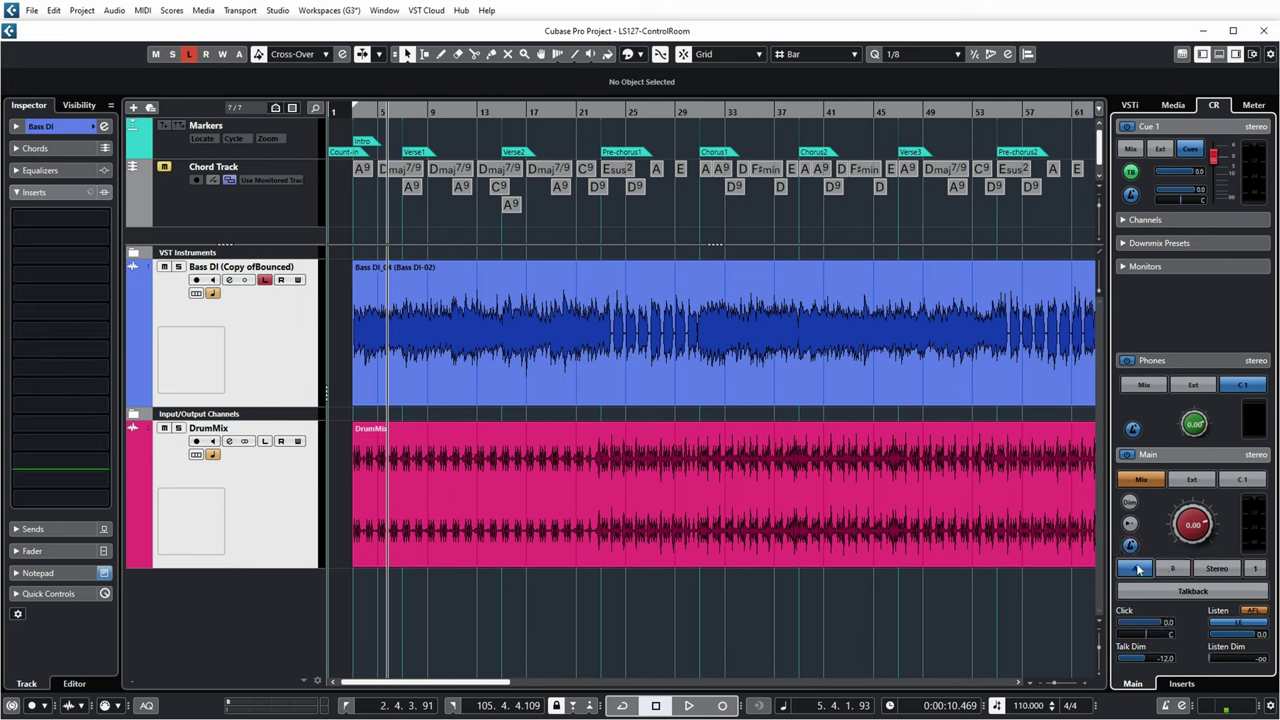
Check the monitor list and switch the Main output repeatedly between monitors A and B, ending on A
left_click(1124, 266)
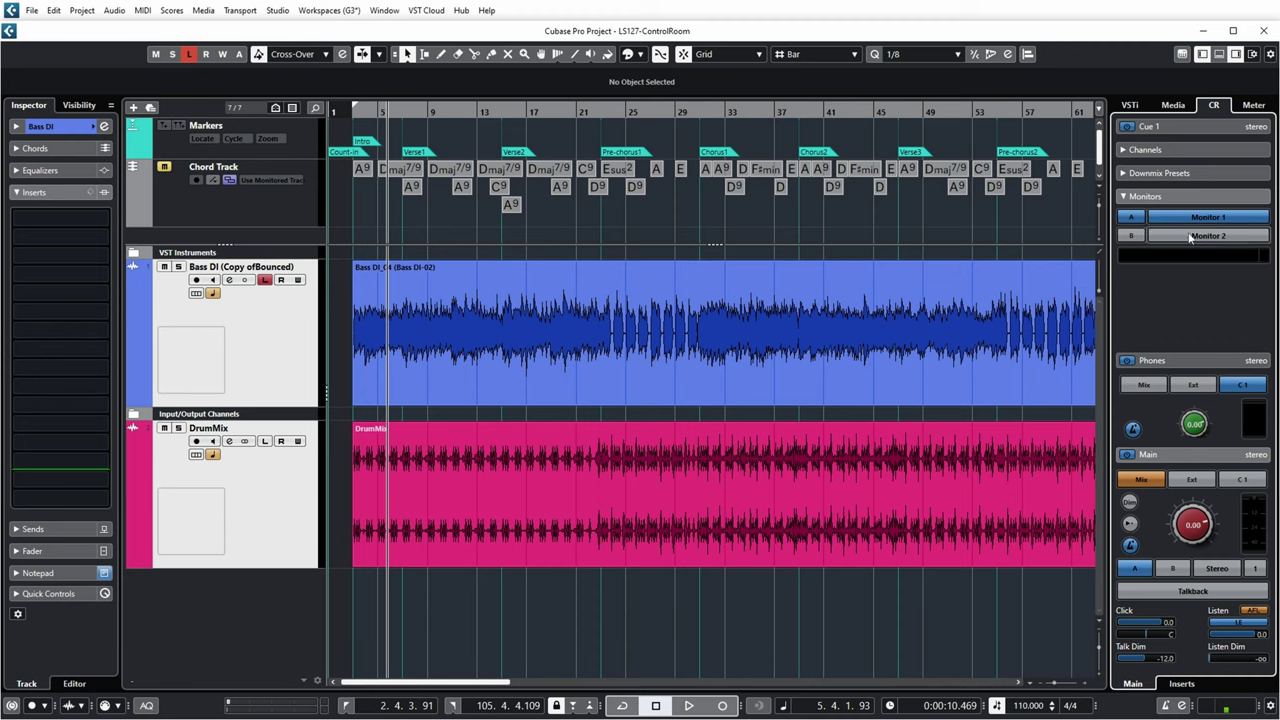
left_click(1122, 201)
left_click(1170, 567)
left_click(1136, 567)
left_click(1168, 567)
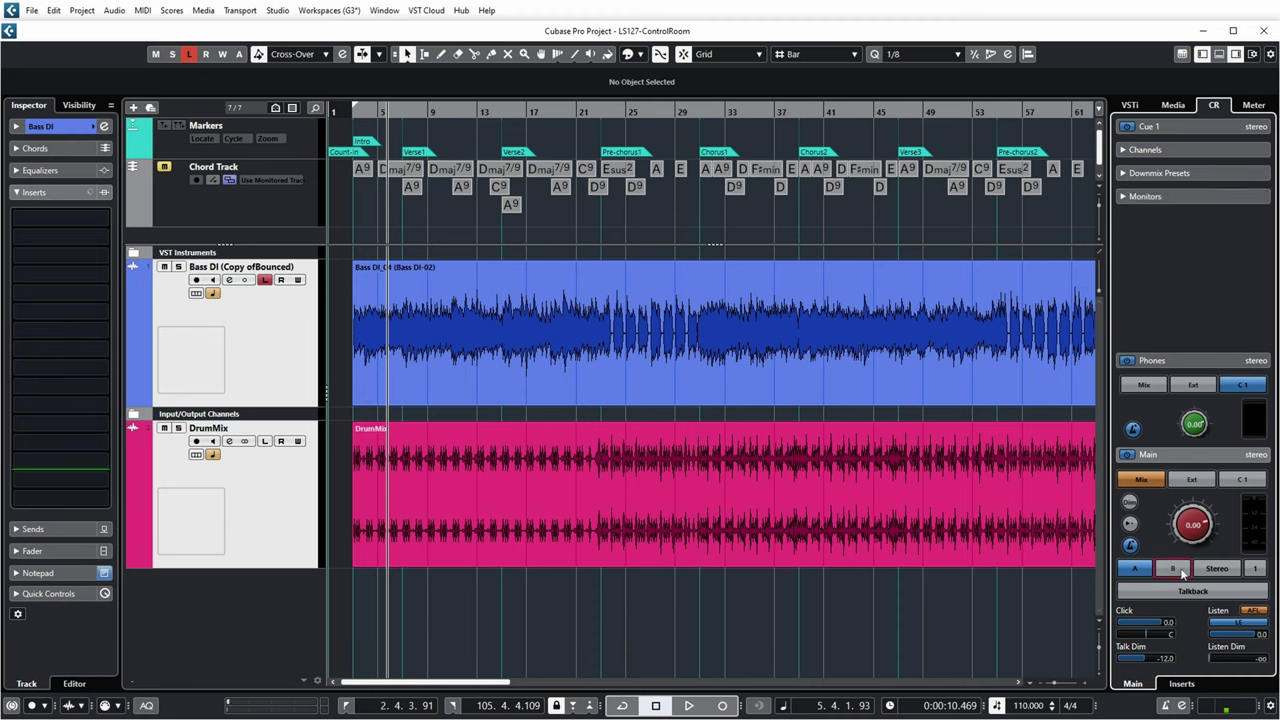
left_click(1137, 567)
left_click(1165, 567)
left_click(1147, 567)
left_click(1168, 567)
left_click(1137, 567)
Cycle the Main channel's downmix preset around to Stereo, and turn Talkback on and off
left_click(1217, 570)
left_click(1217, 570)
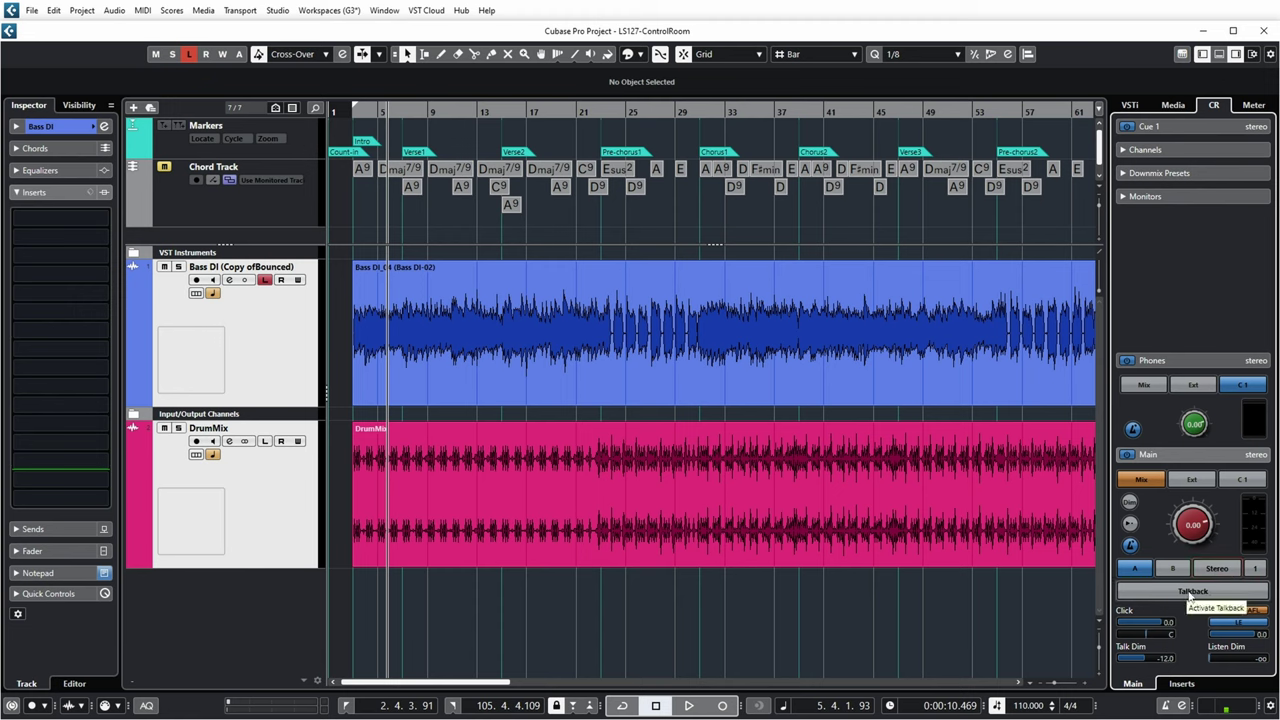
left_click(1191, 593)
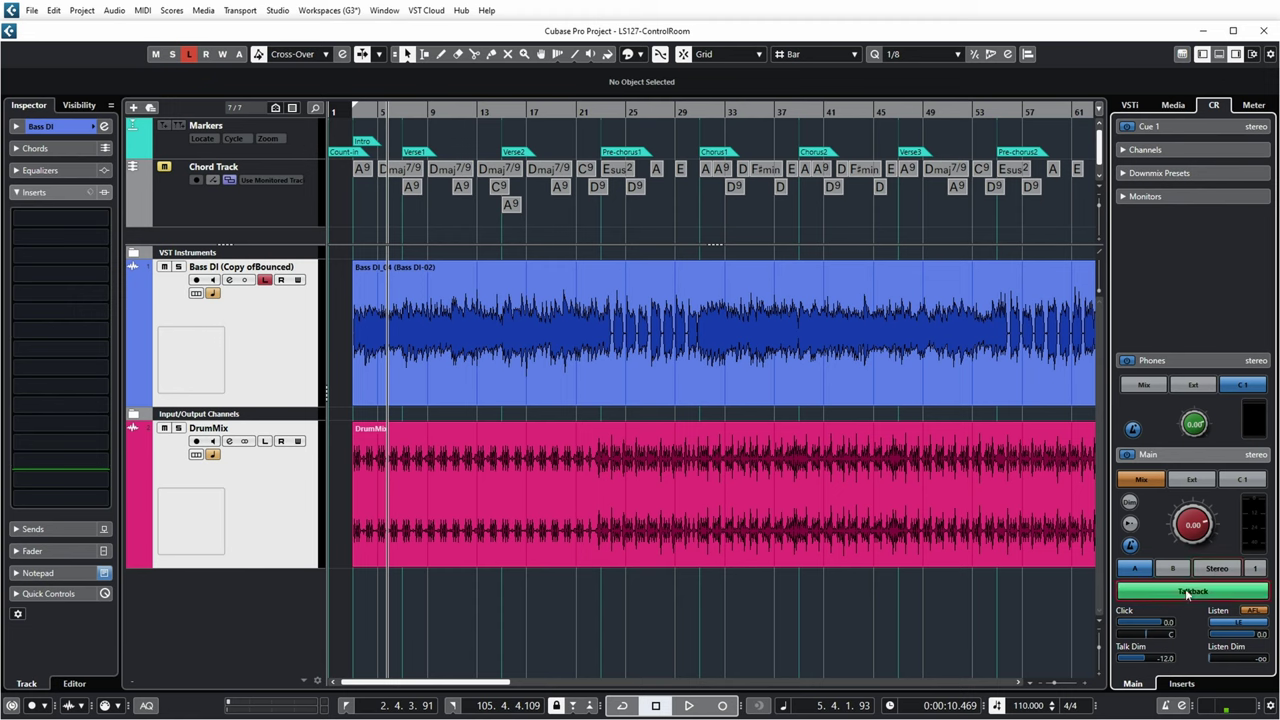
left_click(1188, 593)
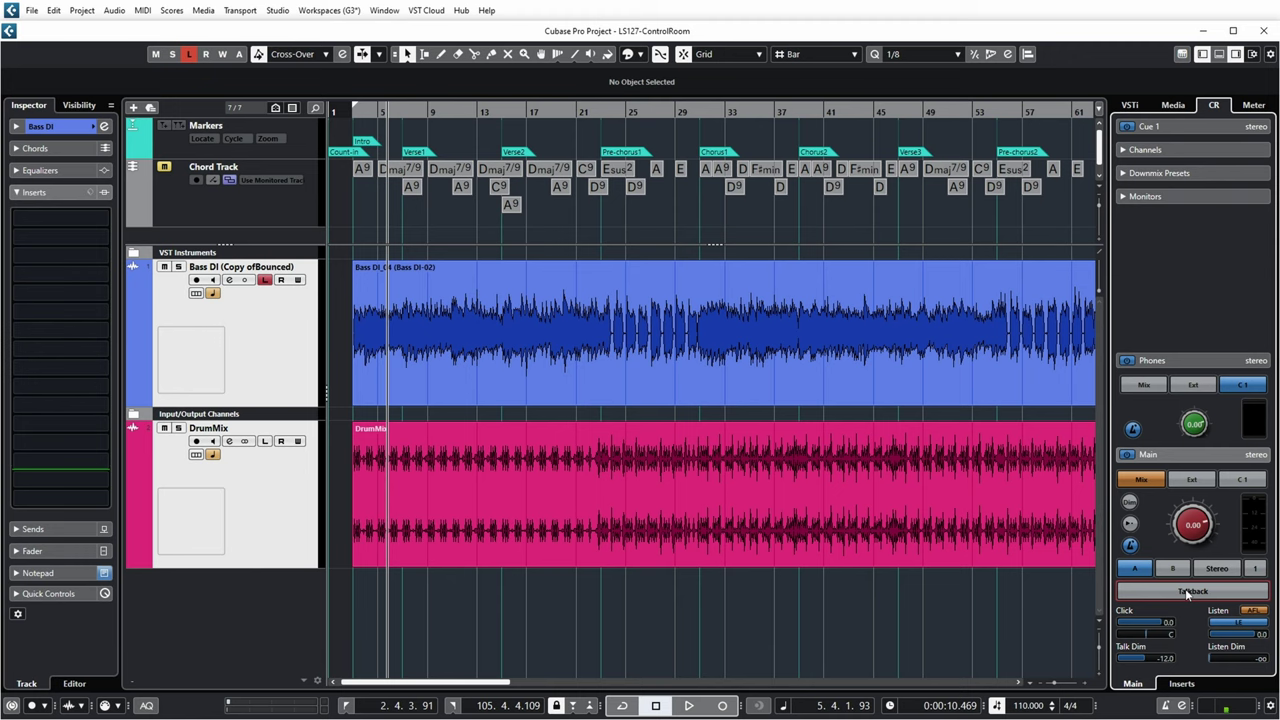
Turn the Control Room's Talkback on and off three times, leaving it off
left_click(1183, 594)
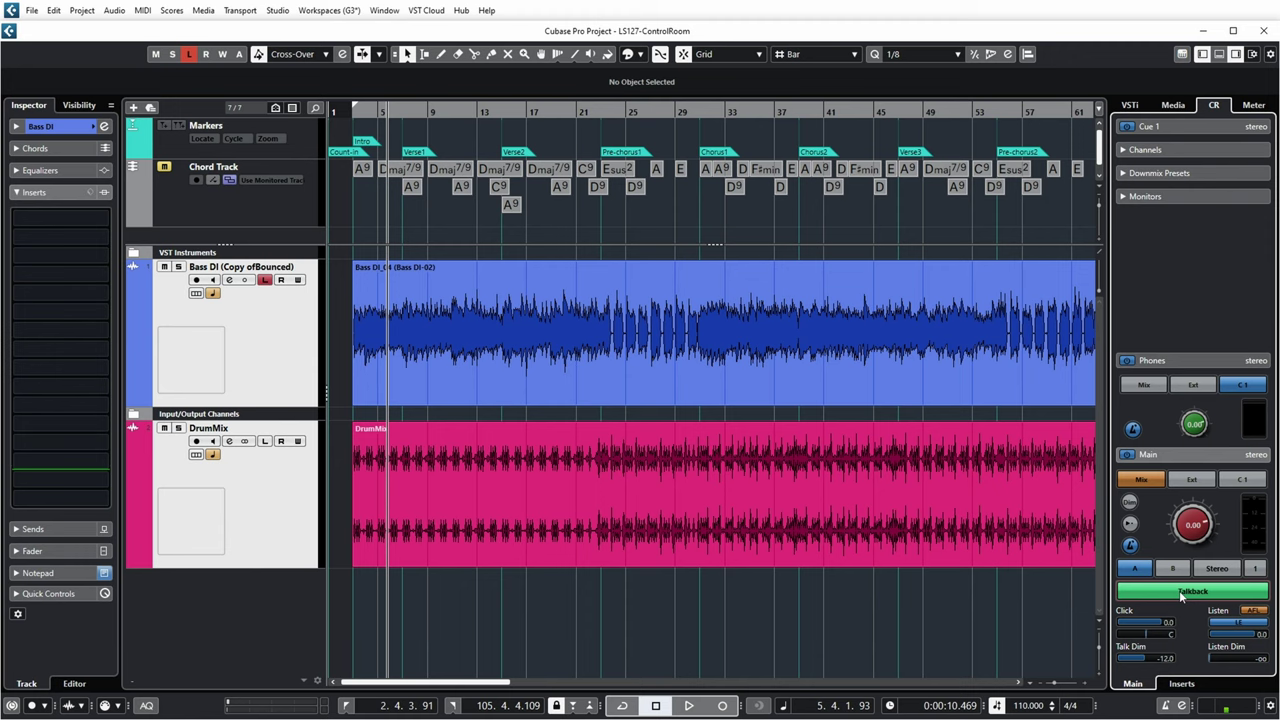
left_click(1179, 590)
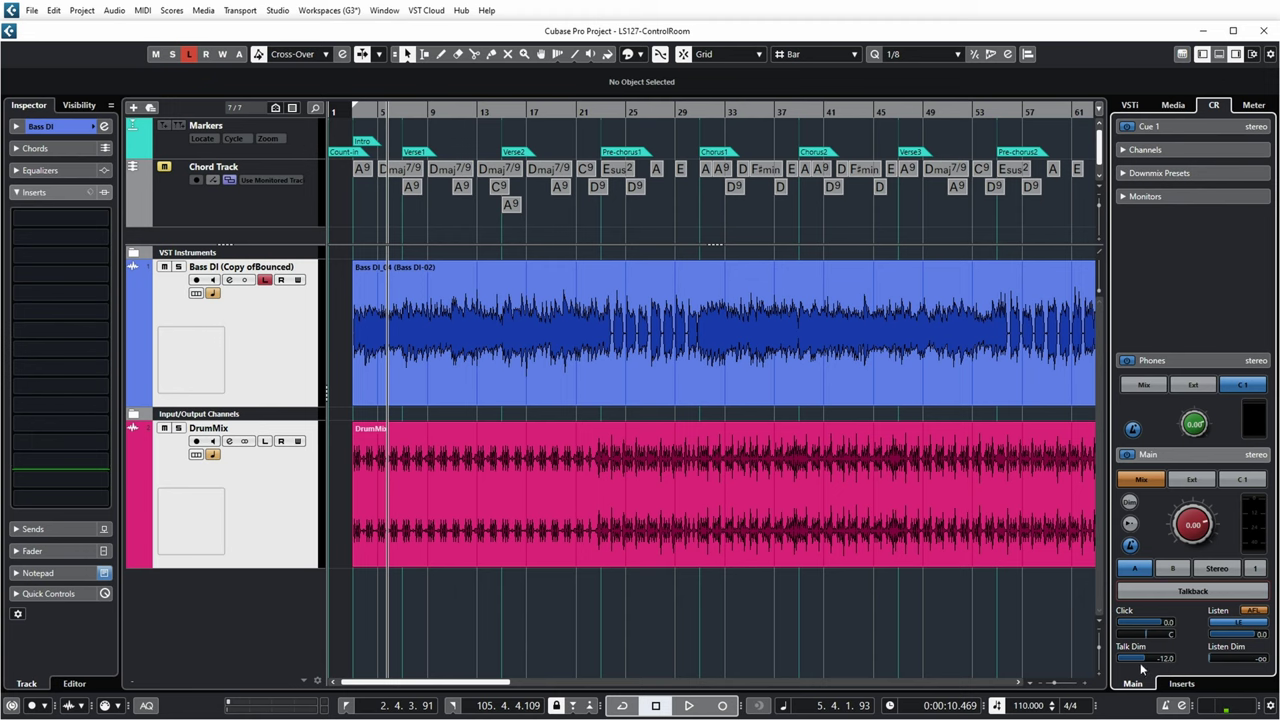
left_click(1196, 592)
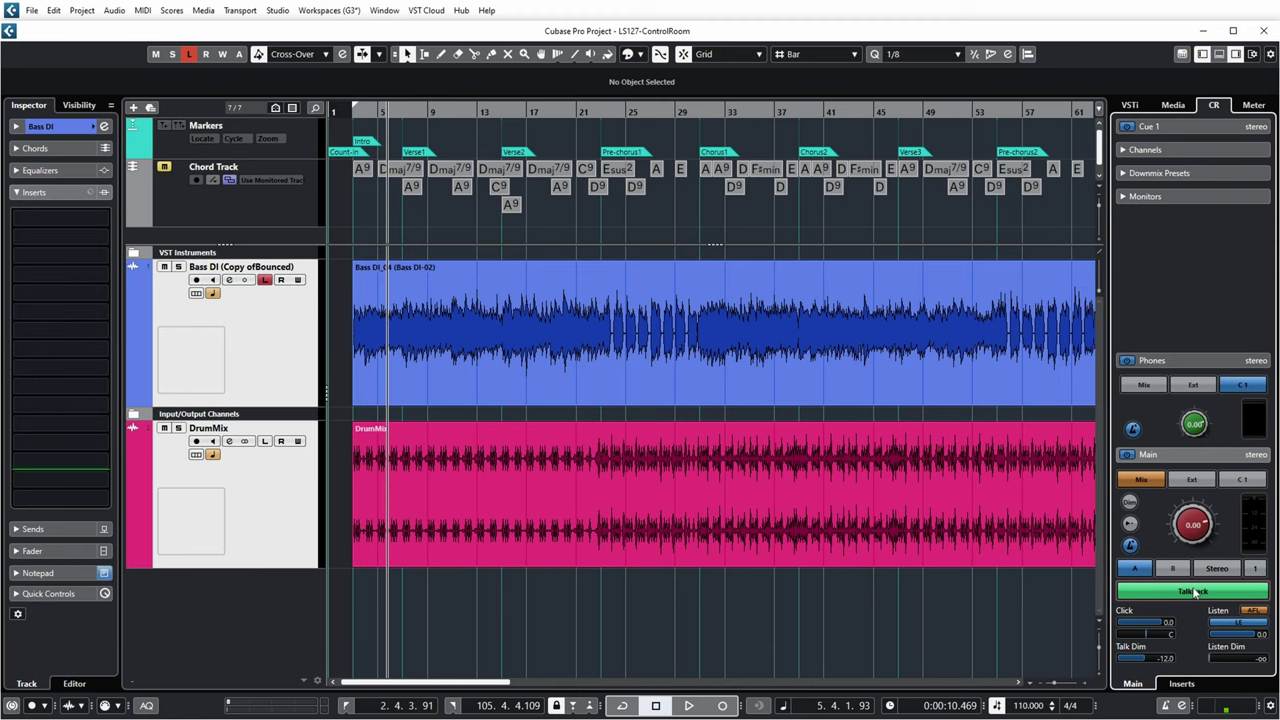
left_click(1193, 592)
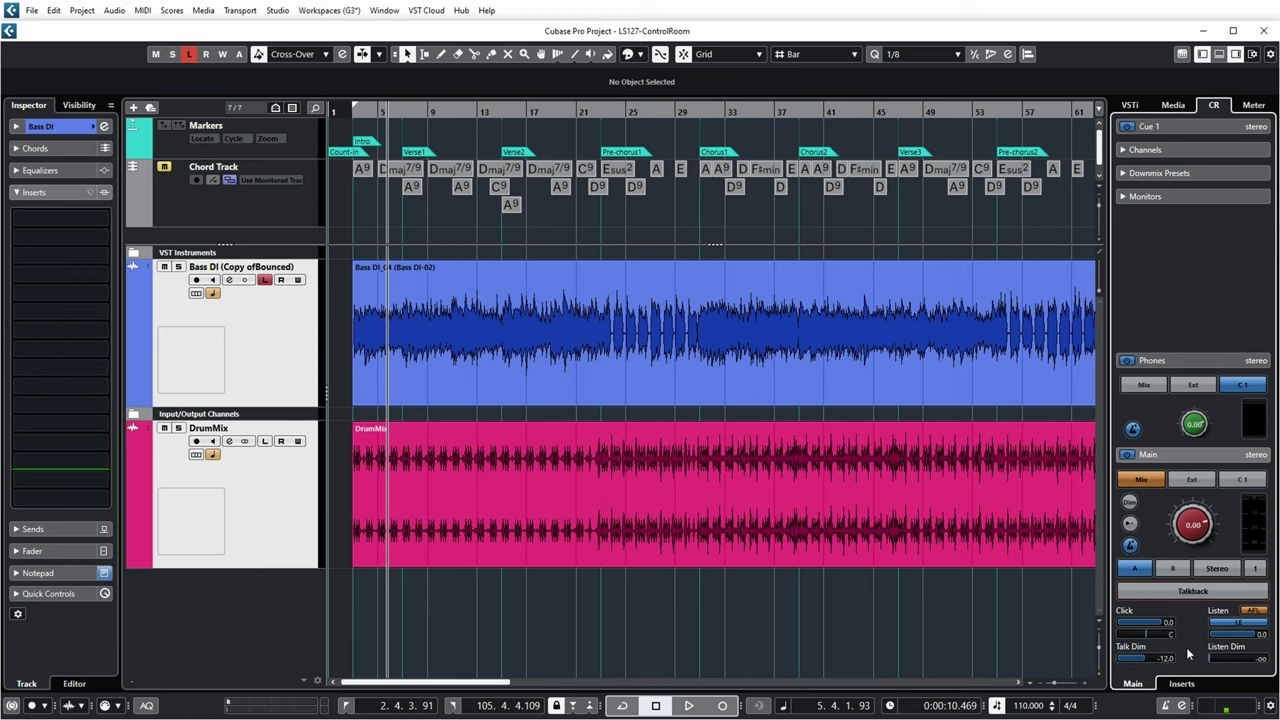
left_click(1190, 592)
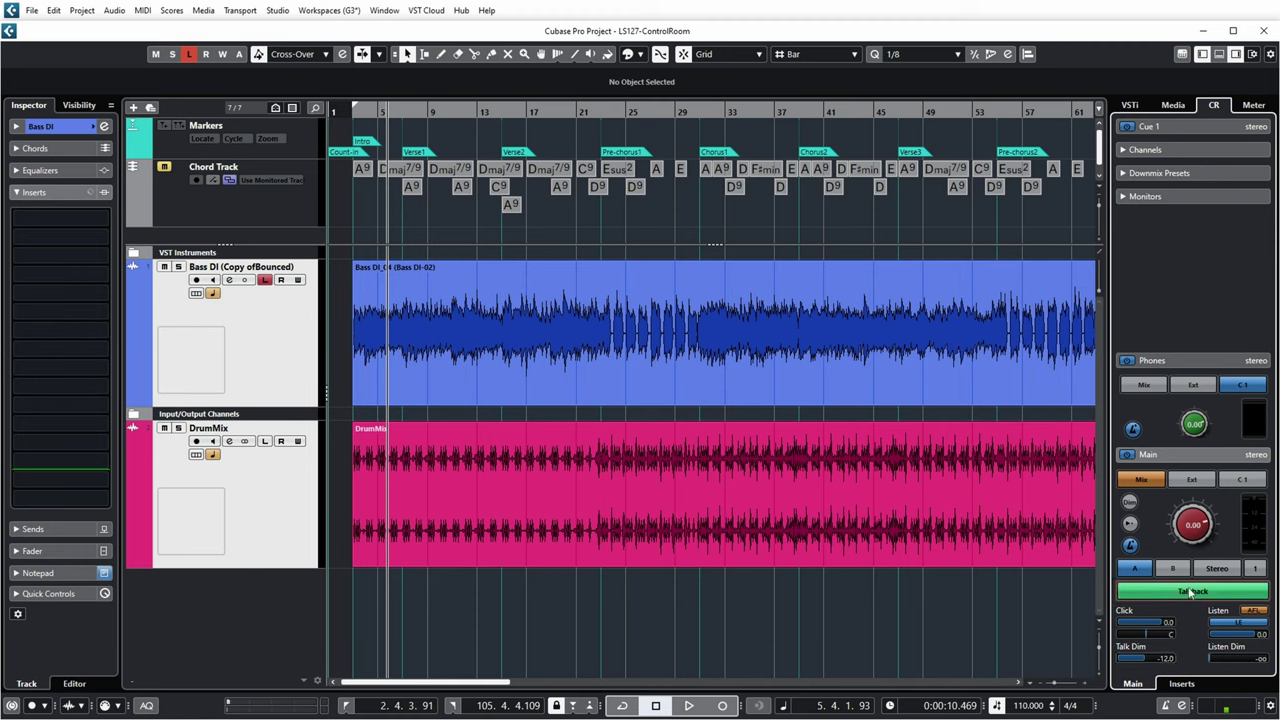
left_click(1190, 592)
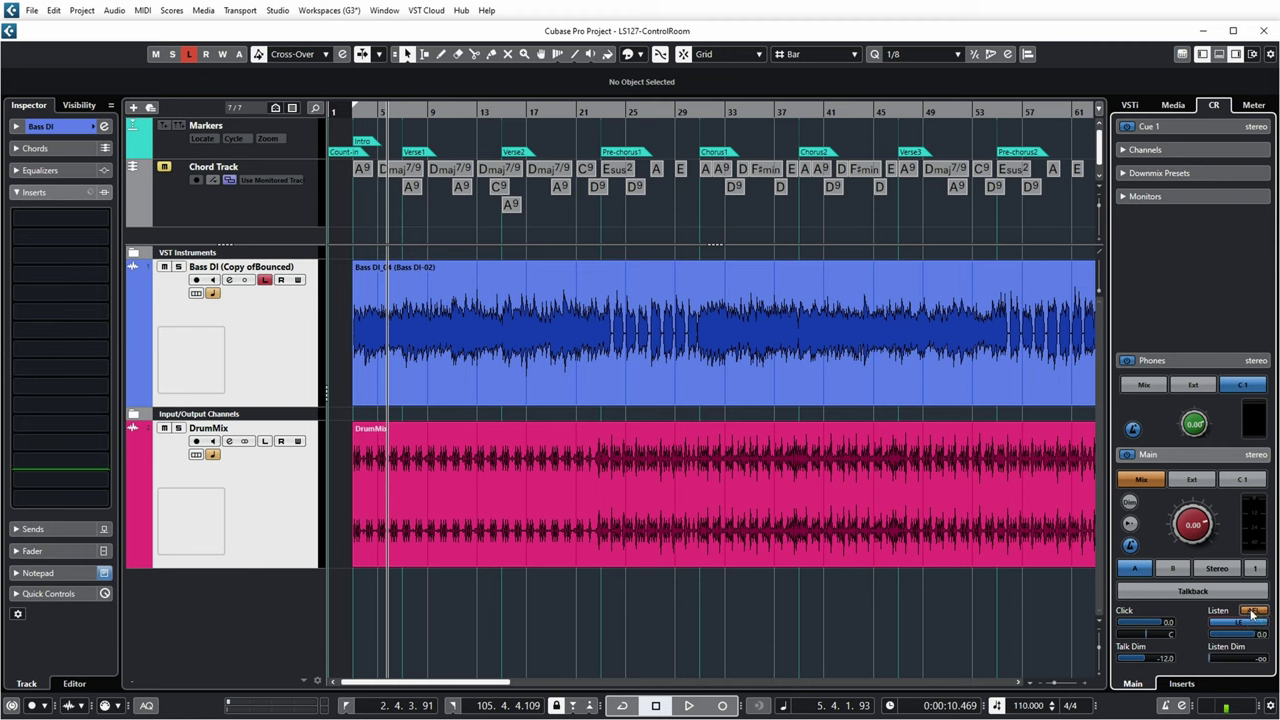
Turn off Listen on the Bass DI channel in the MixConsole and try out the Control Room's Listen Dim level
key("F3")
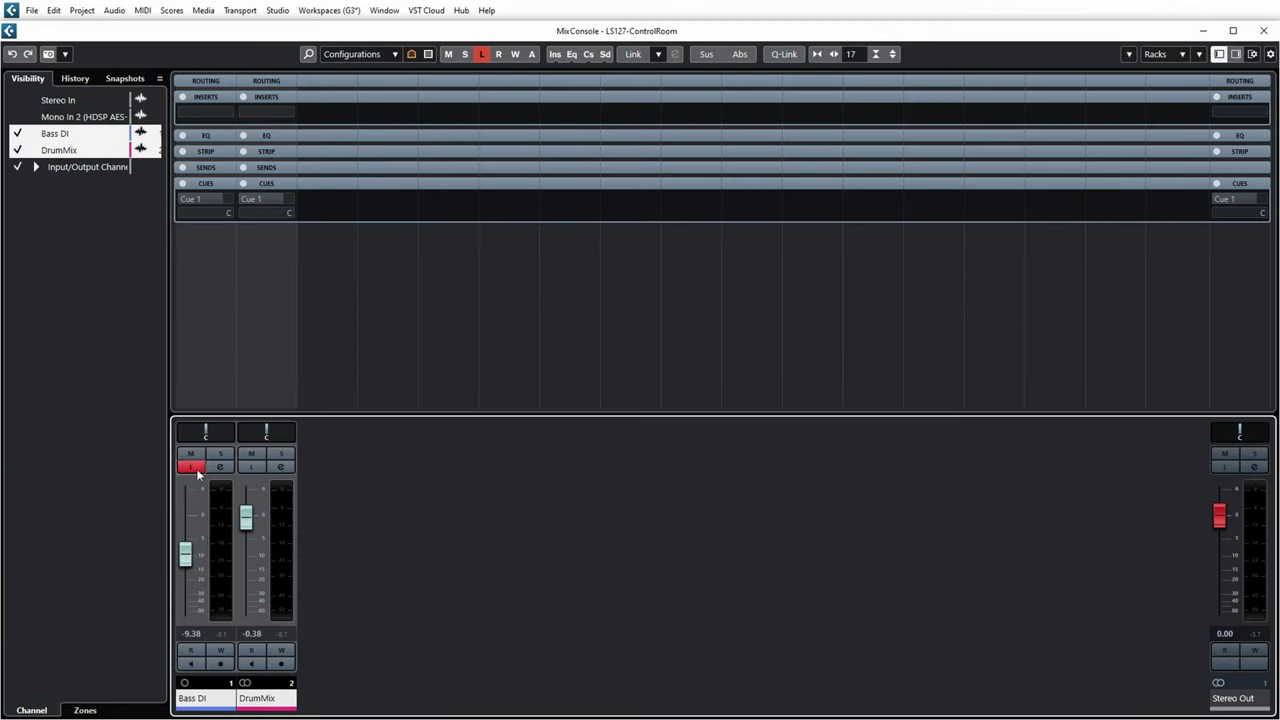
left_click_drag(196, 540, 196, 550)
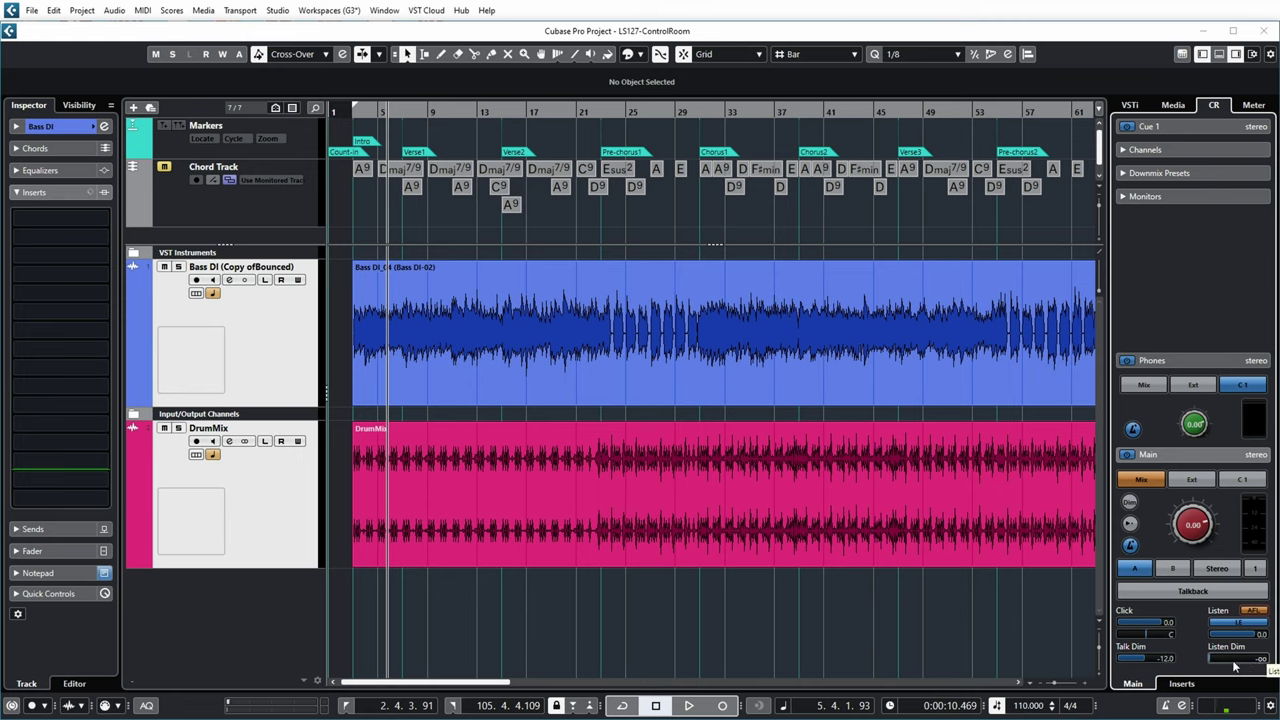
left_click_drag(1212, 663, 1261, 667)
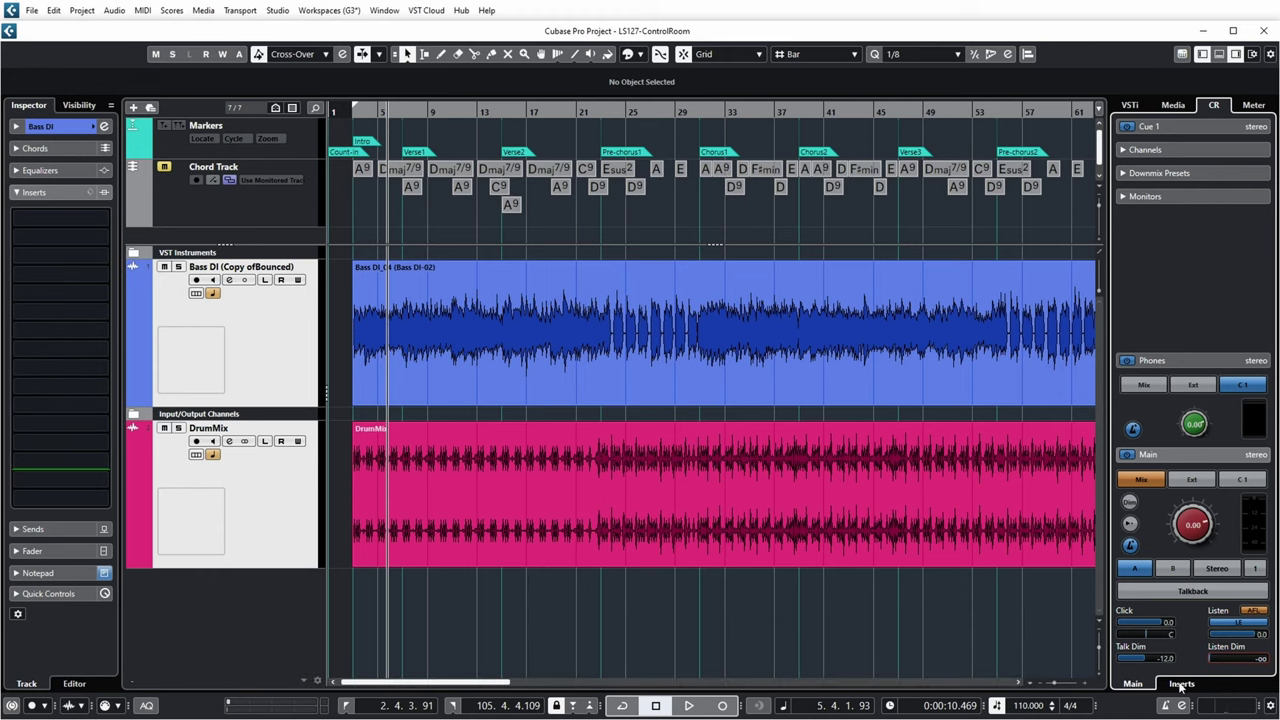
Show the insert effects of the Control Room's Main channel
left_click(1182, 684)
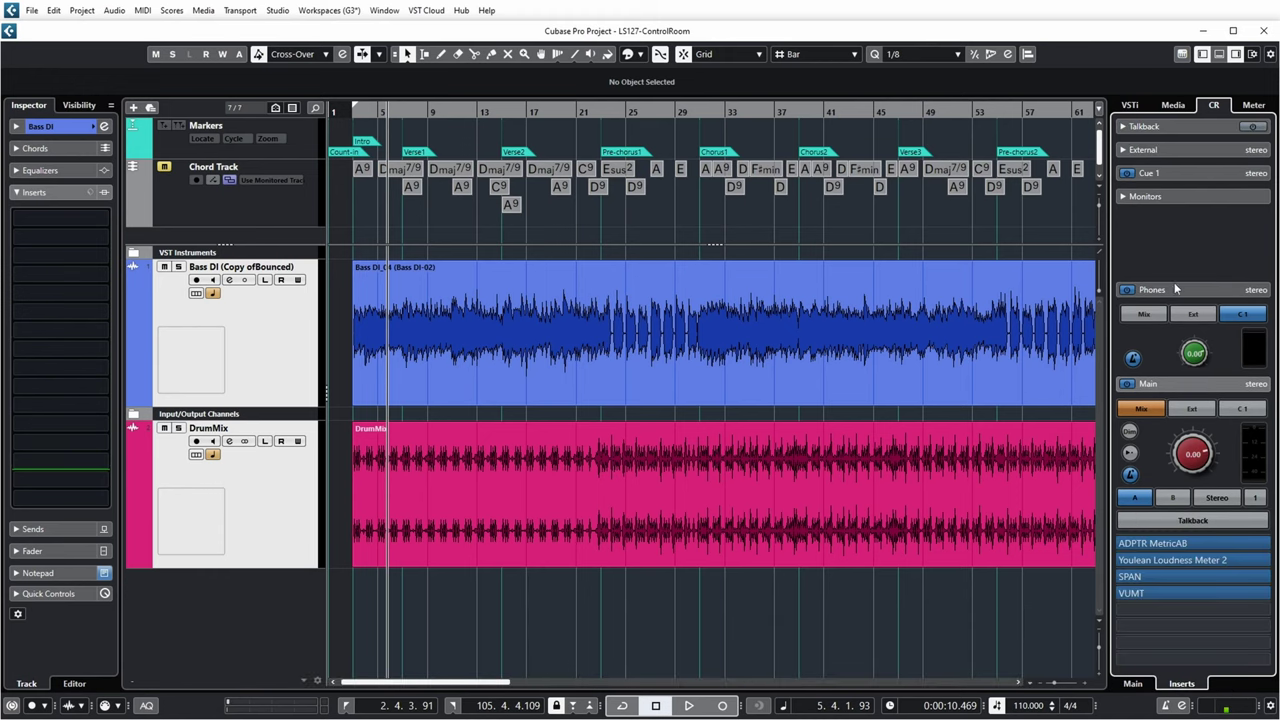